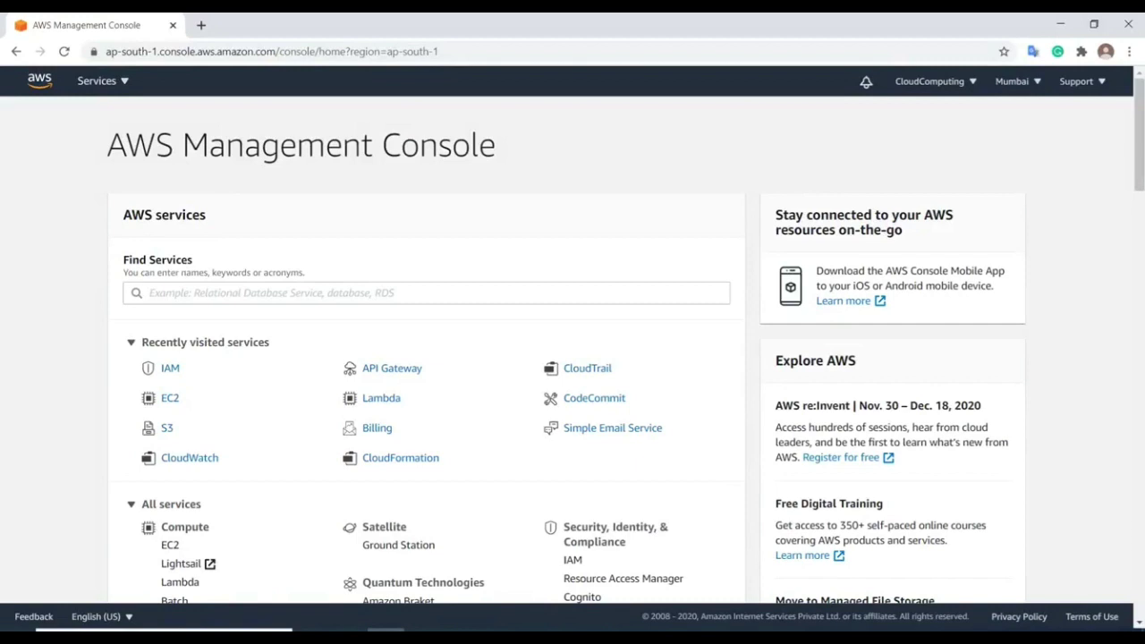
- Start creating an IAM role with AWS service as the trusted entity and EC2 as the use case
left_click(170, 368)
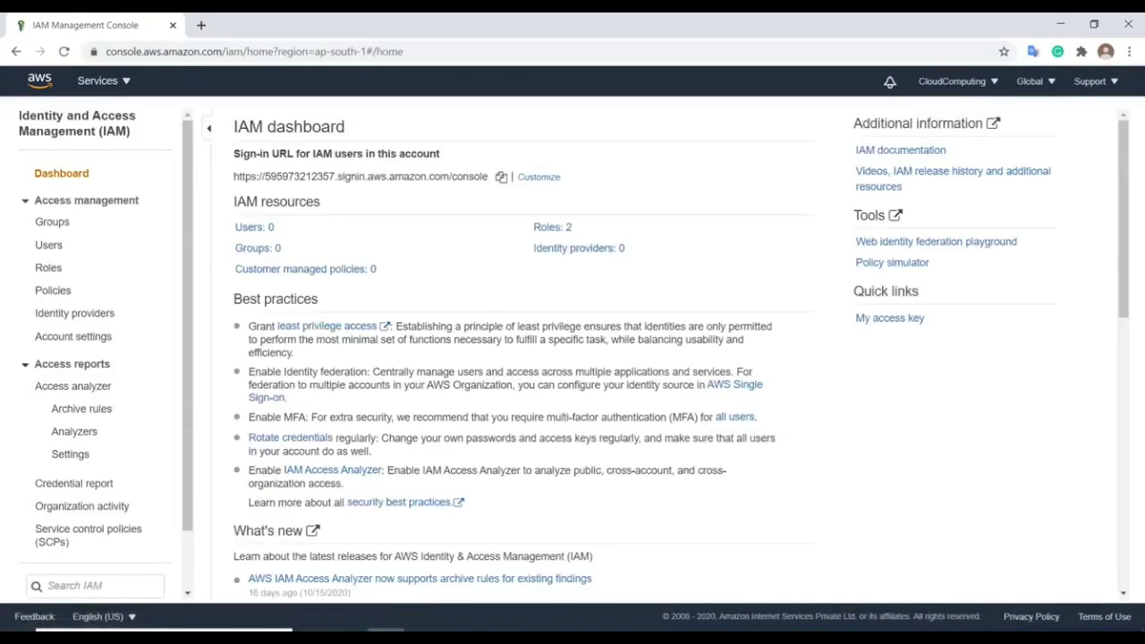
left_click(48, 267)
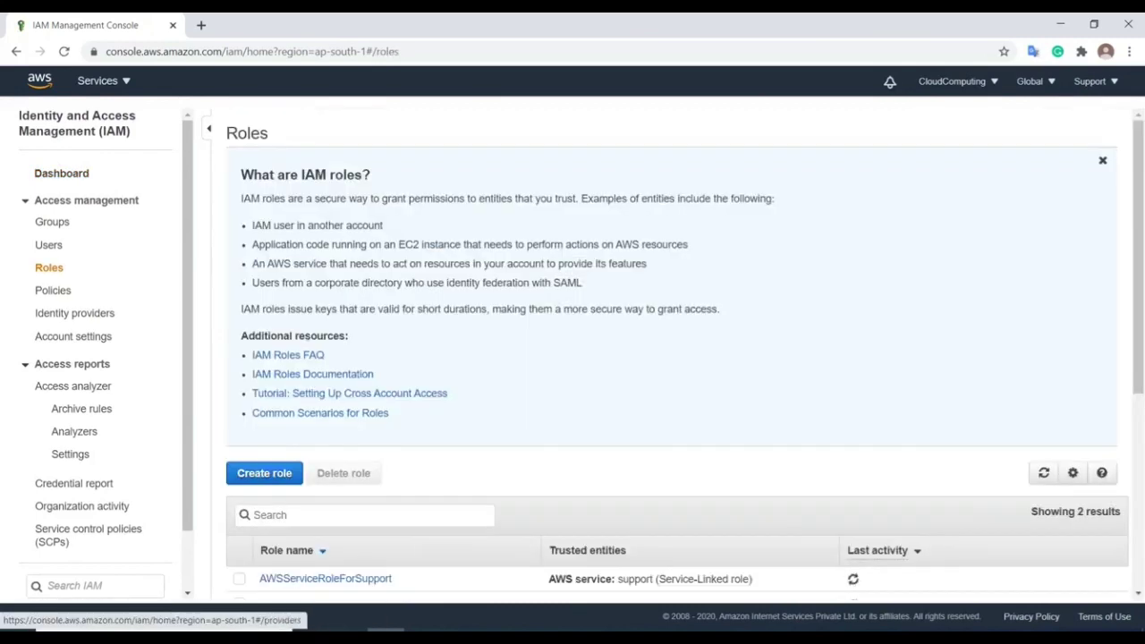
scroll(264, 358, "down", 3)
left_click(263, 174)
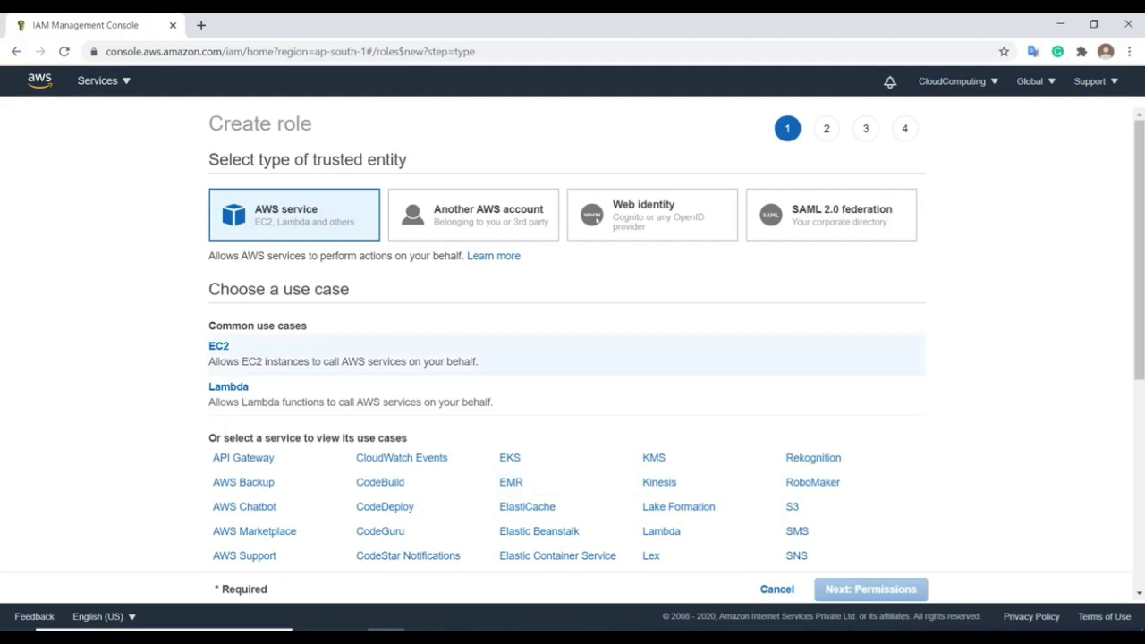
left_click(218, 346)
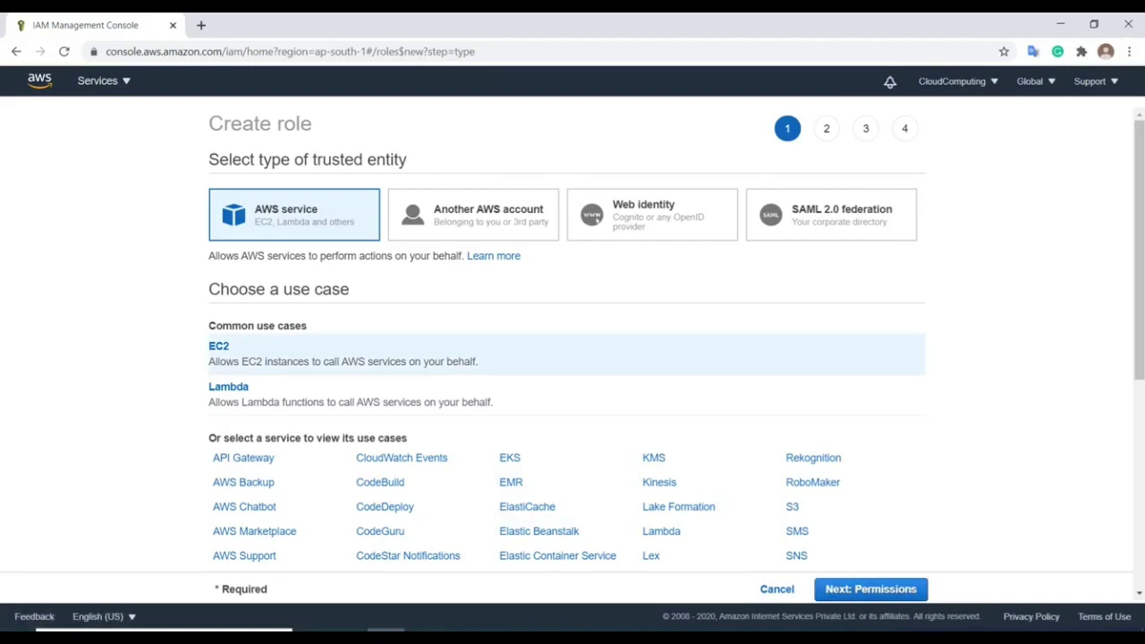
left_click(870, 588)
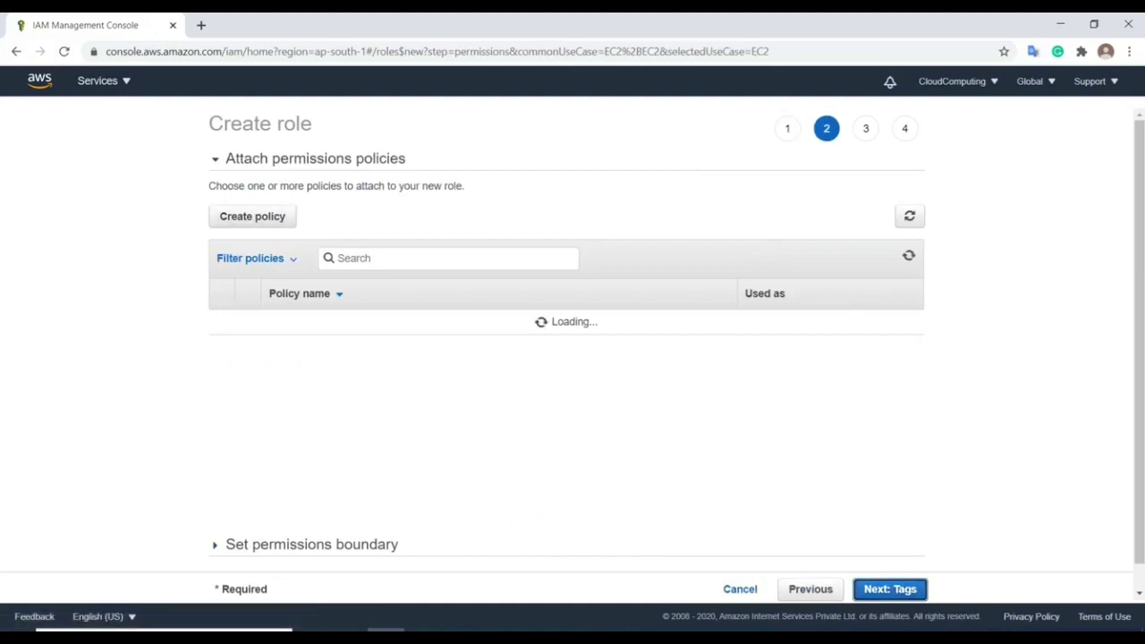
- Attach the AmazonS3FullAccess policy to the new role and continue to the review without adding tags
left_click(338, 258)
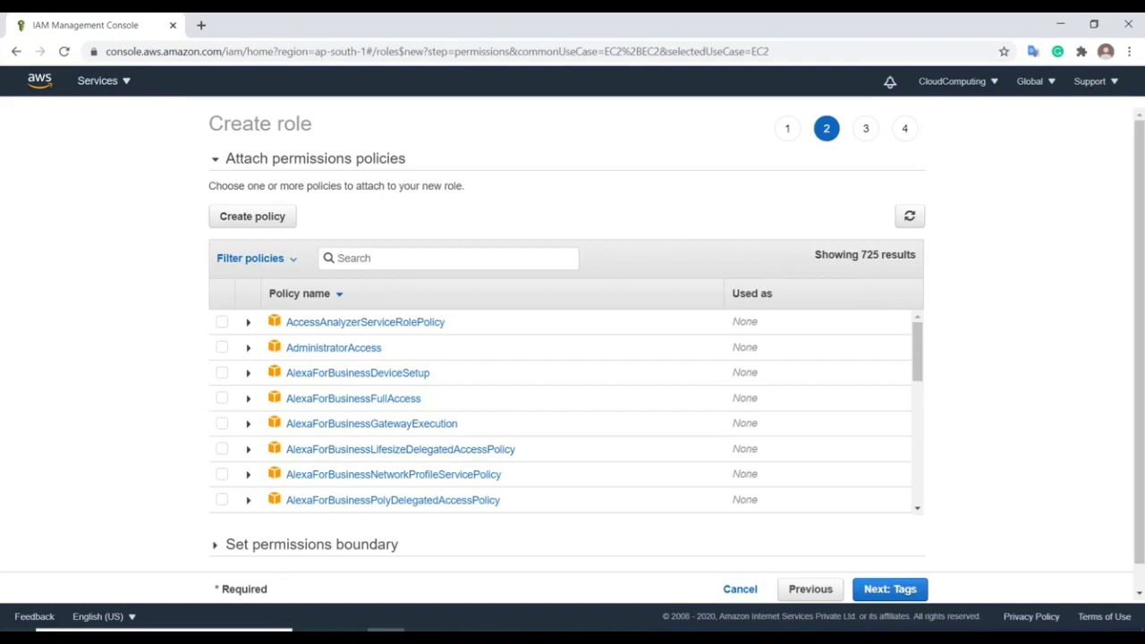
type("s3")
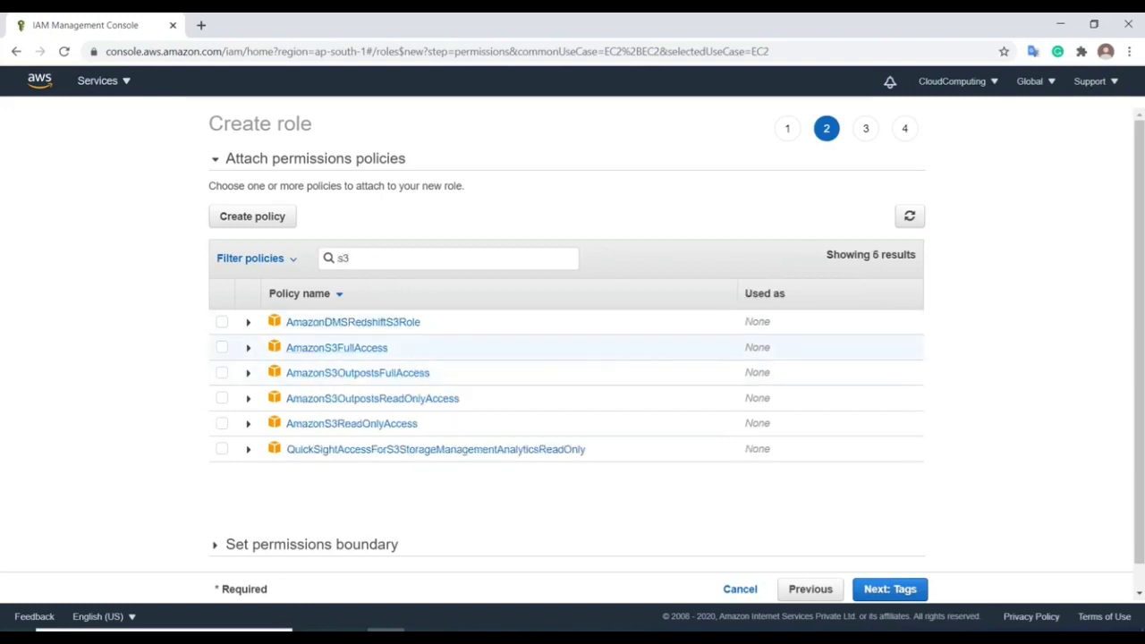
left_click(221, 347)
left_click(890, 589)
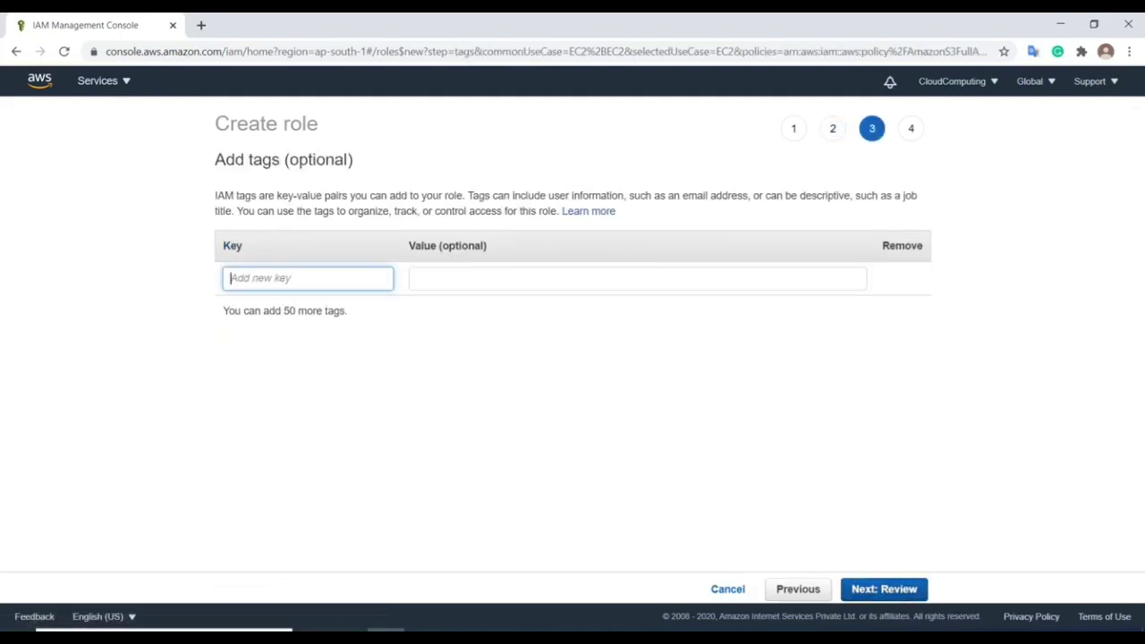
left_click(883, 589)
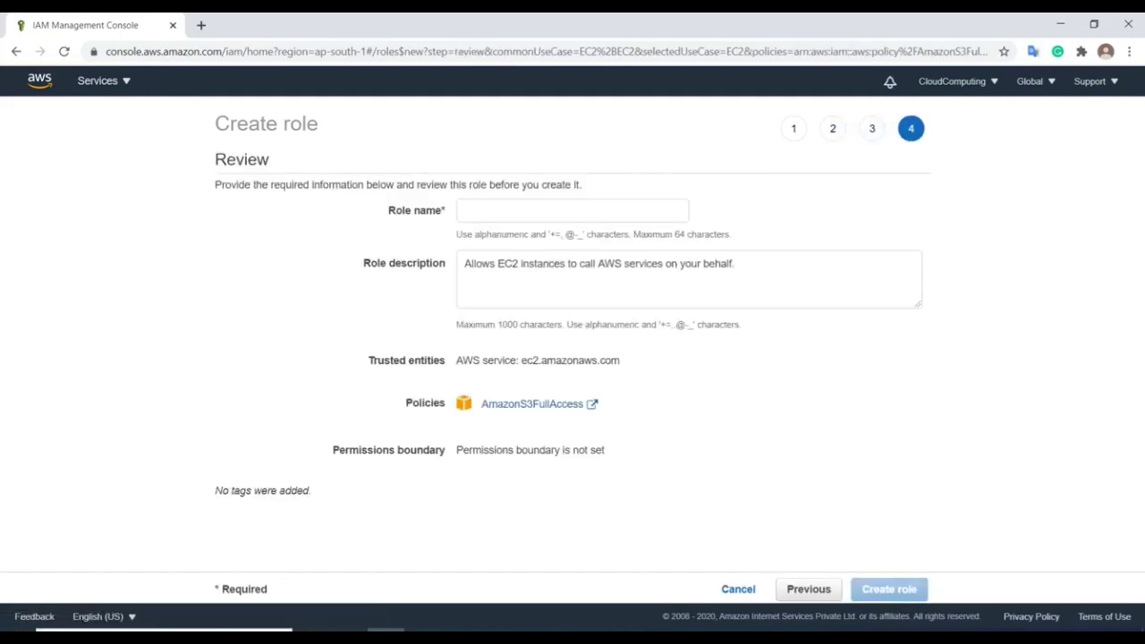
- Create the role under the name s3fullrole and view its permissions and trust relationships
left_click(572, 211)
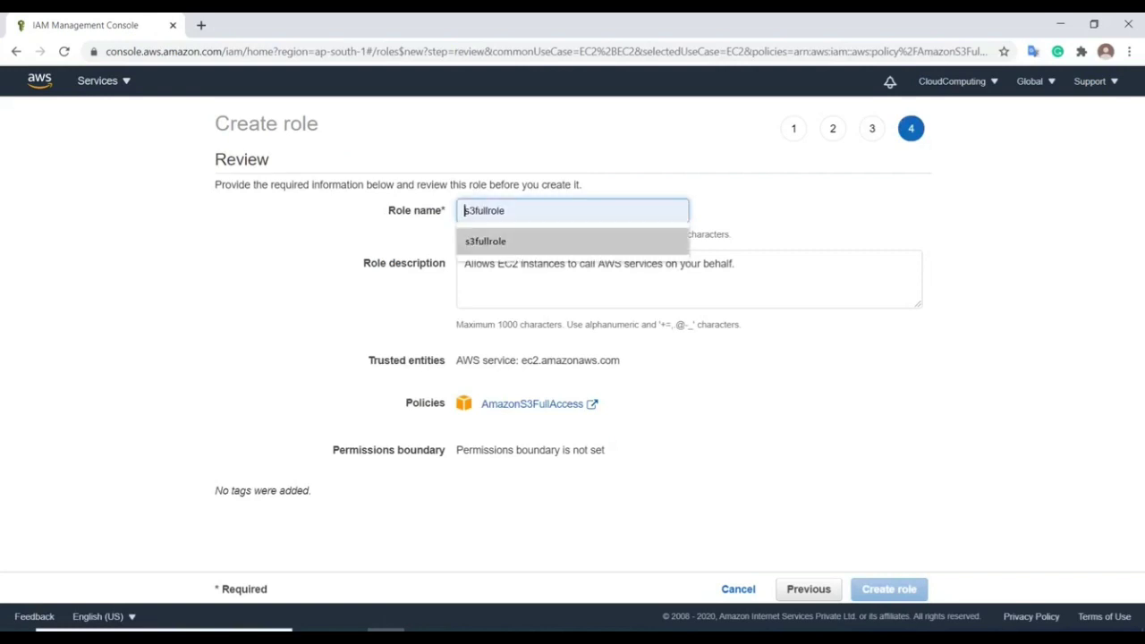
left_click(491, 240)
left_click(888, 588)
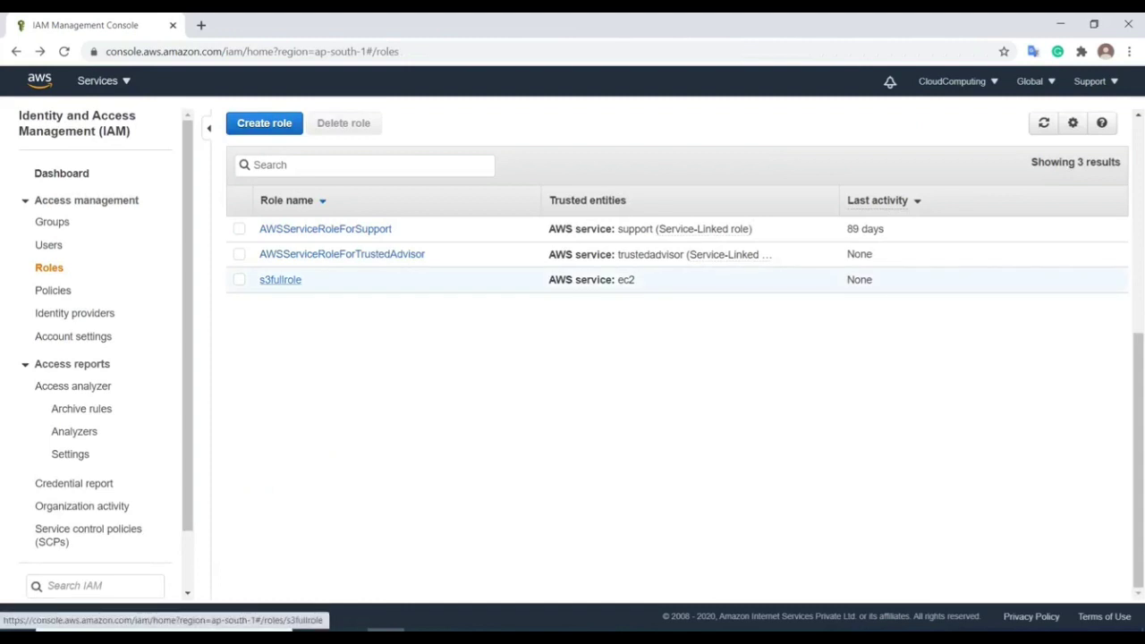
left_click(280, 279)
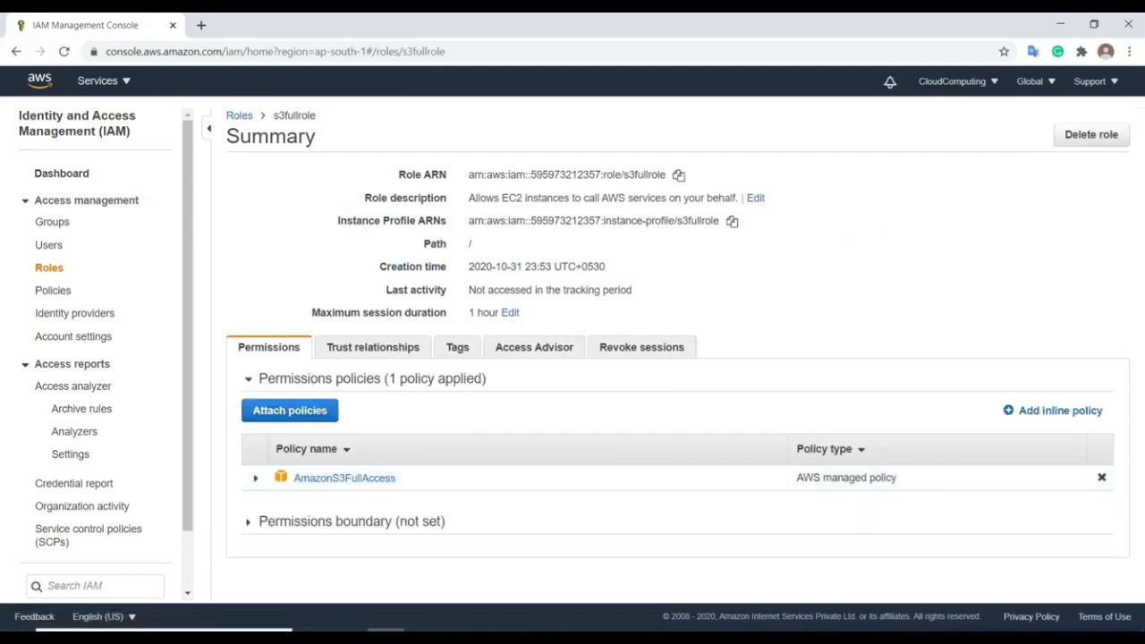
left_click(372, 347)
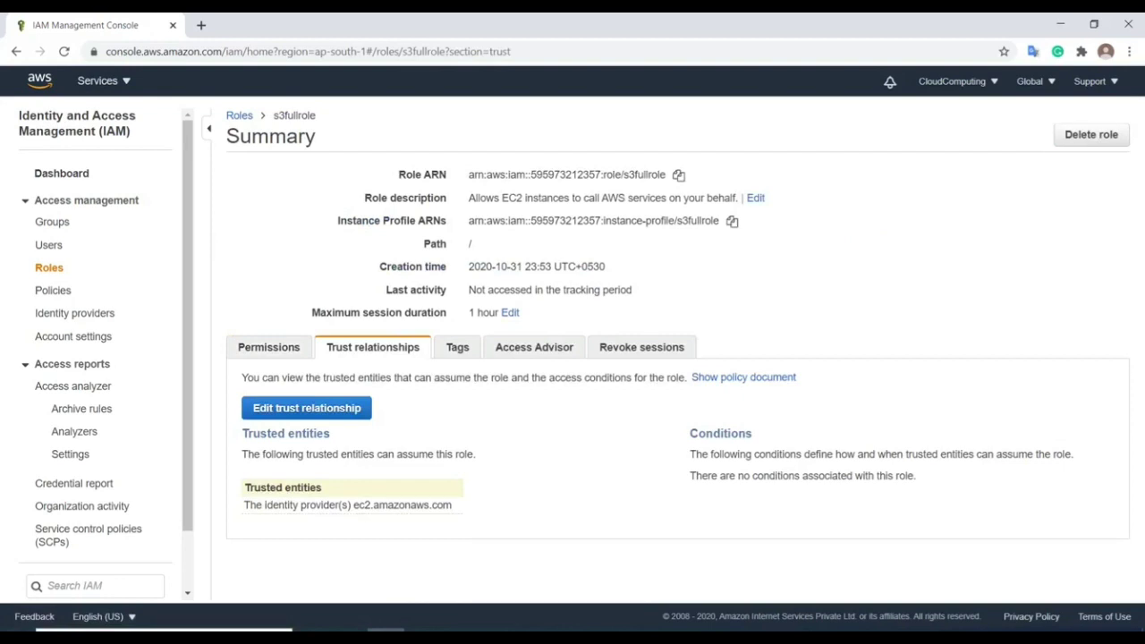
- Open the EC2 instances list and start launching a new instance
left_click(97, 80)
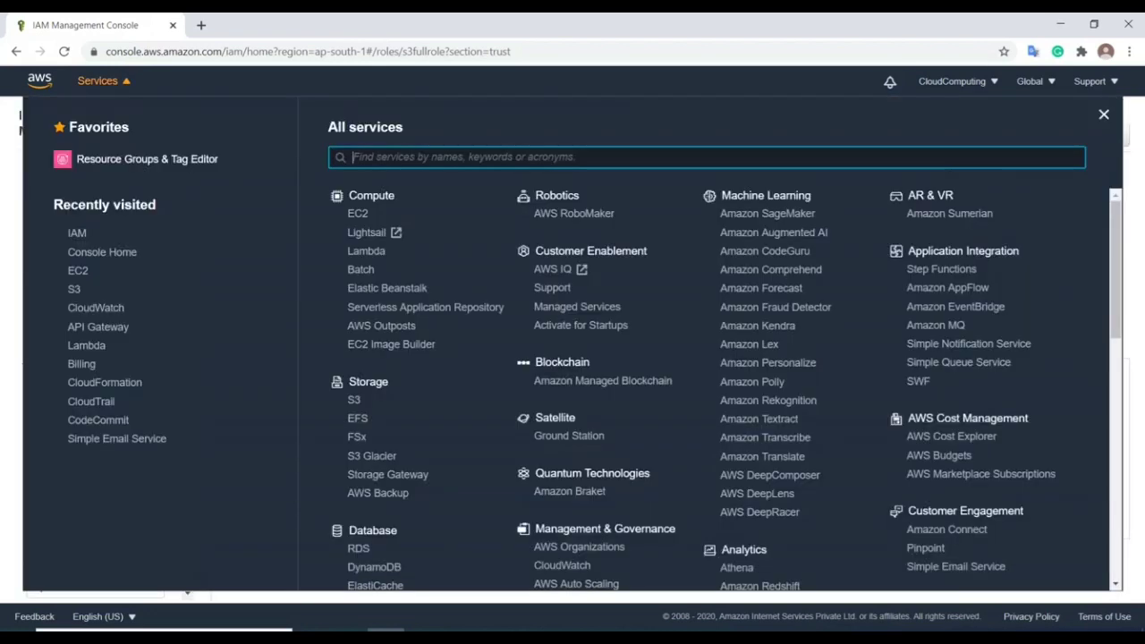
left_click(72, 270)
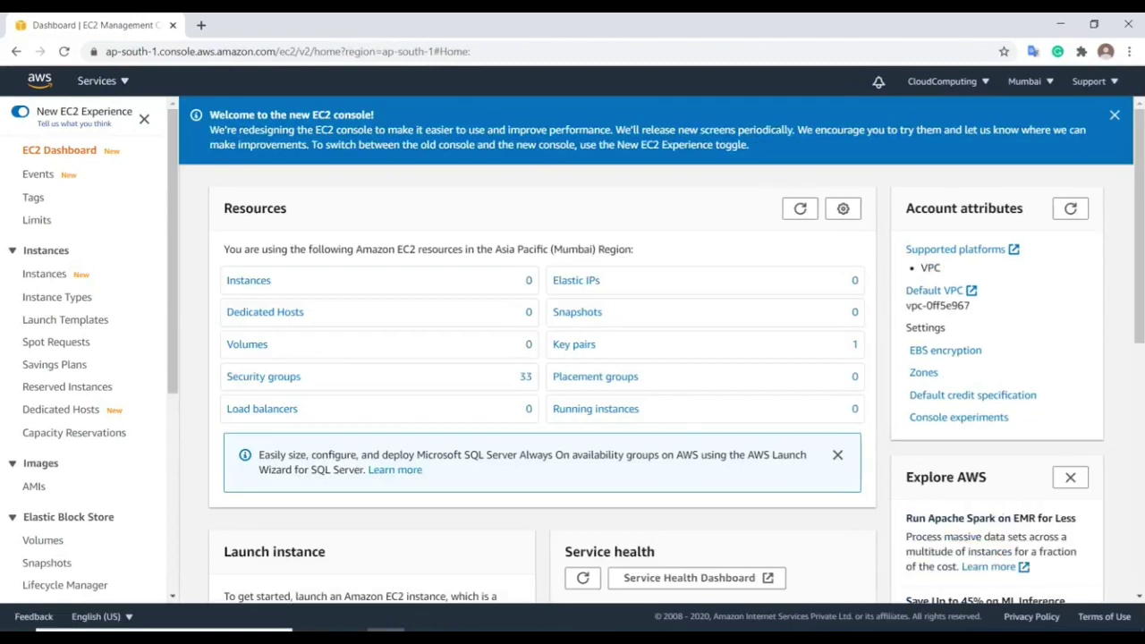
left_click(43, 274)
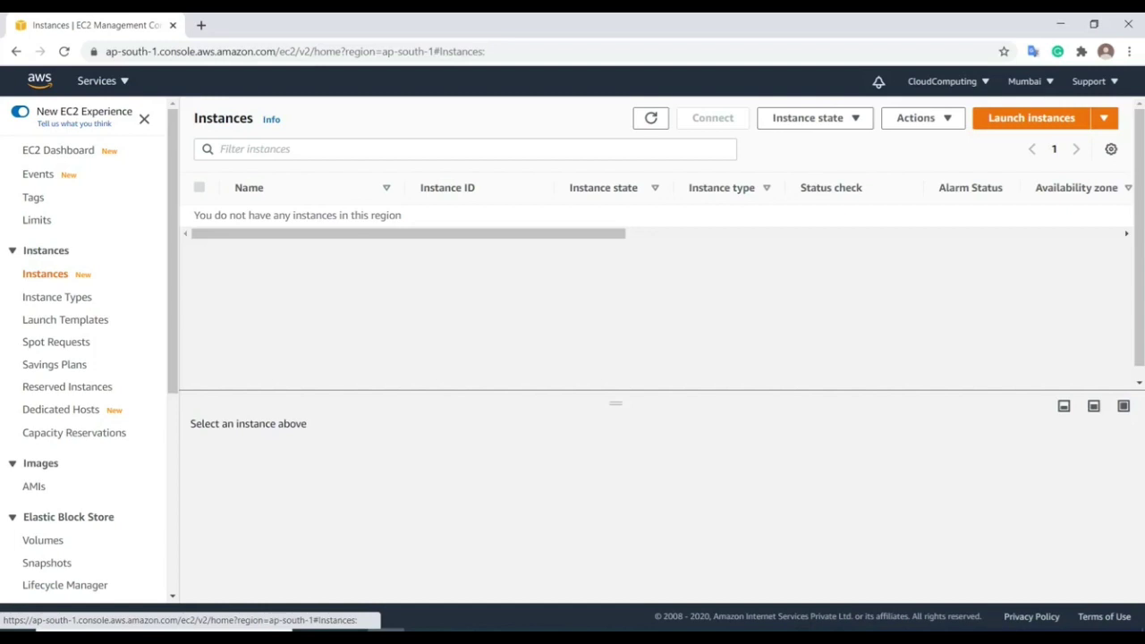
left_click(1032, 117)
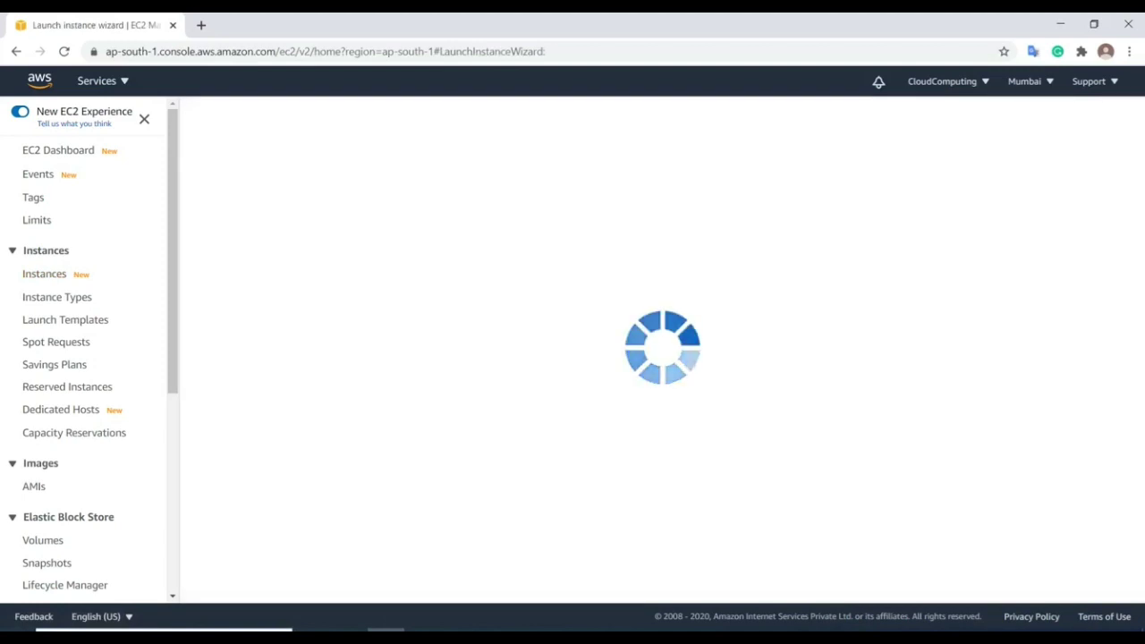
- Choose the Microsoft Windows Server 2019 Base with Containers AMI with the t2.micro type and continue to the instance details
scroll(651, 358, "down", 3)
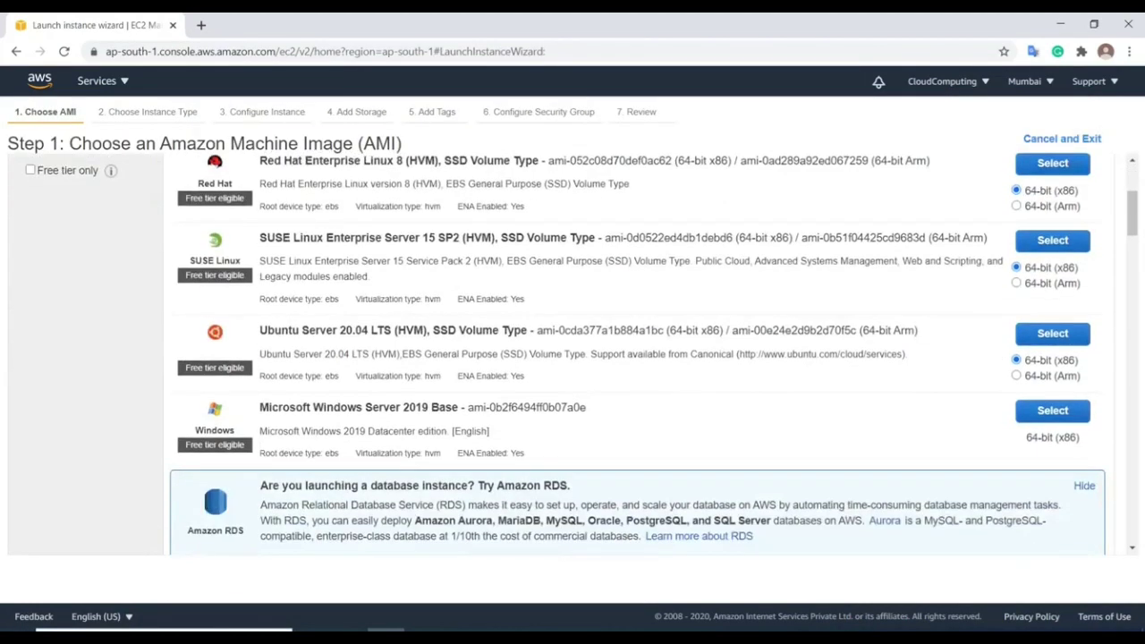
scroll(637, 358, "down", 3)
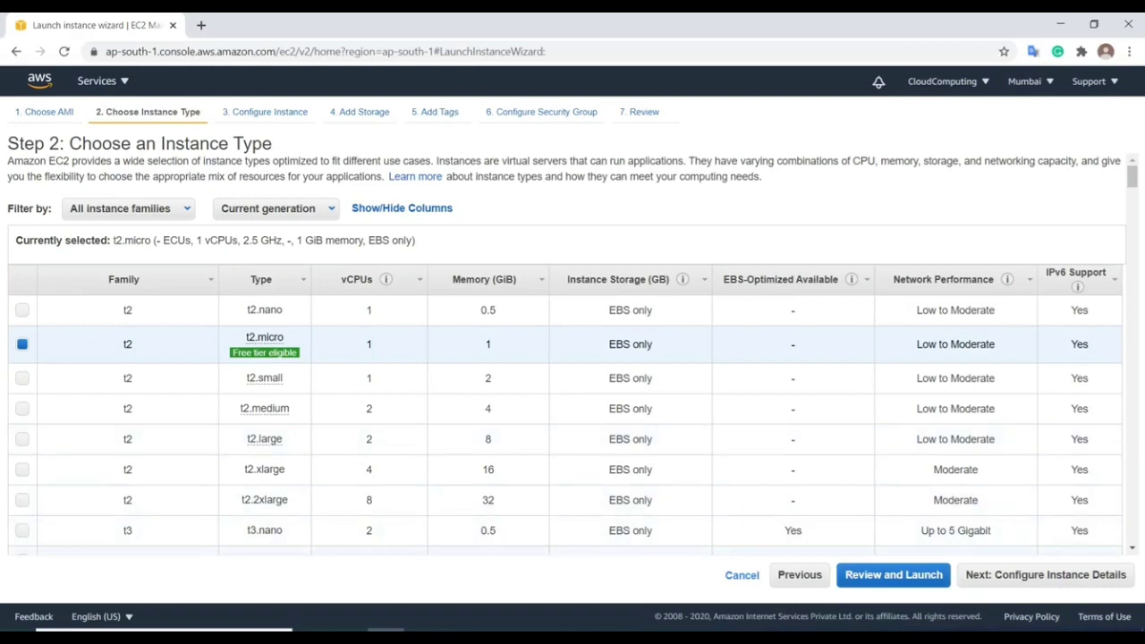
left_click(1045, 574)
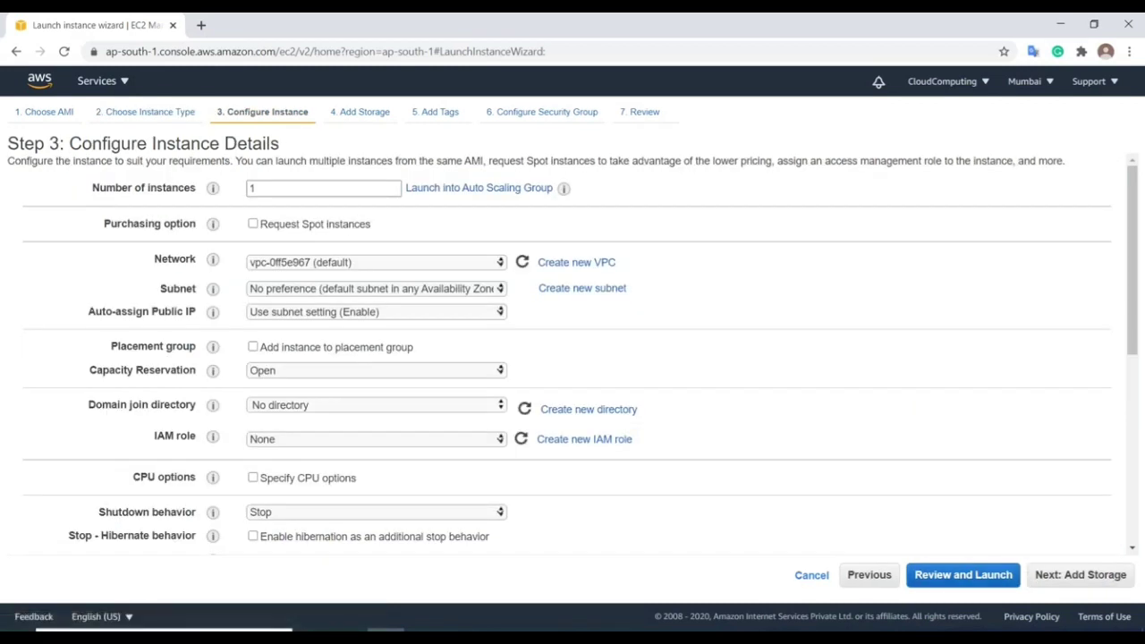
- Refresh the list of IAM roles, assign s3fullrole to the instance, and continue to the storage settings
left_click(376, 439)
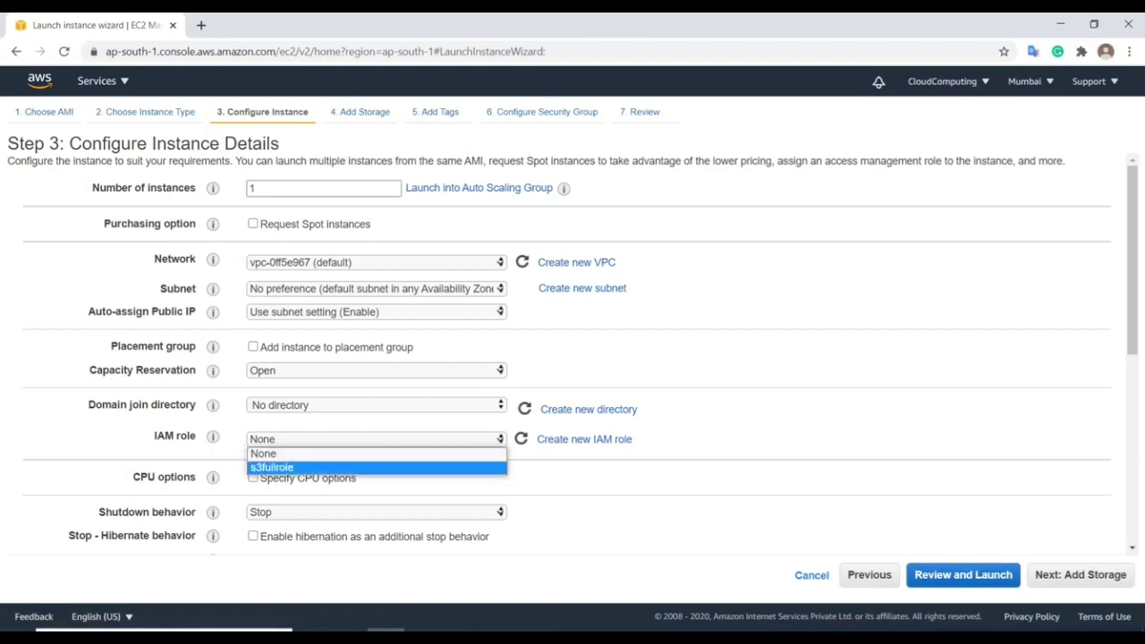
left_click(521, 438)
left_click(521, 439)
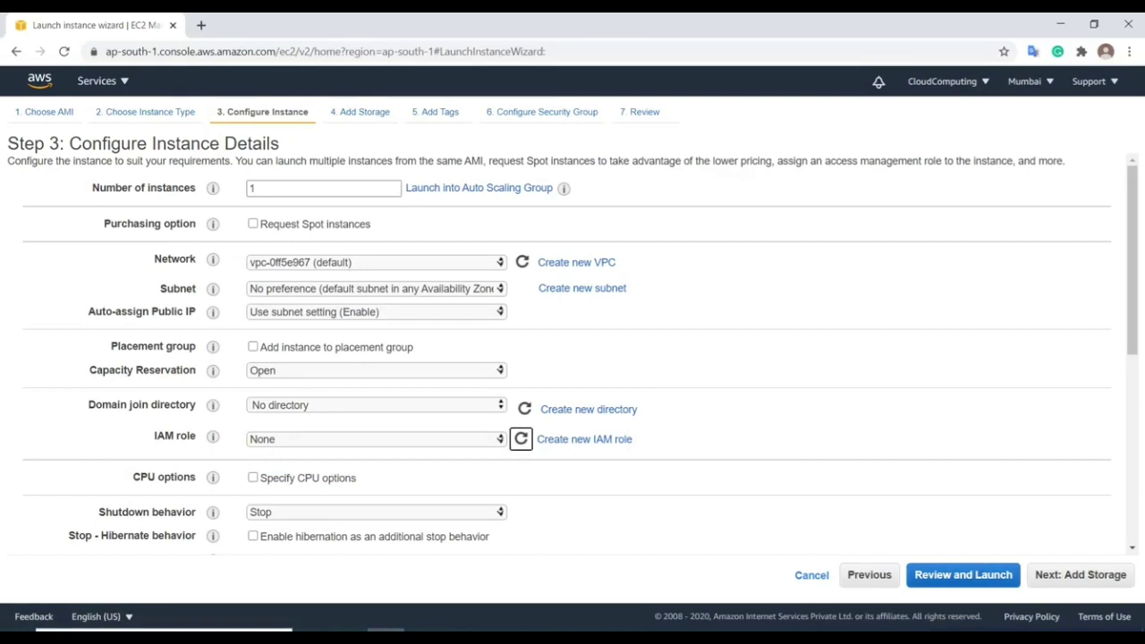
key("shift+Tab")
left_click(376, 438)
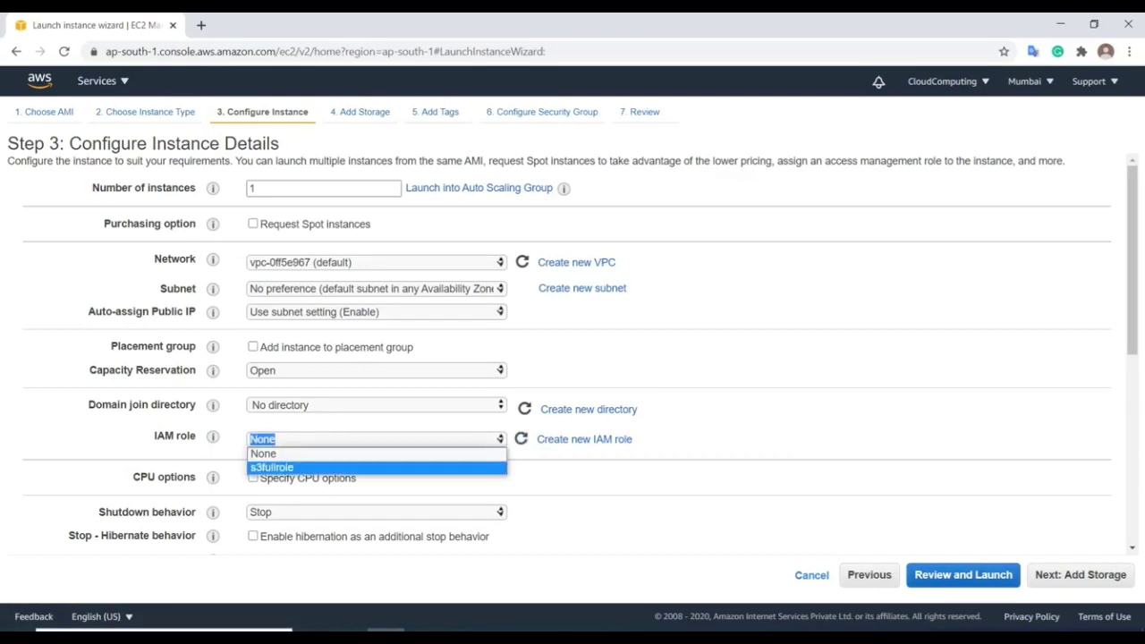
left_click(376, 468)
left_click(1079, 575)
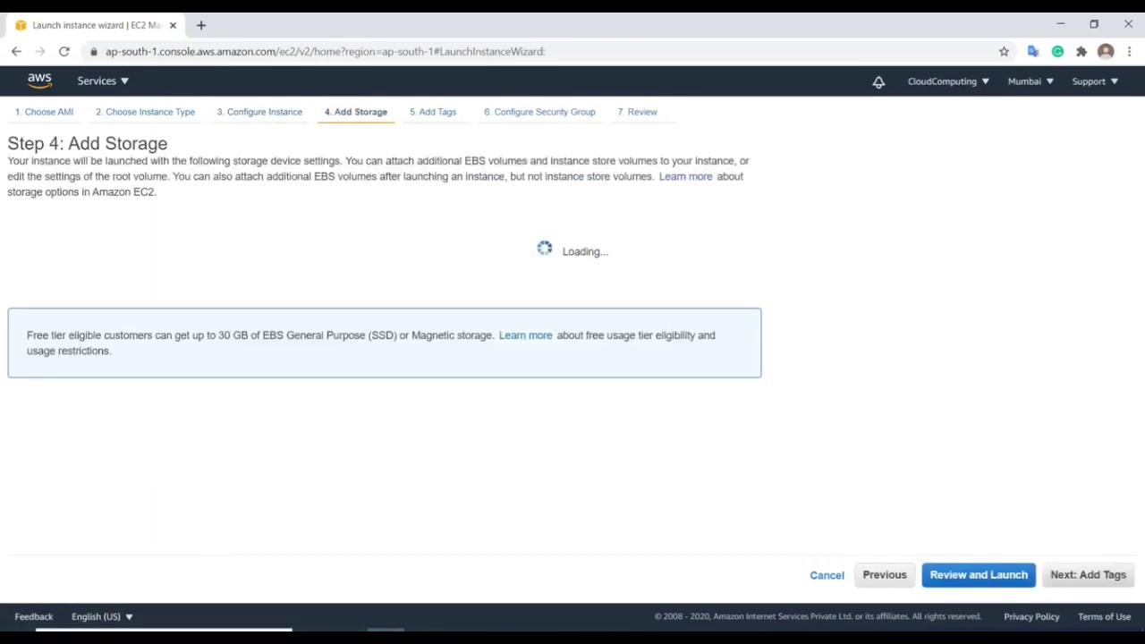
- Keep the default storage and add a tag with key Name and value "Instance with S3 full access"
left_click(1088, 574)
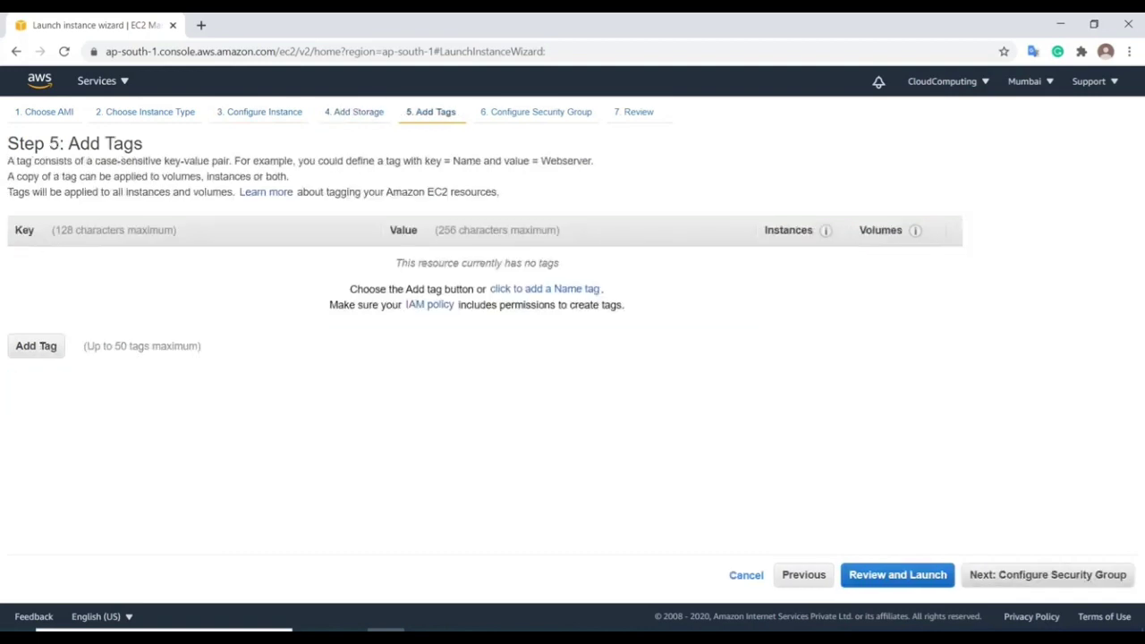
left_click(36, 346)
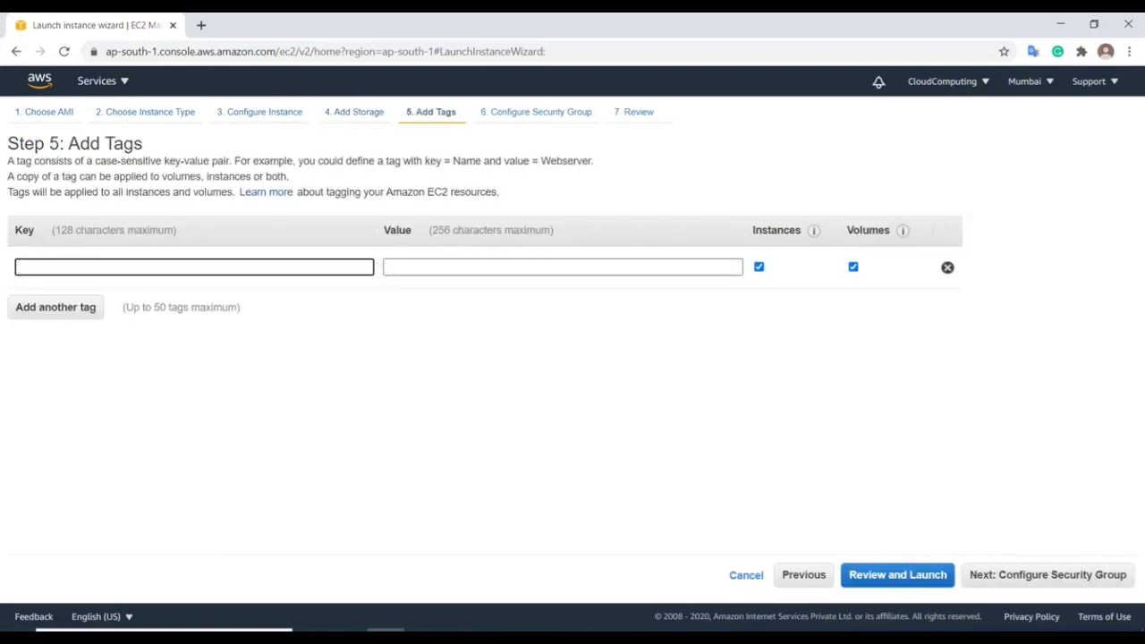
type("Name")
key("Tab")
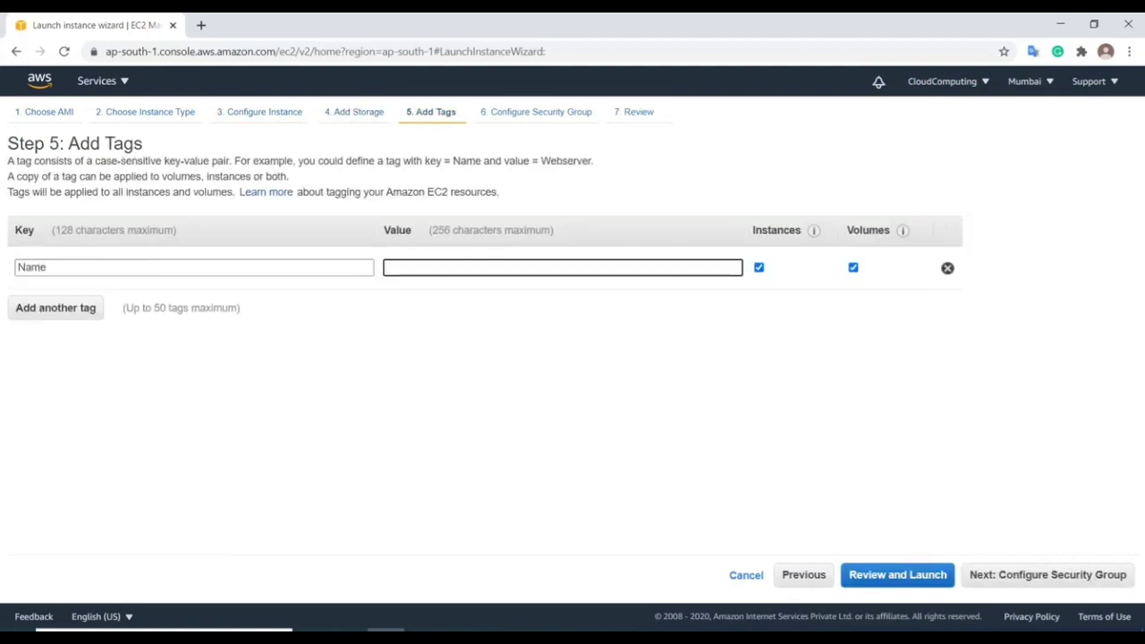
type("Ibstance")
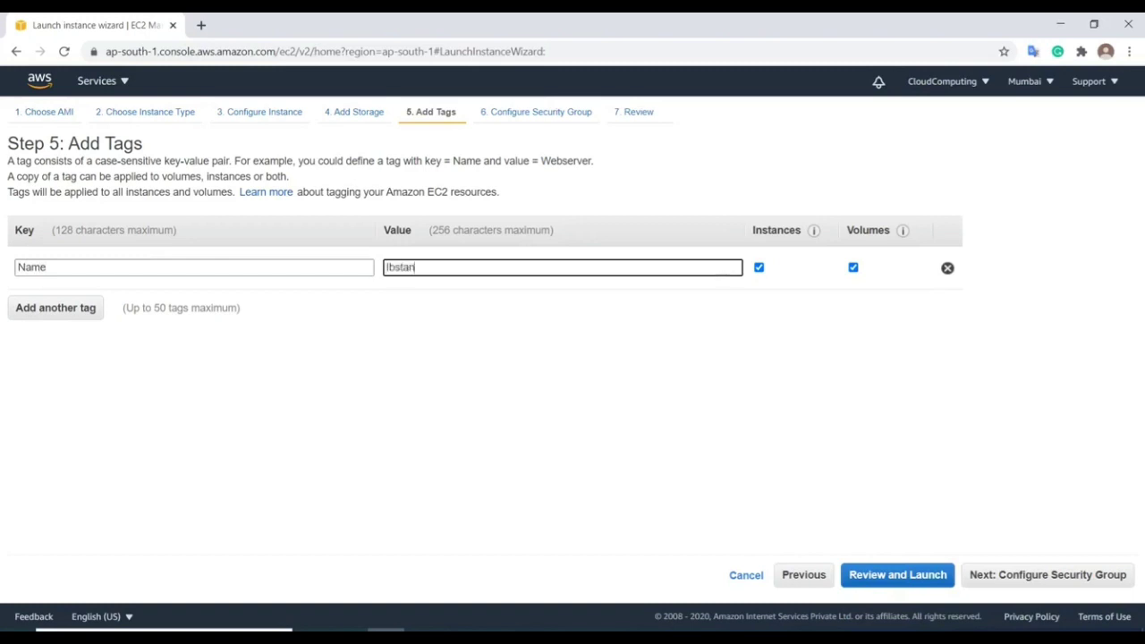
key("BackSpace")
key("BackSpace")
key("BackSpace")
key("BackSpace")
key("BackSpace")
key("BackSpace")
key("BackSpace")
key("BackSpace")
type("Instance with S3 full access")
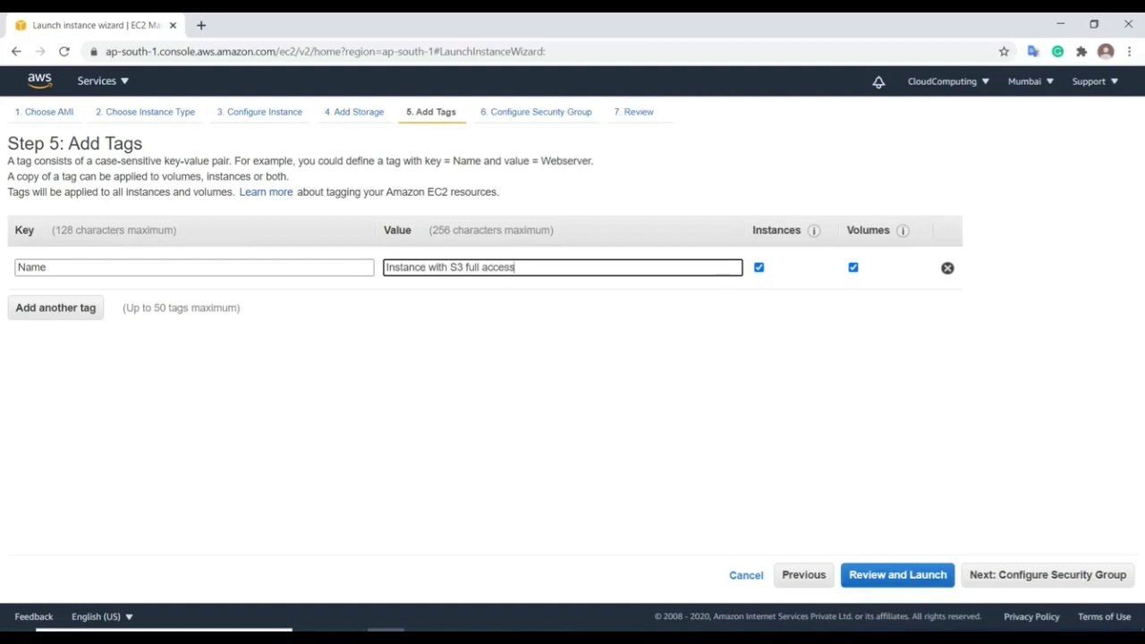
left_click(1047, 575)
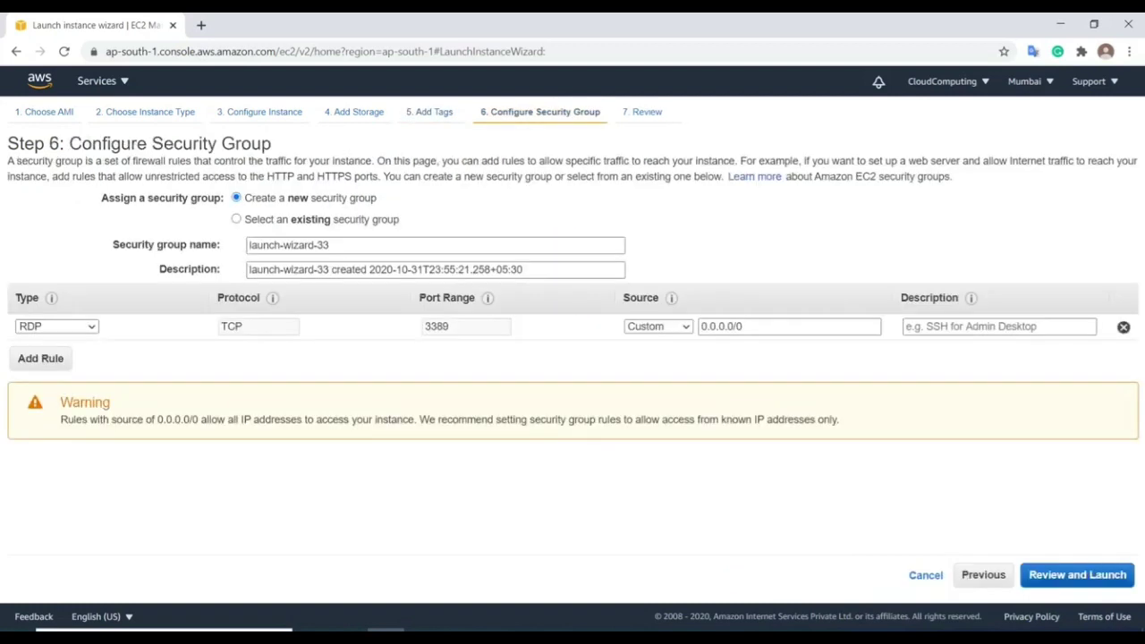
- Launch the instance with the default security group and existing key pair keypair_mumbai_22092020, acknowledging private key access, and open the instances list
left_click(1077, 574)
left_click(1107, 575)
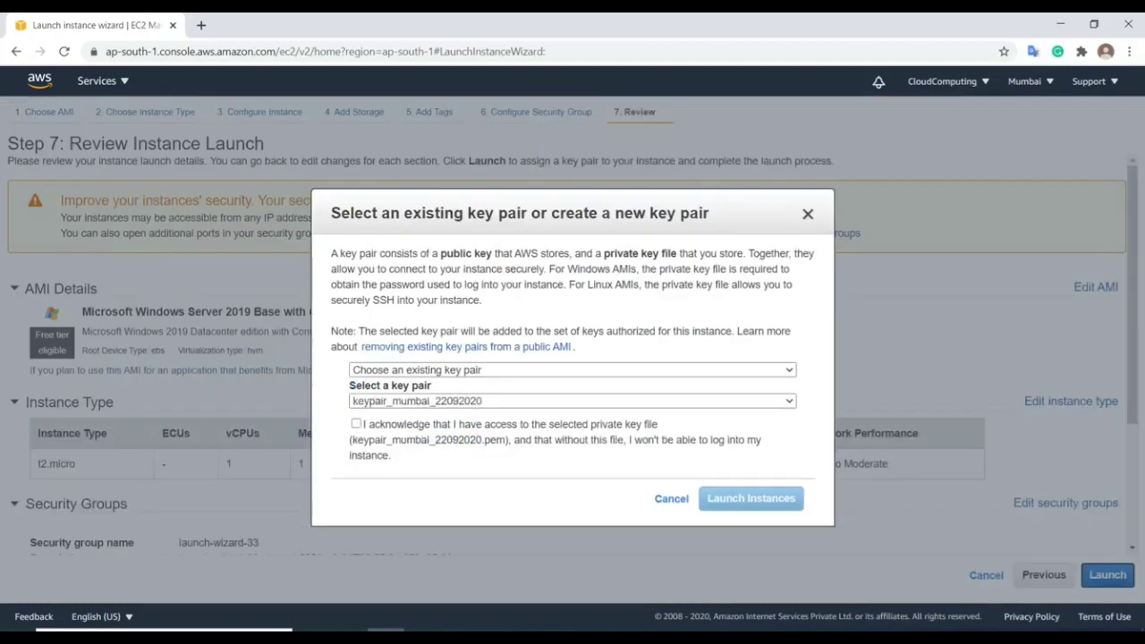
left_click(356, 423)
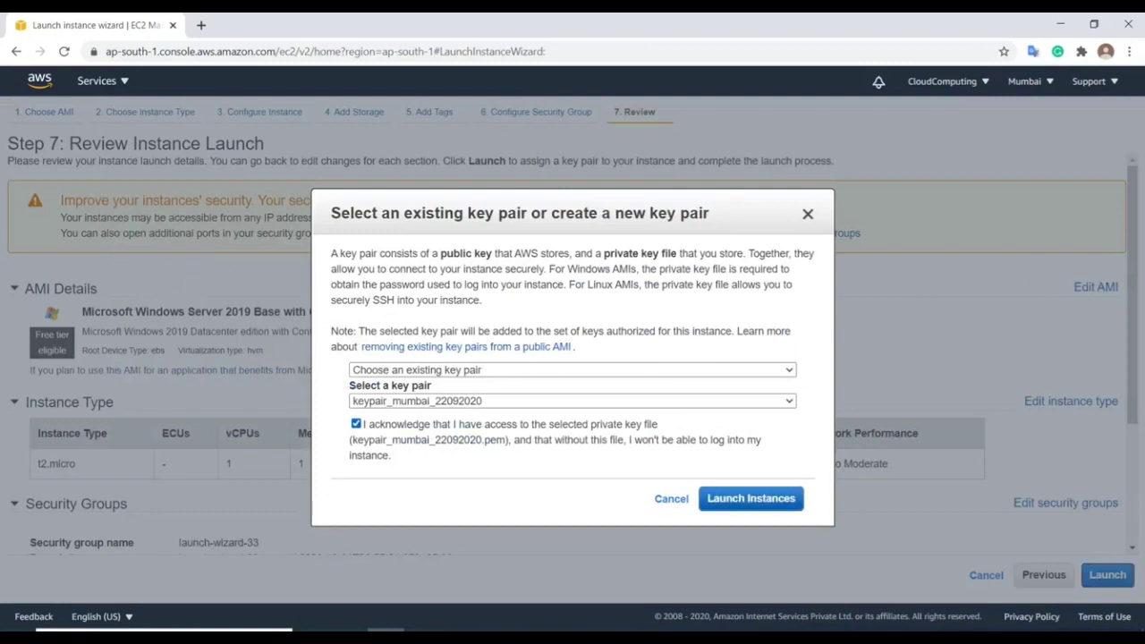
left_click(750, 499)
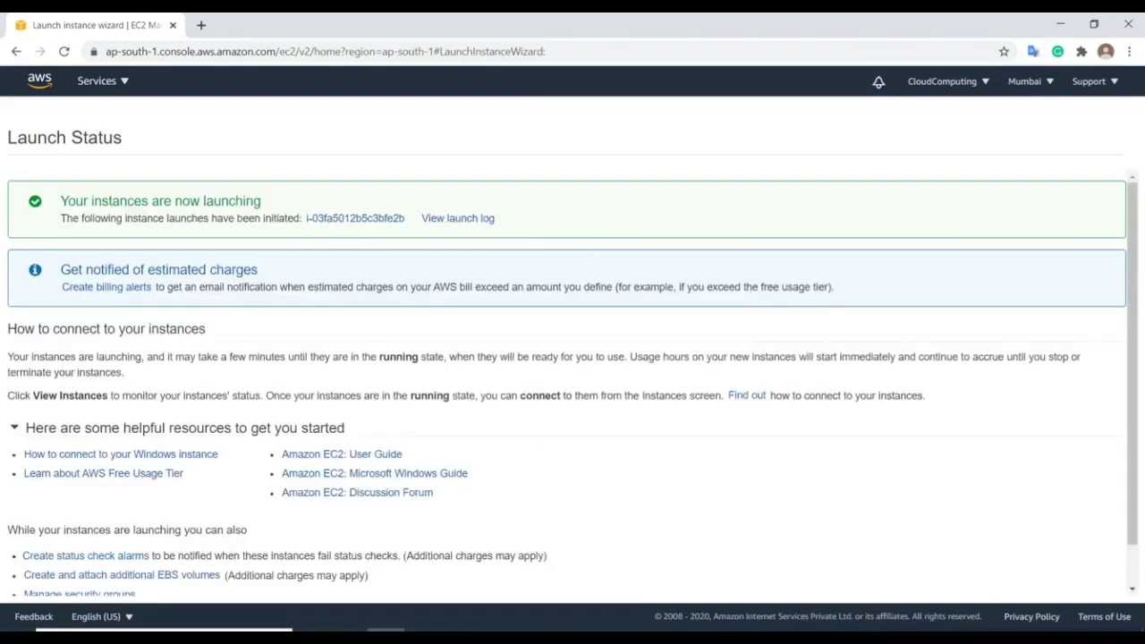
scroll(567, 383, "down", 1)
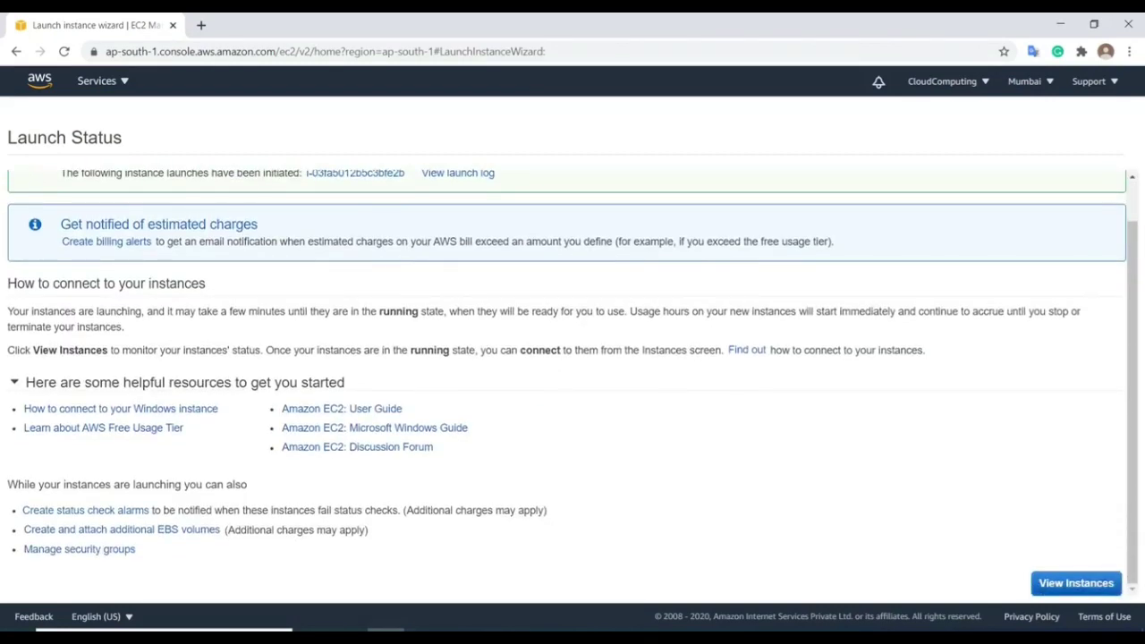
left_click(1076, 582)
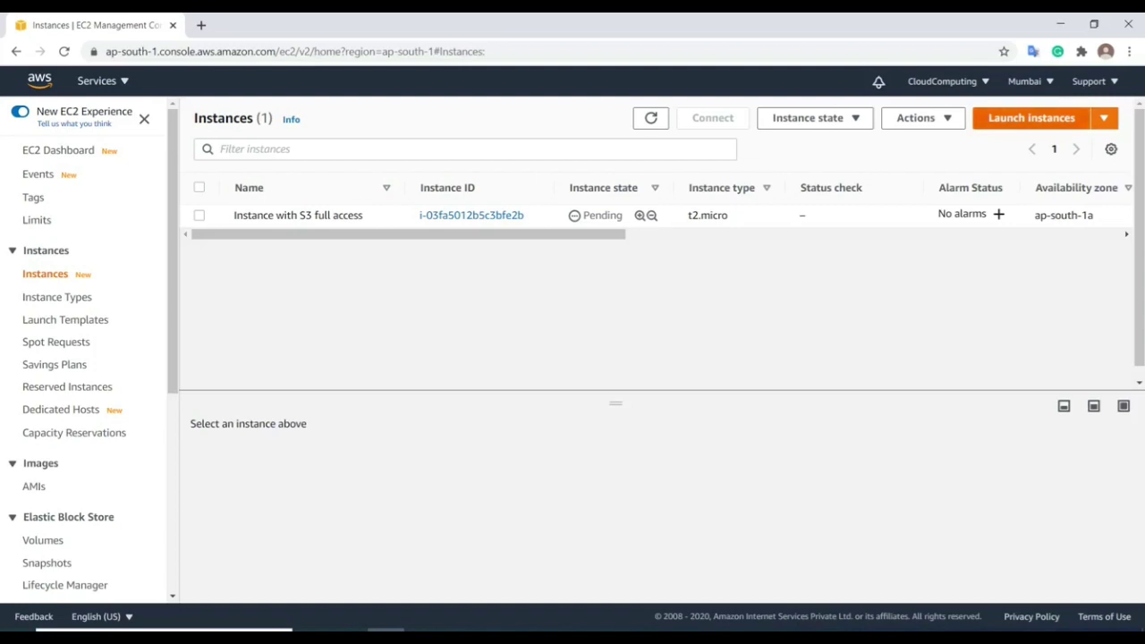
- Start another instance using the Microsoft Windows Server 2019 Base with Containers AMI and t2.micro type, keeping the default instance details
left_click(1031, 118)
scroll(639, 353, "down", 8)
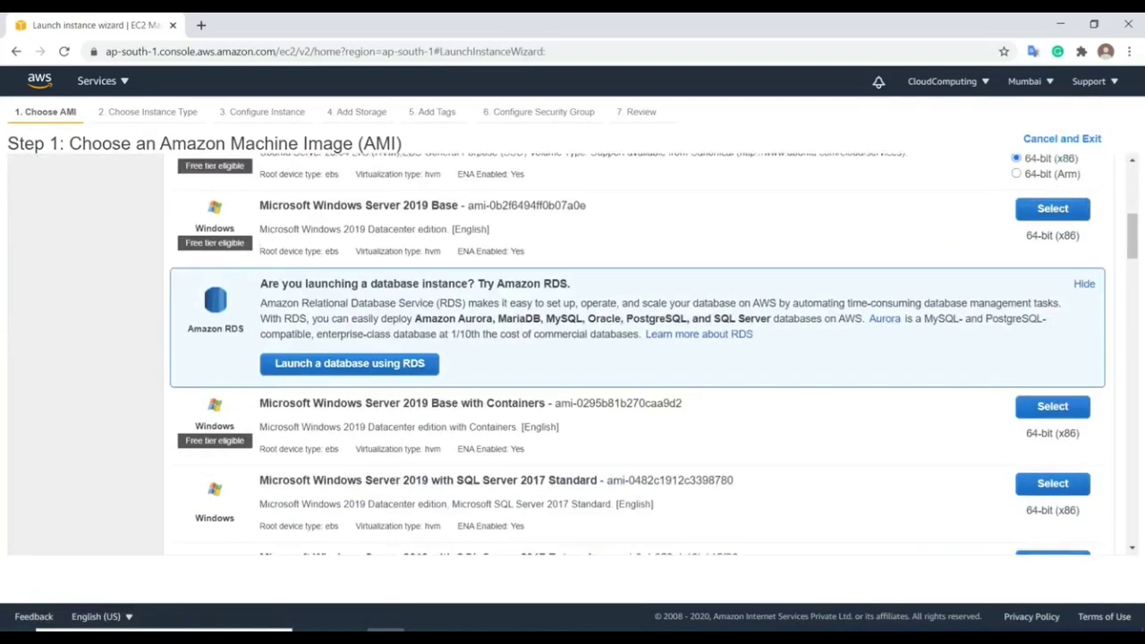
left_click(1052, 186)
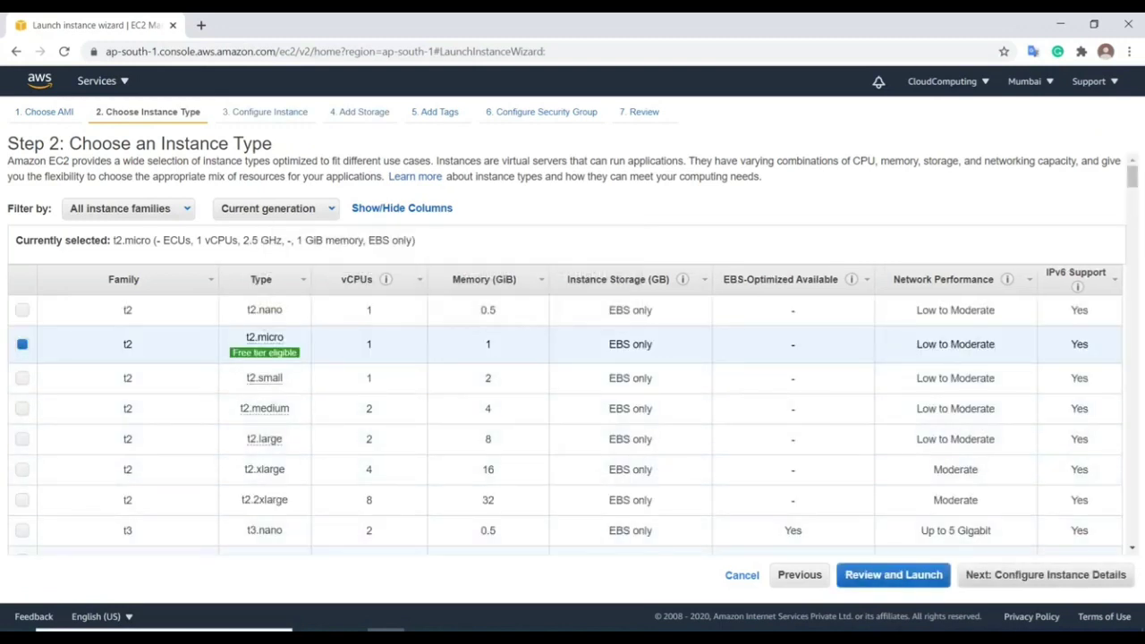
left_click(1045, 574)
left_click(1080, 574)
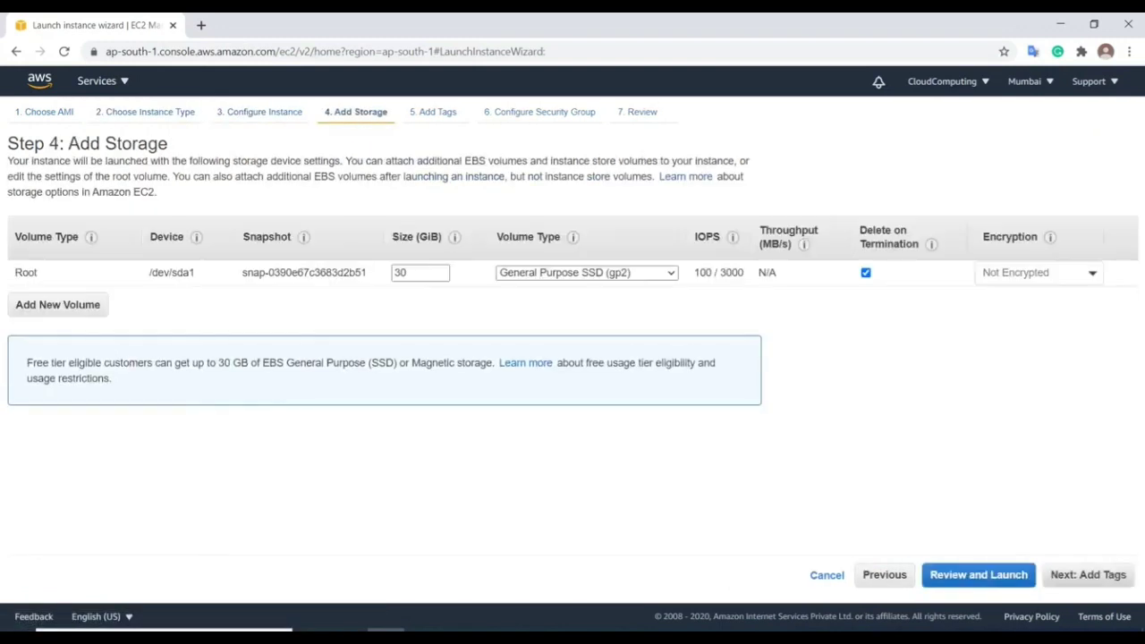
- Keep the default storage and add a tag with key Name and value "Without S3 permission"
left_click(1088, 574)
left_click(36, 345)
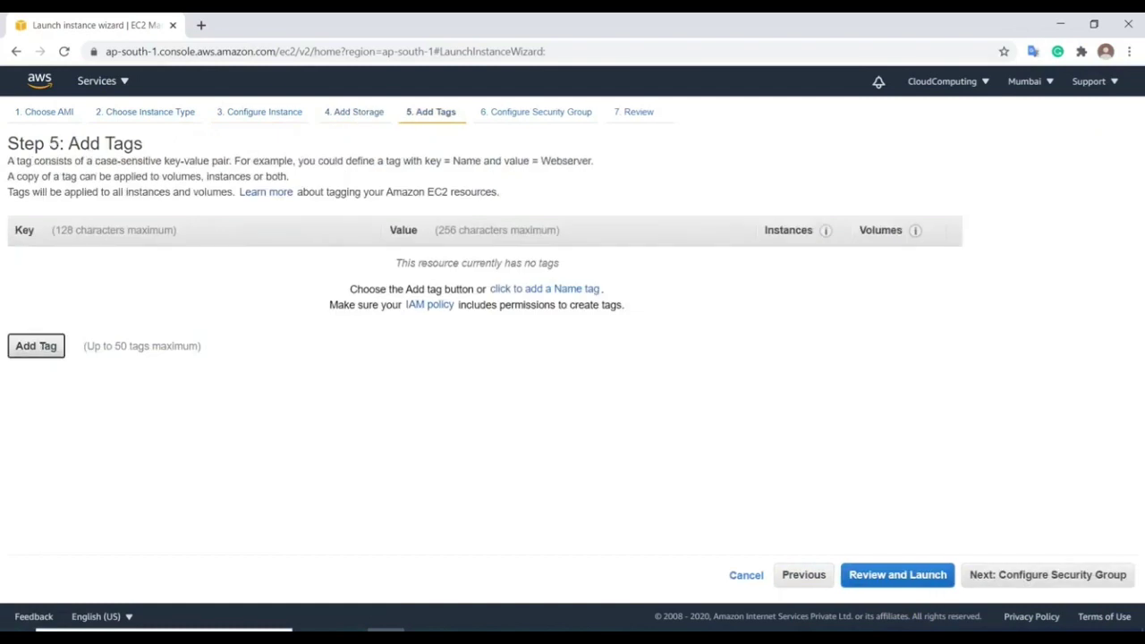
type("Name")
key("Tab")
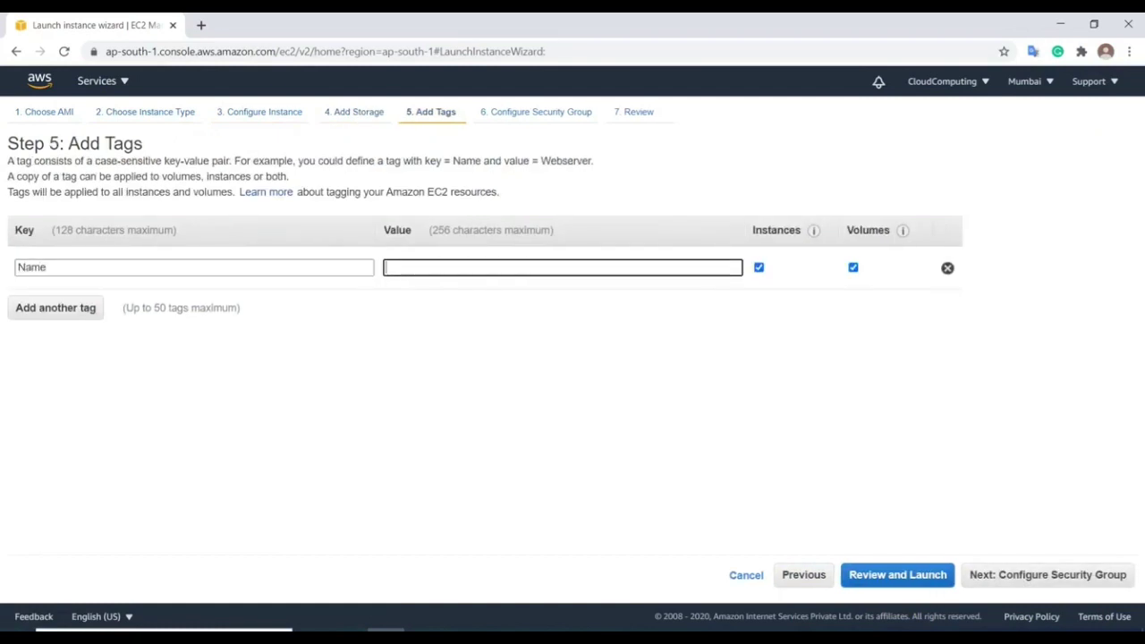
type("Without S3")
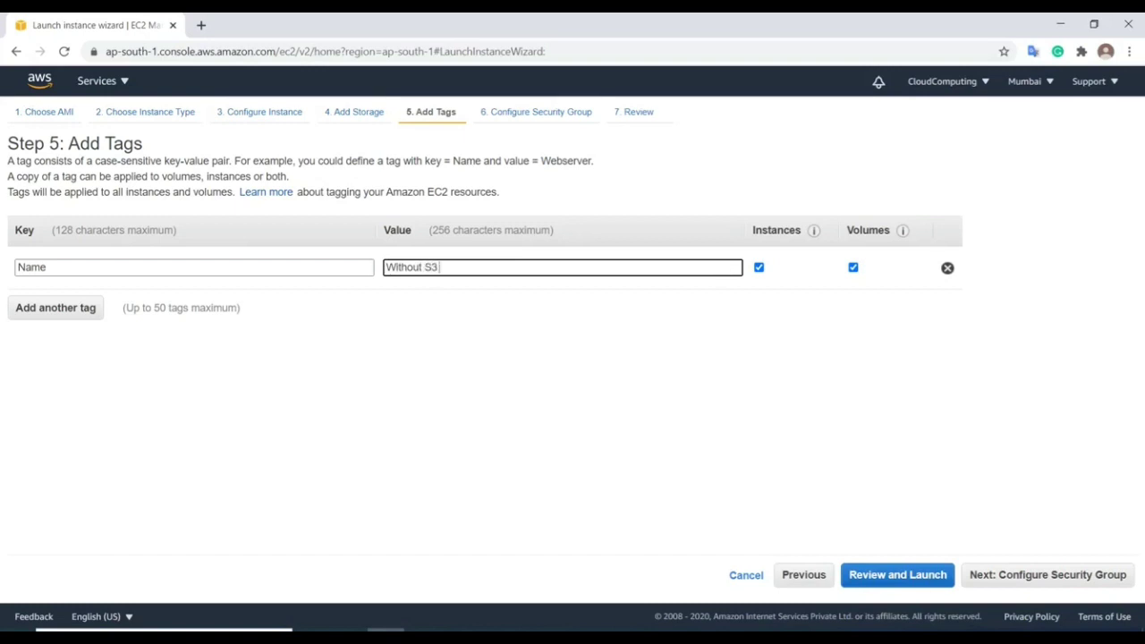
type(" permissiob")
key("BackSpace")
type("n")
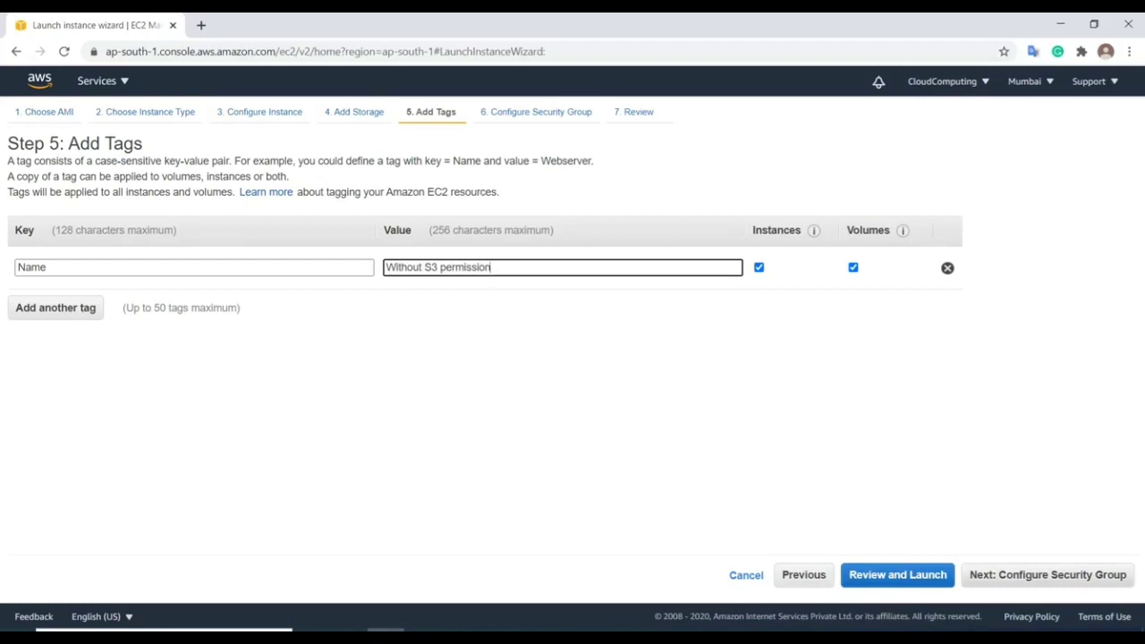
- Launch the second instance with the default new security group and key pair keypair_mumbai_22092020, acknowledging private key access, and return to the instances list
left_click(1046, 575)
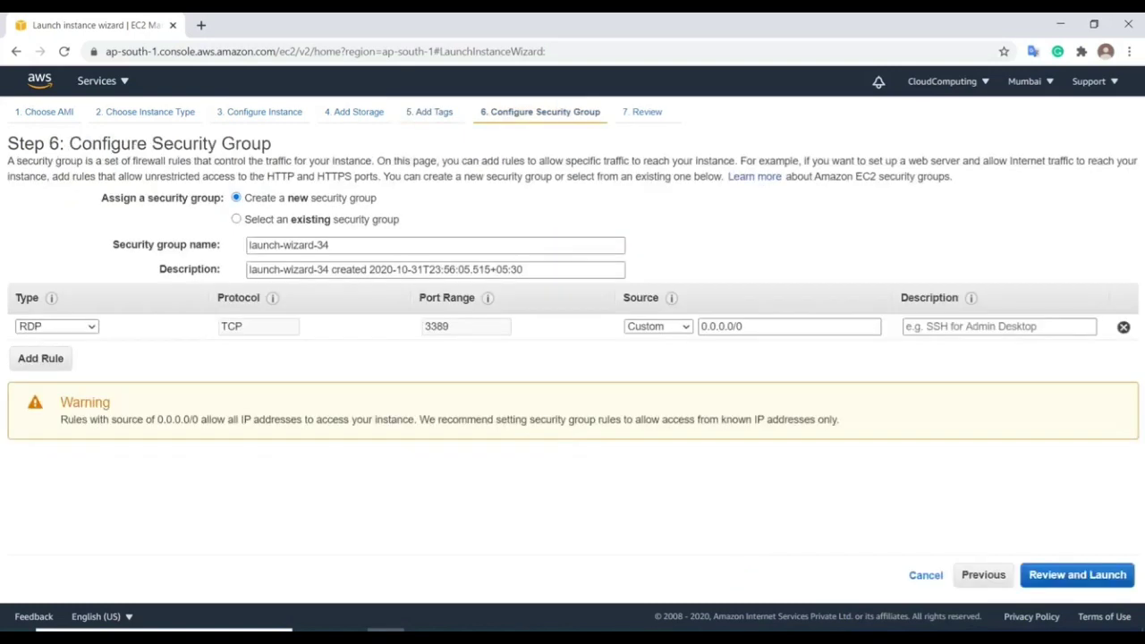
left_click(1047, 574)
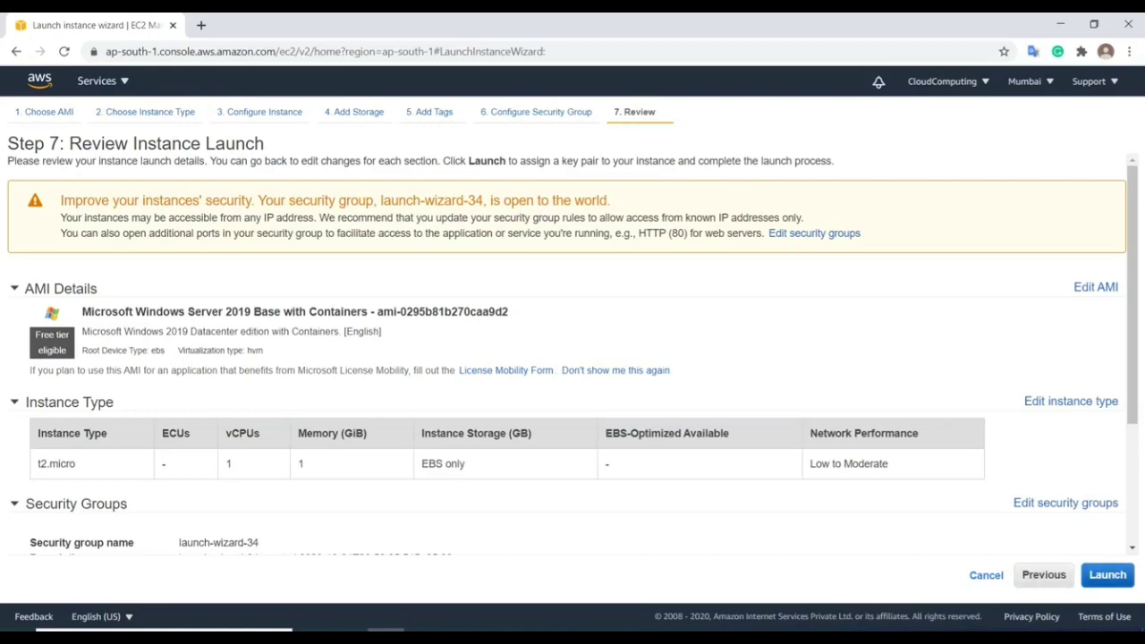
left_click(1107, 575)
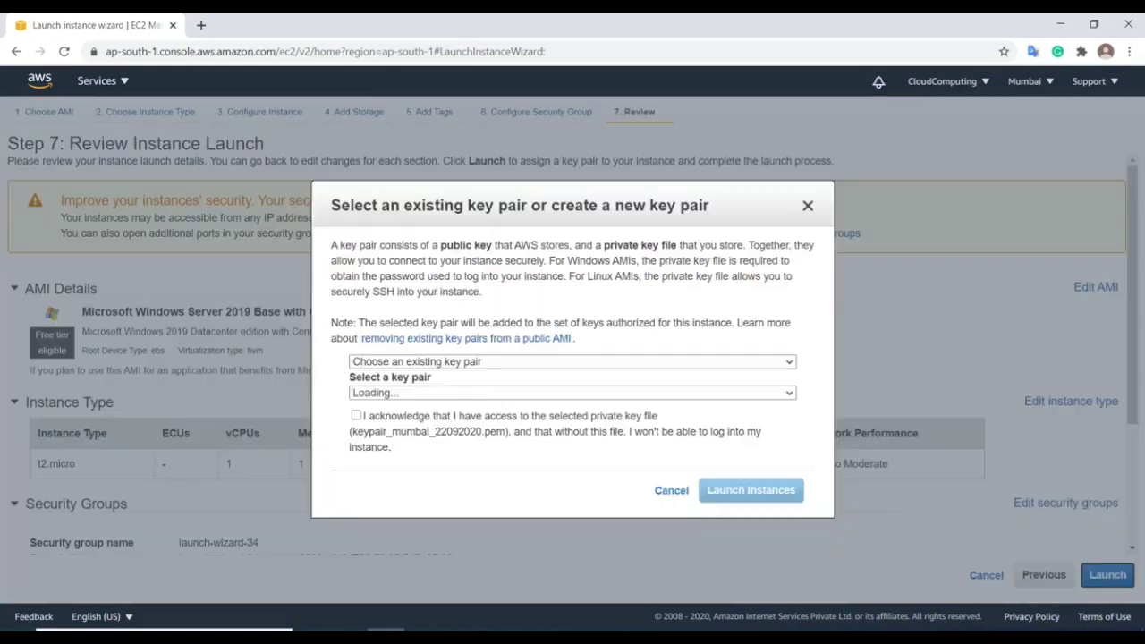
left_click(356, 415)
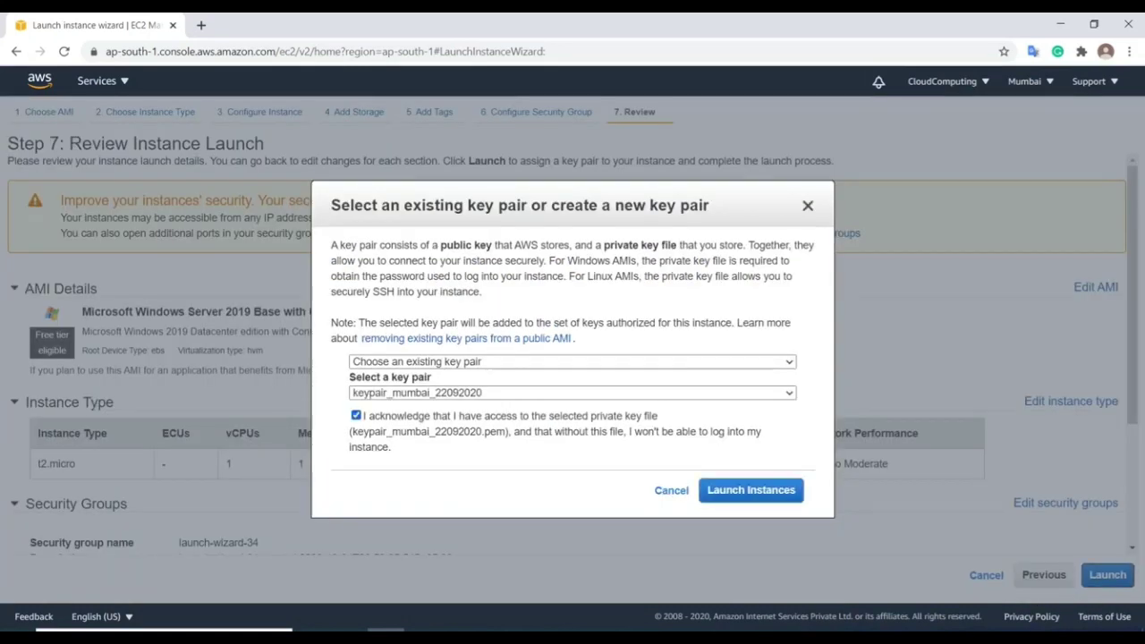
left_click(751, 490)
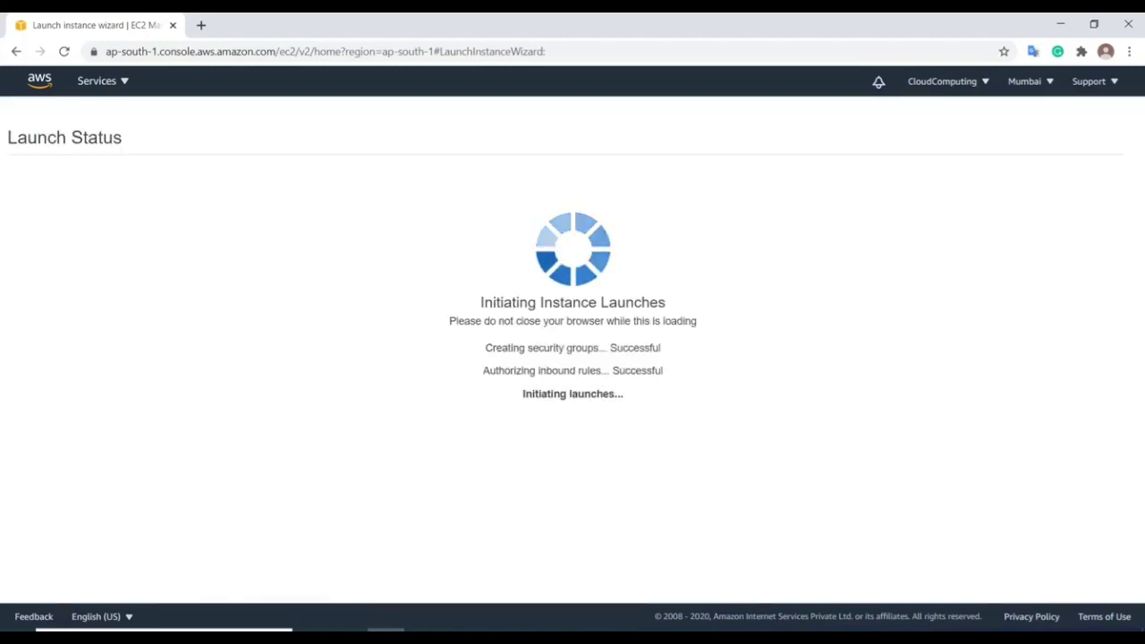
scroll(572, 383, "down", 1)
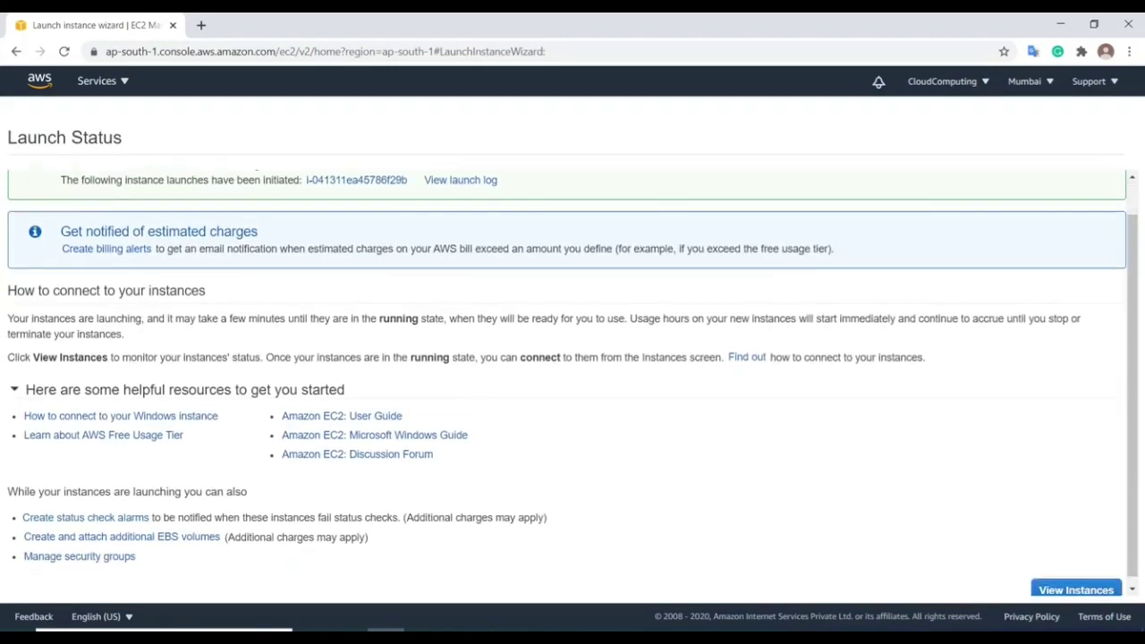
left_click(1076, 583)
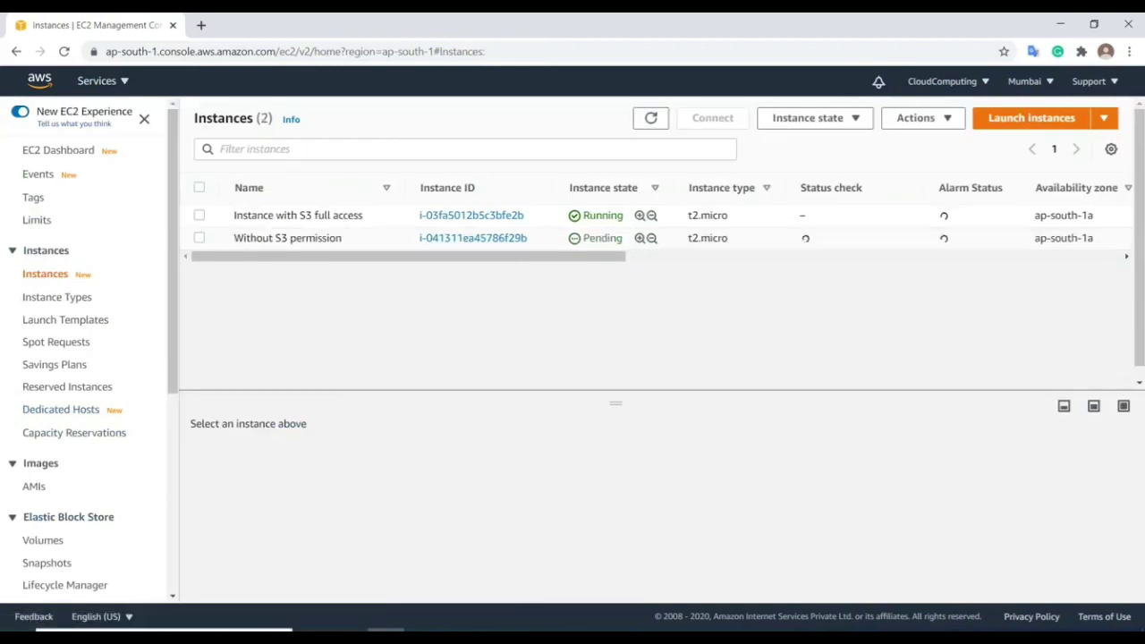
- Decrypt the Windows password of "Instance with S3 full access" by loading the private key file keypair_mumbai_22092020.pem
left_click(198, 215)
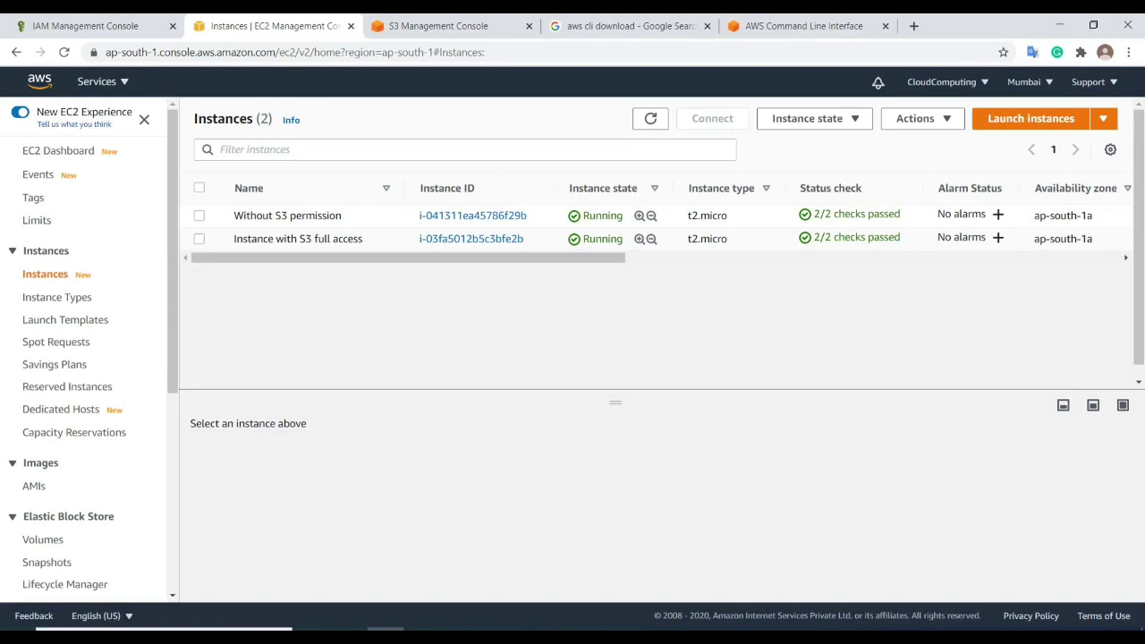
left_click(199, 239)
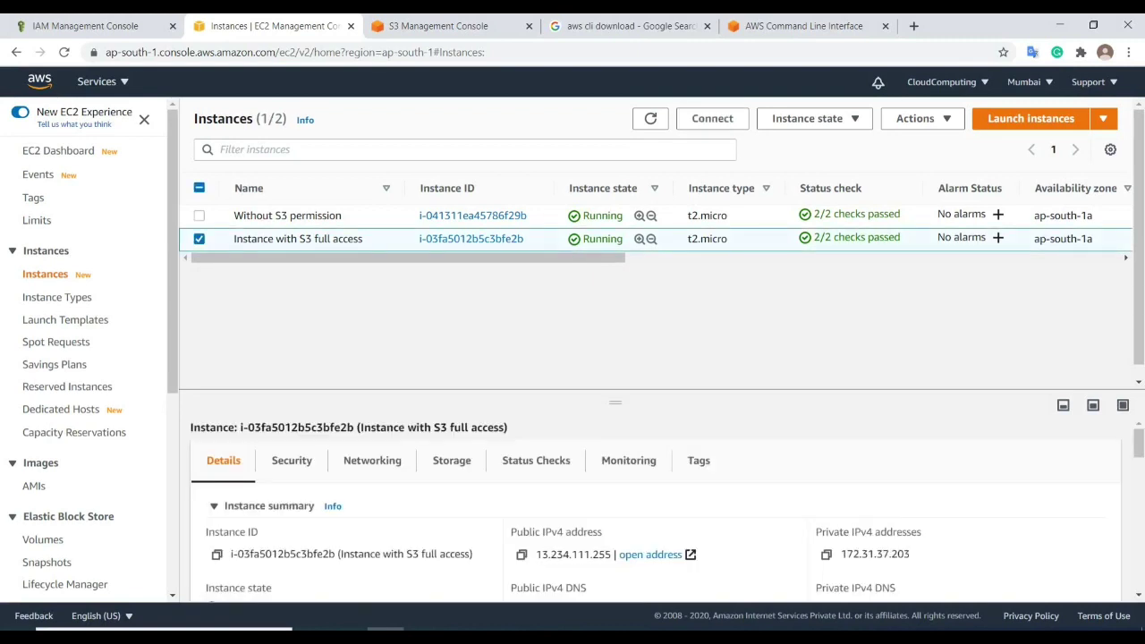
left_click(921, 118)
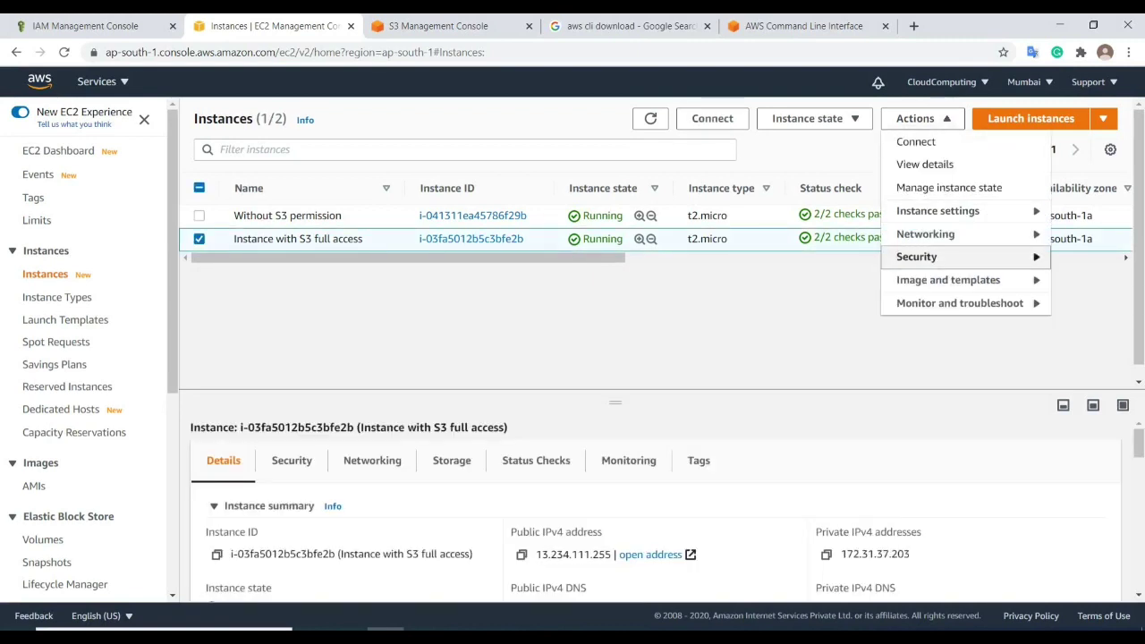
left_click(917, 257)
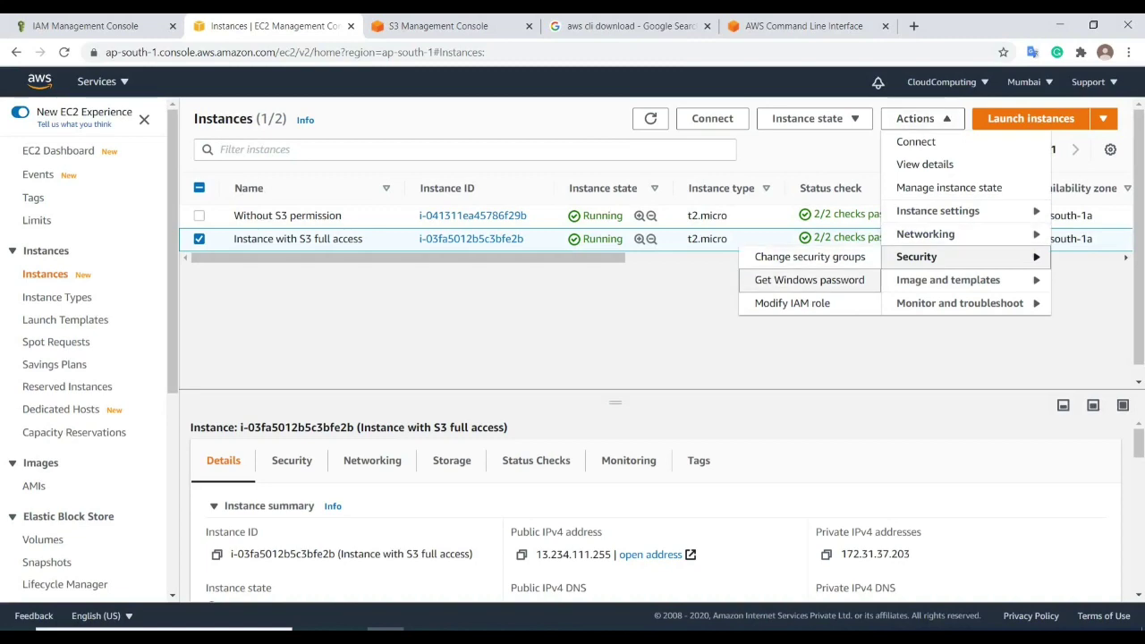
left_click(810, 280)
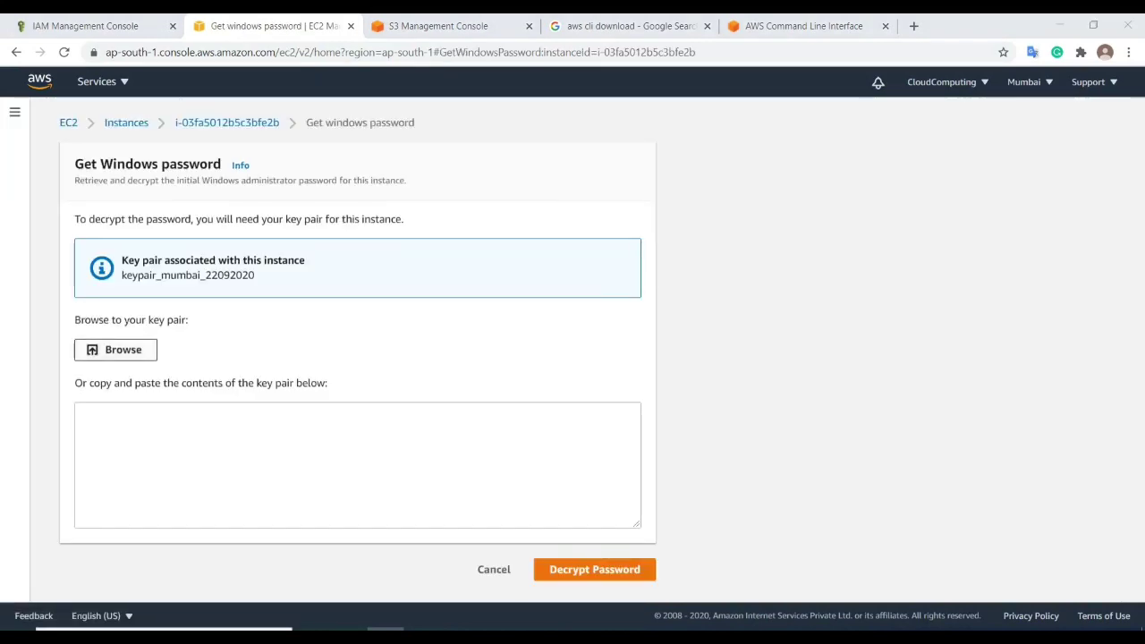
left_click(108, 349)
double_click(452, 401)
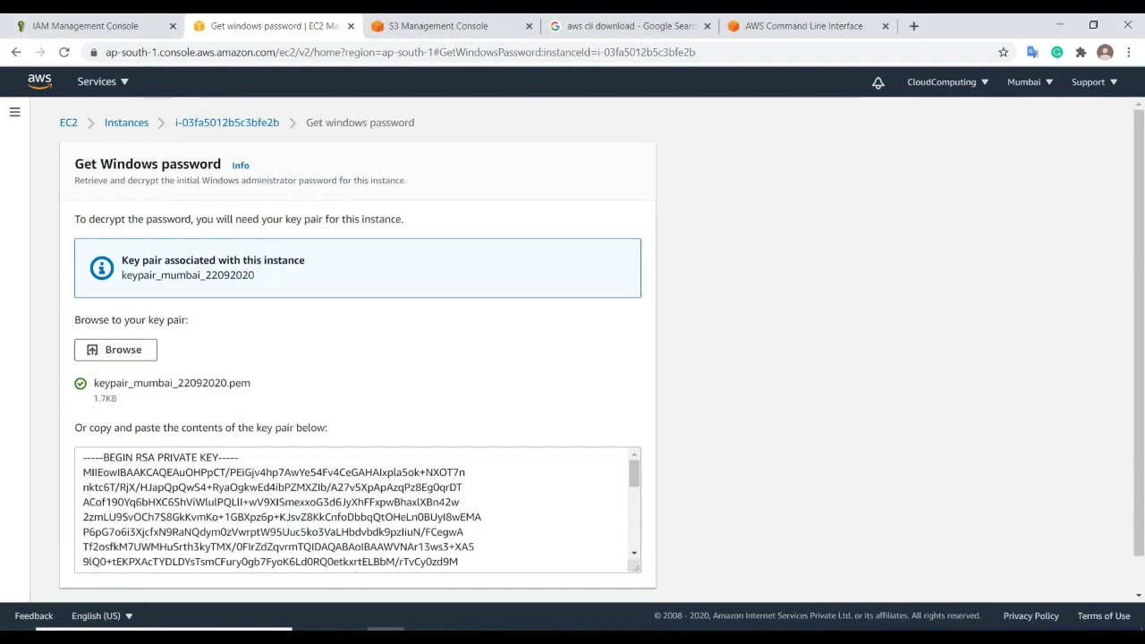
scroll(572, 358, "down", 1)
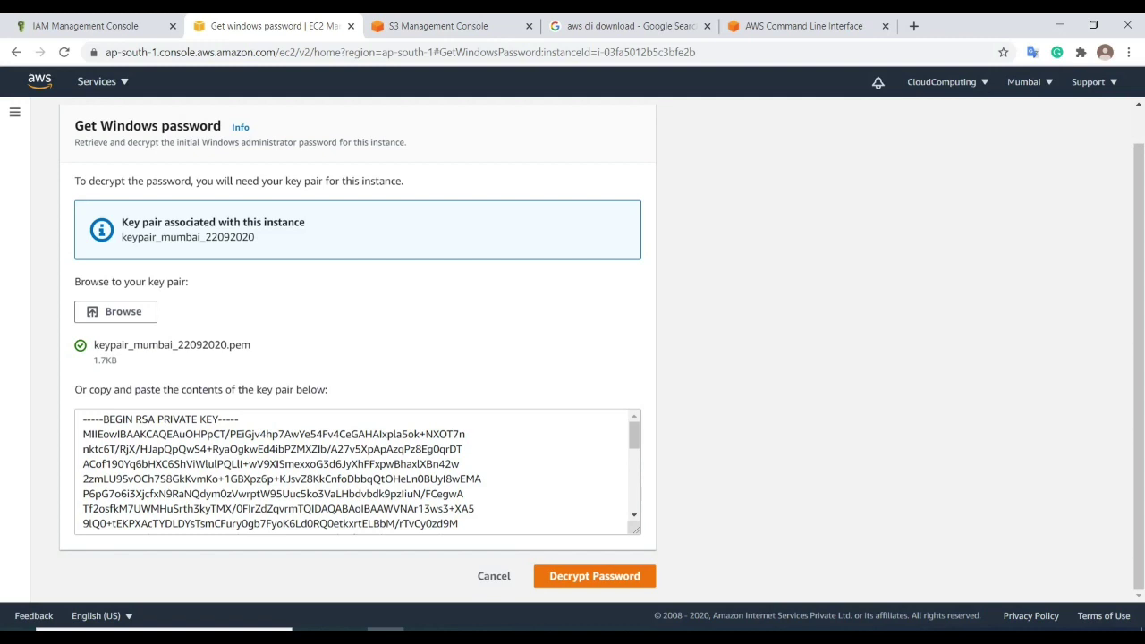
left_click(594, 575)
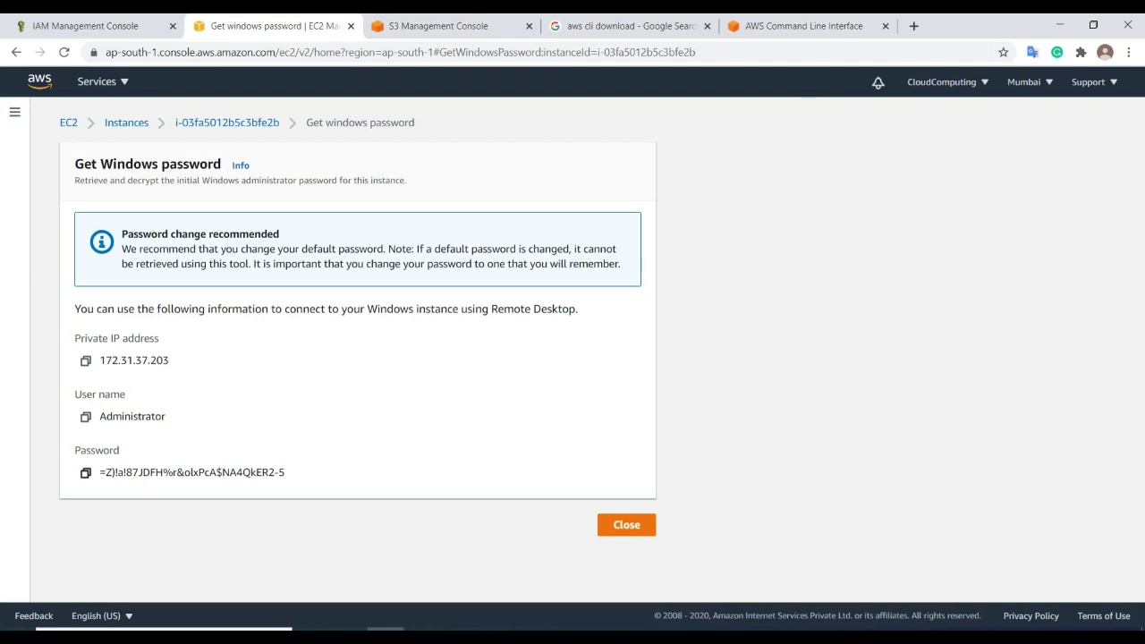
- Copy the decrypted Windows password into line 3 of the Notepad++ notes and close the password page in the EC2 console
left_click(86, 472)
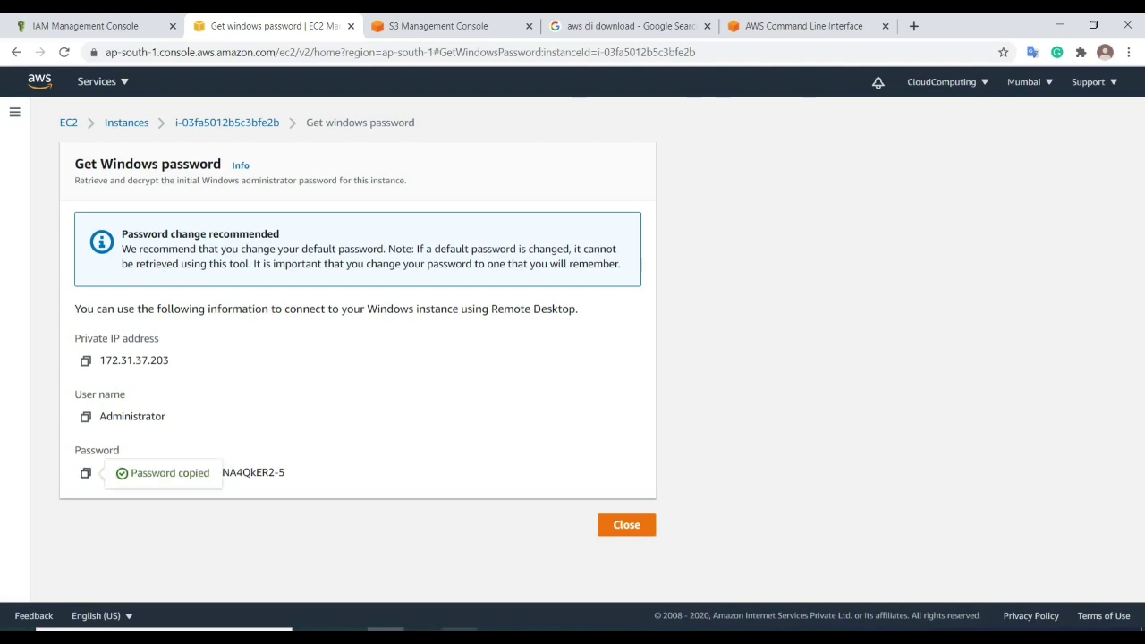
left_click(497, 629)
left_click_drag(372, 148, 47, 147)
key("End")
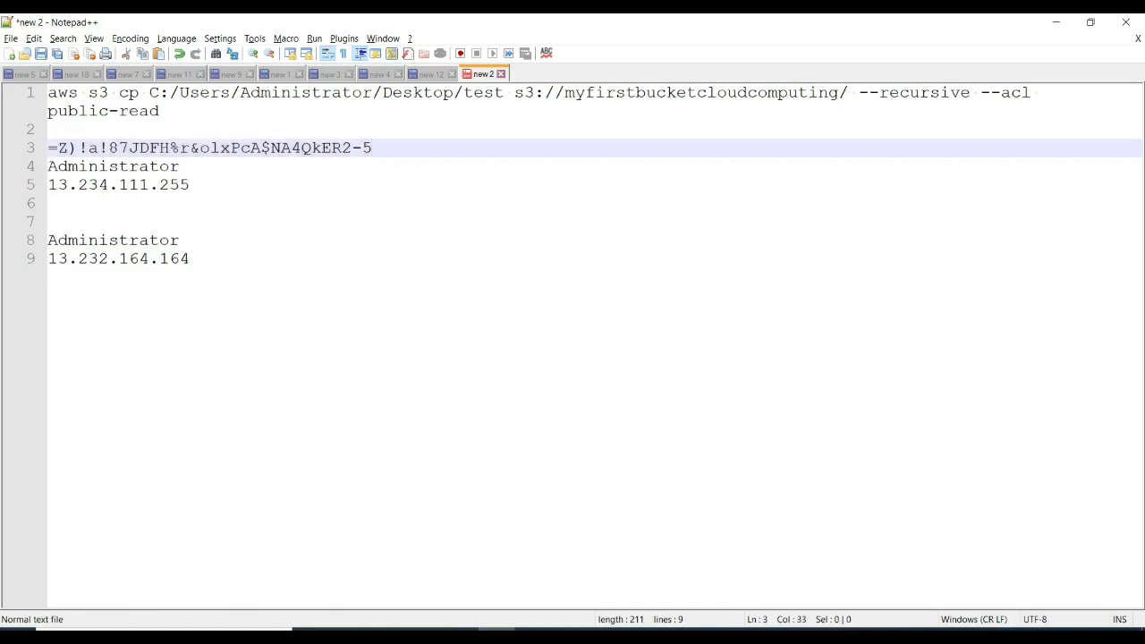
key("alt+Tab")
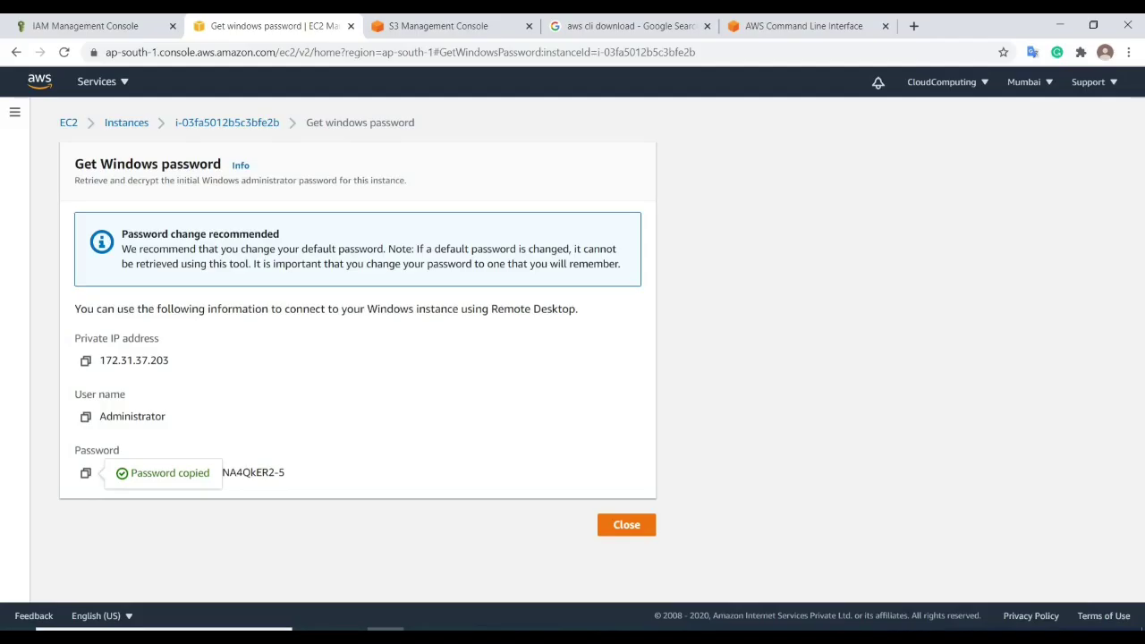
left_click(626, 524)
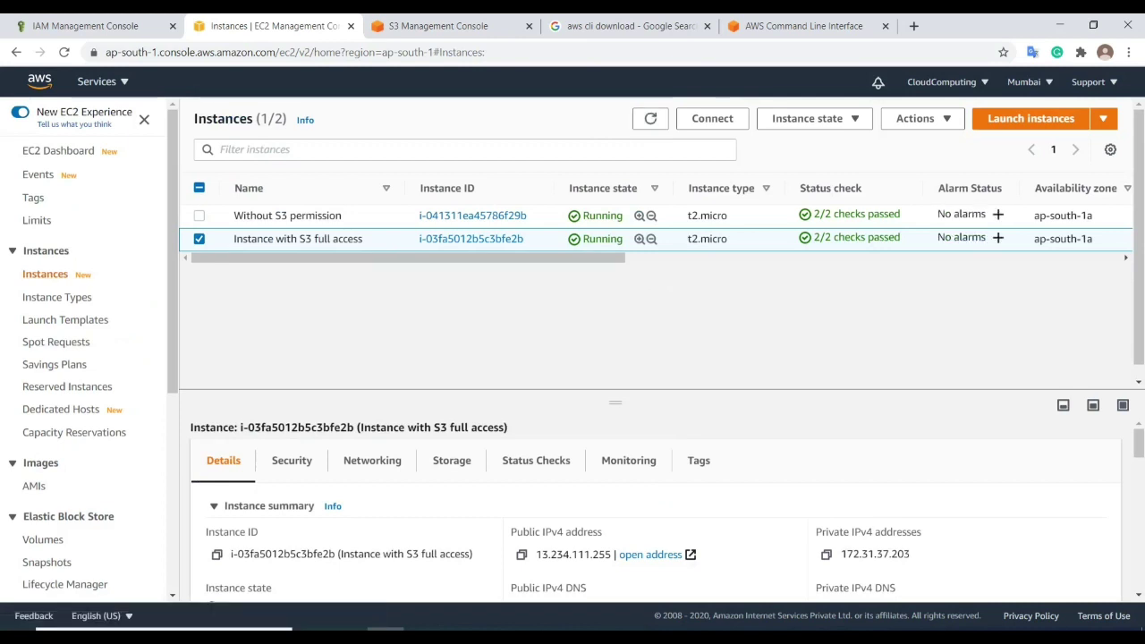
- Decrypt the Windows password of the "Without S3 permission" instance by loading the private key file keypair_mumbai_22092020.pem
left_click(199, 238)
left_click(198, 215)
left_click(922, 118)
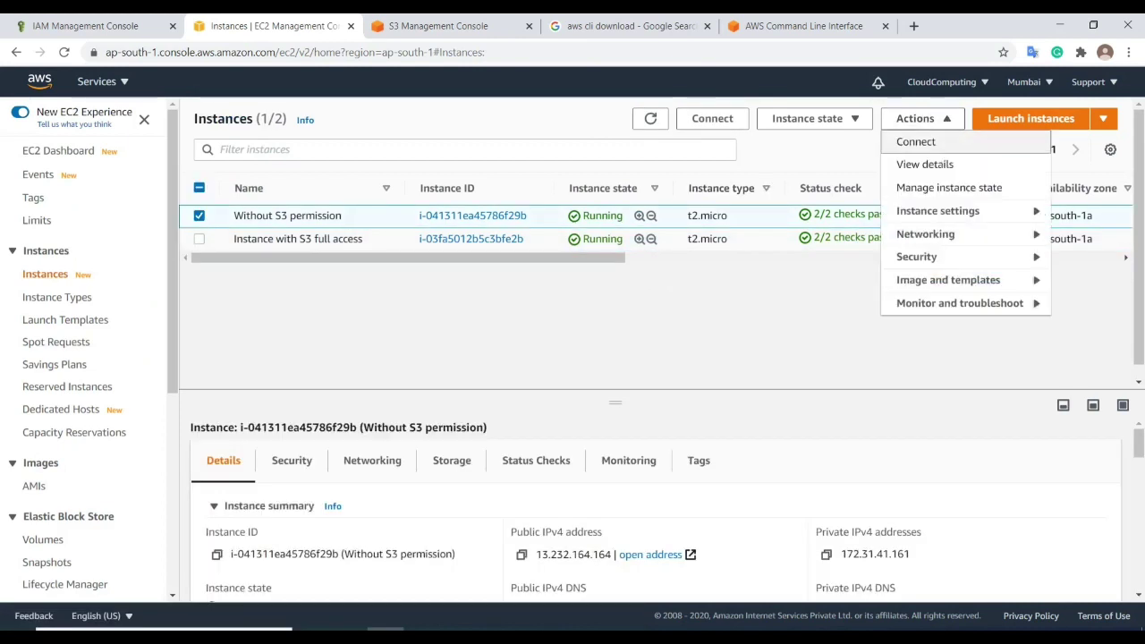
mouse_move(917, 257)
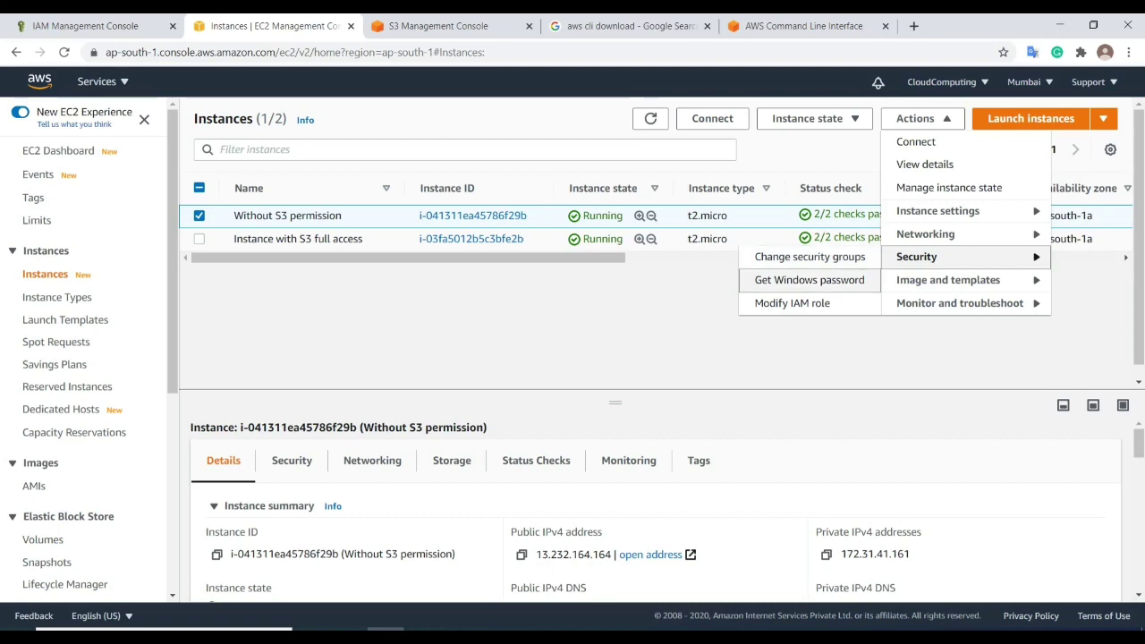
left_click(810, 280)
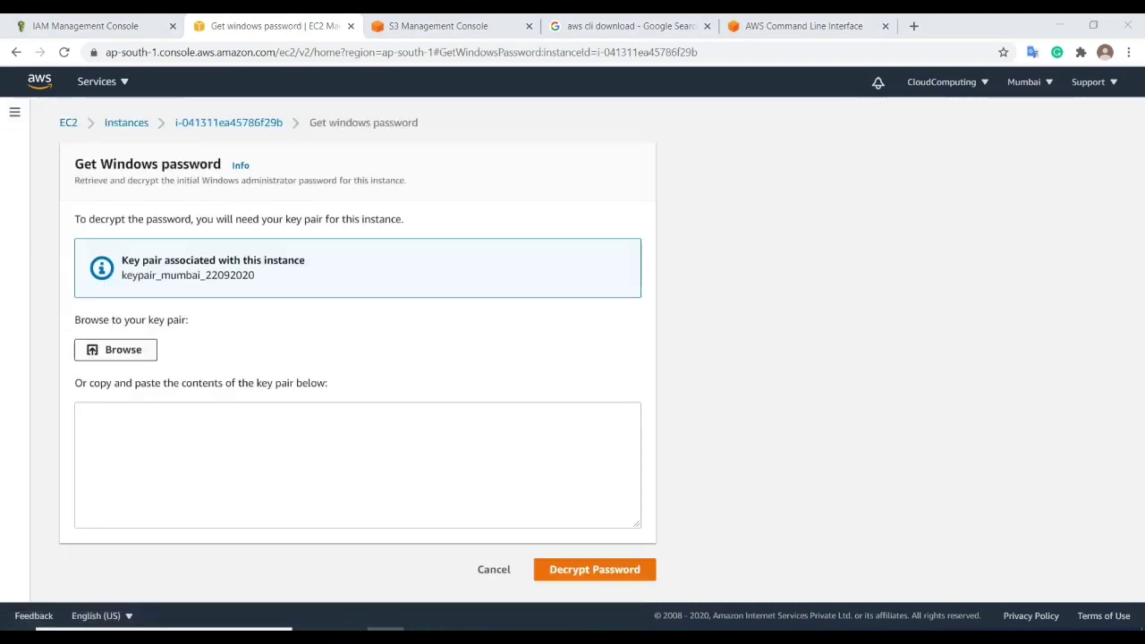
double_click(465, 400)
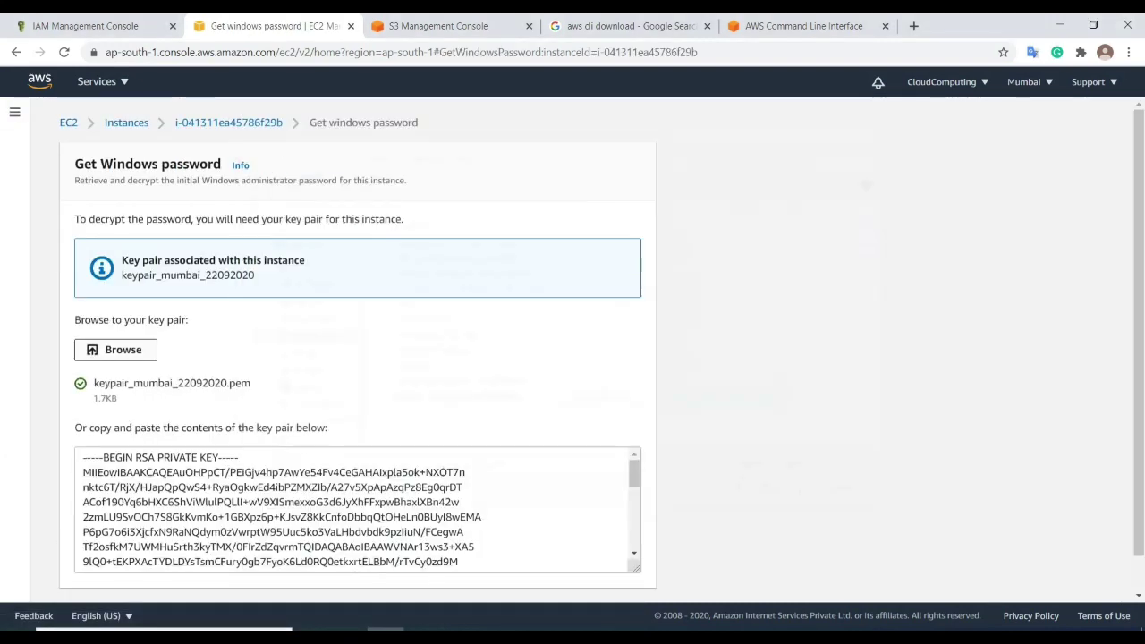
scroll(357, 509, "down", 5)
left_click(594, 577)
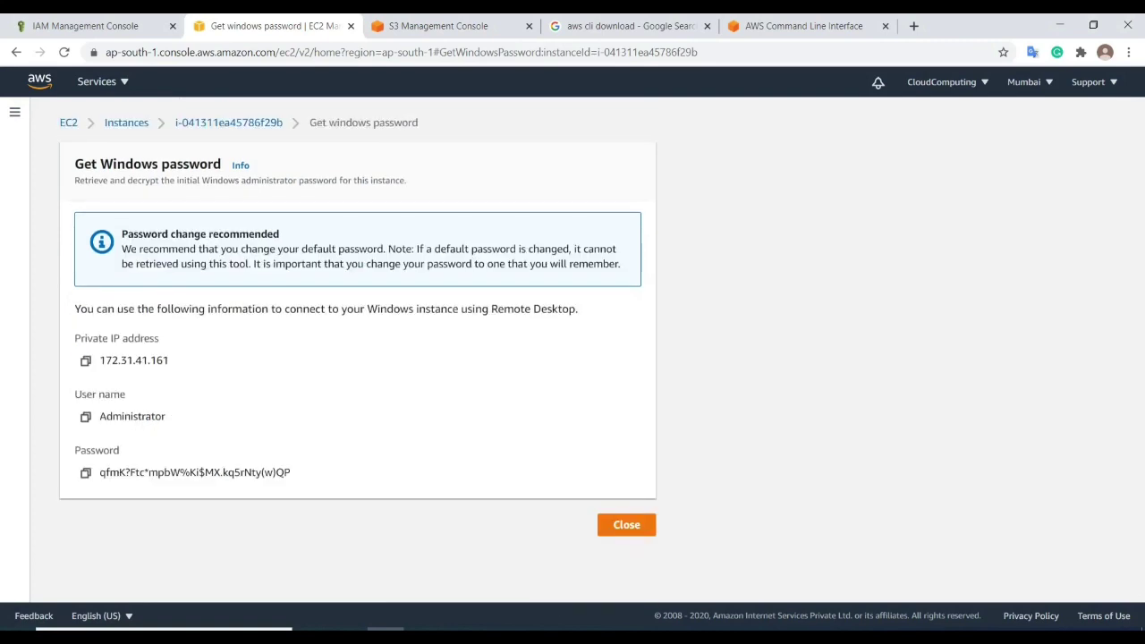
- Copy the second instance's Windows password into line 7 of the Notepad++ notes, above the second Administrator entry
left_click(85, 472)
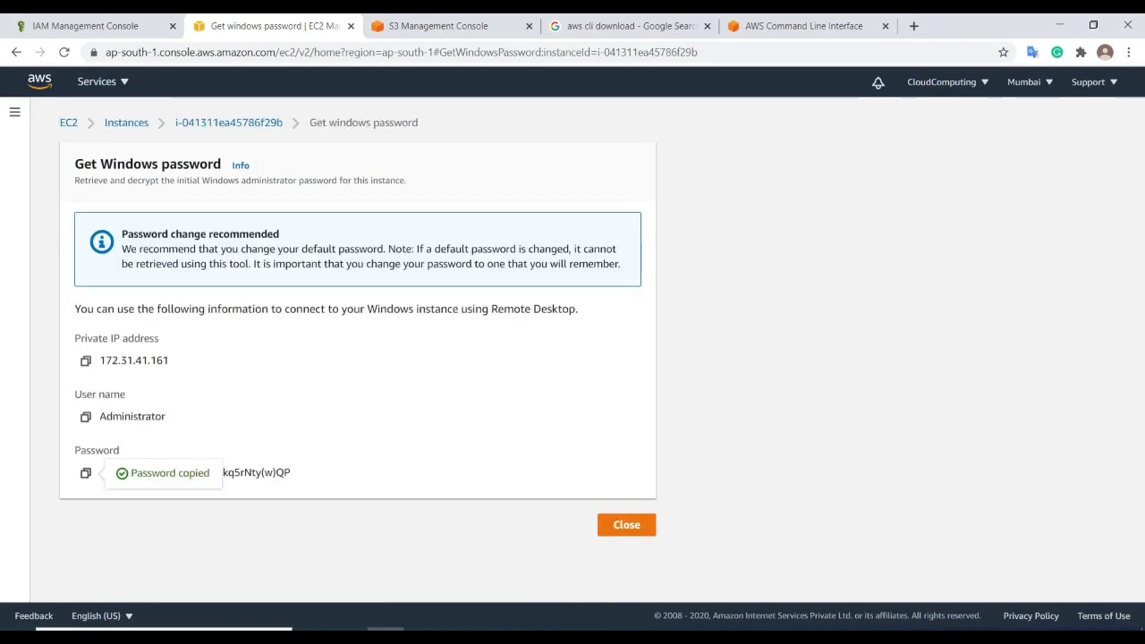
key("alt+Tab")
key("Down")
key("Down")
key("Down")
key("Down")
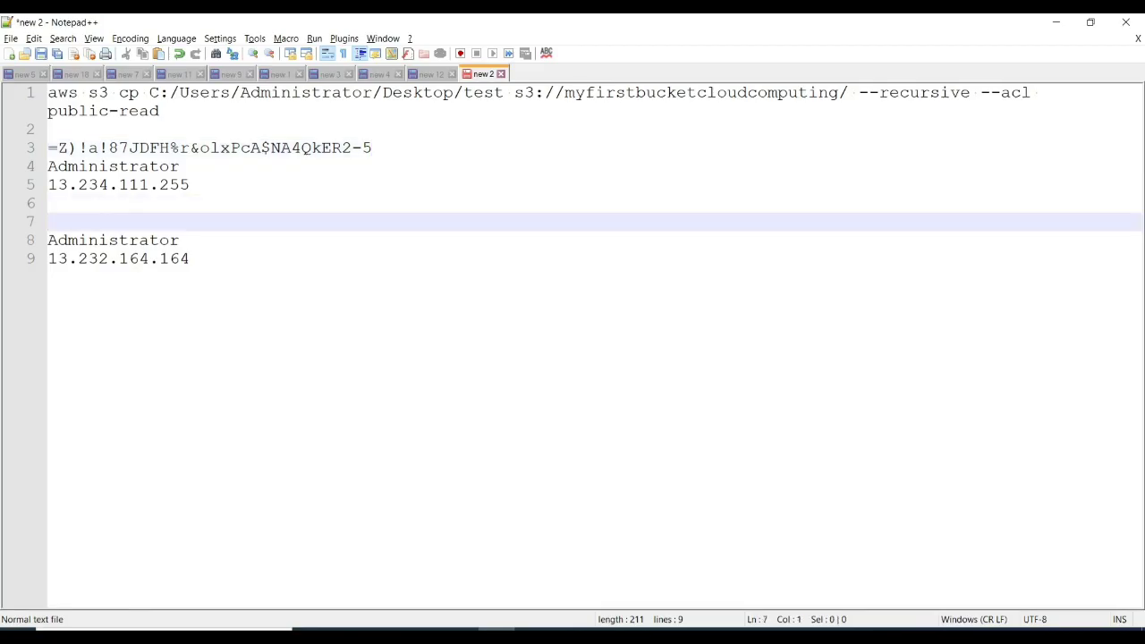
key("ctrl+v")
key("alt+Tab")
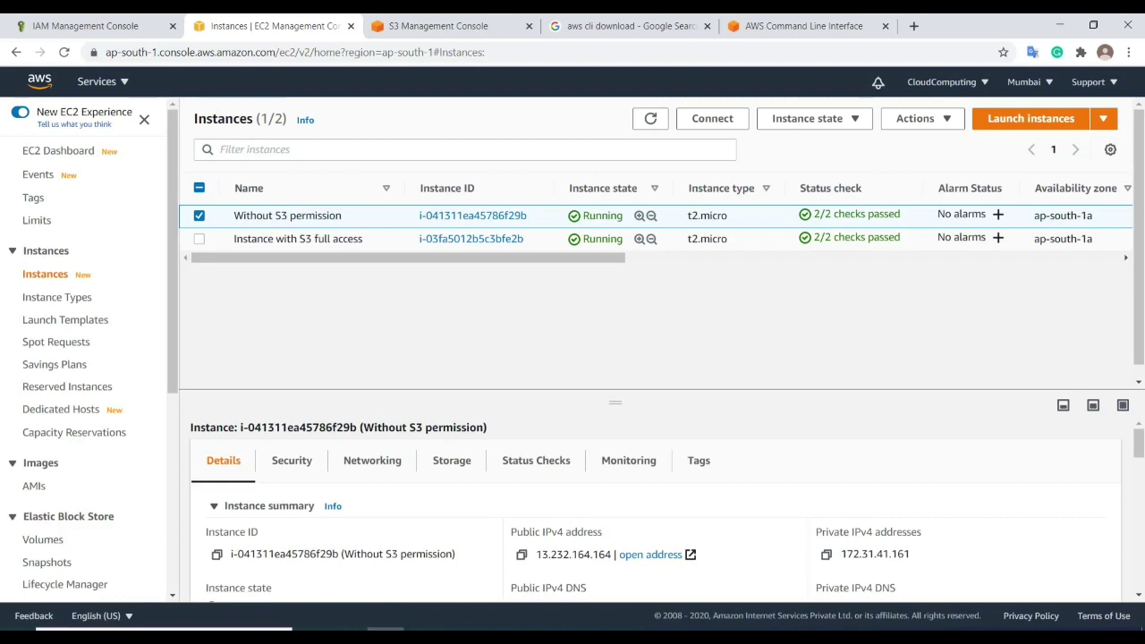
key("alt+Tab")
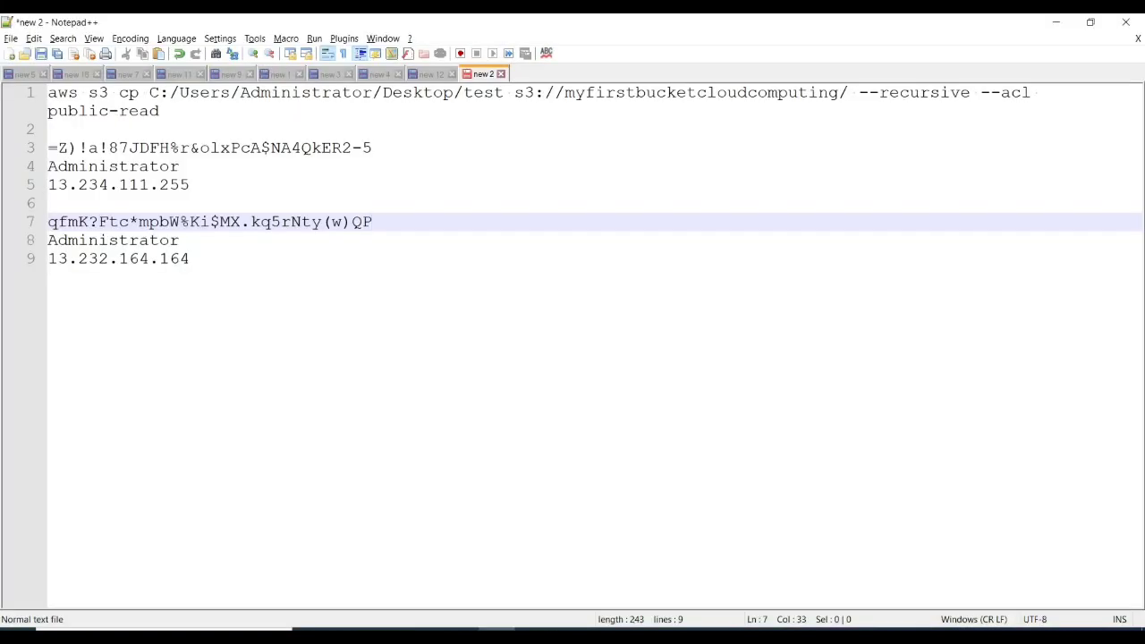
- Review each instance's login details in the notes against the EC2 instance list, and view the AWS CLI download page
left_click_drag(189, 259, 49, 222)
key("alt+Tab")
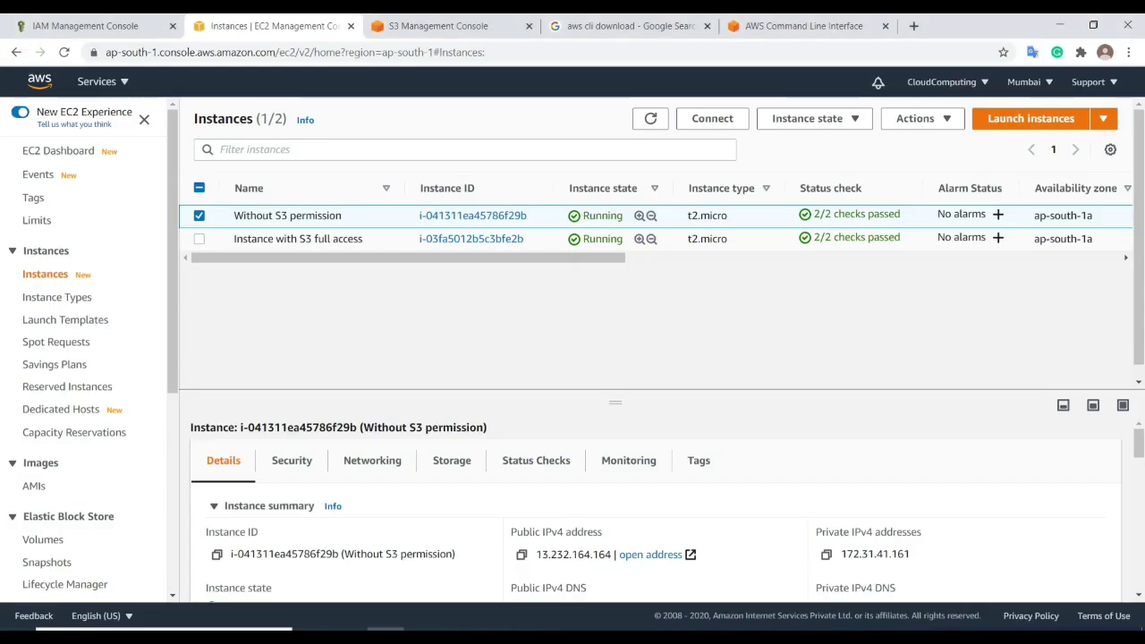
left_click(199, 215)
left_click(199, 238)
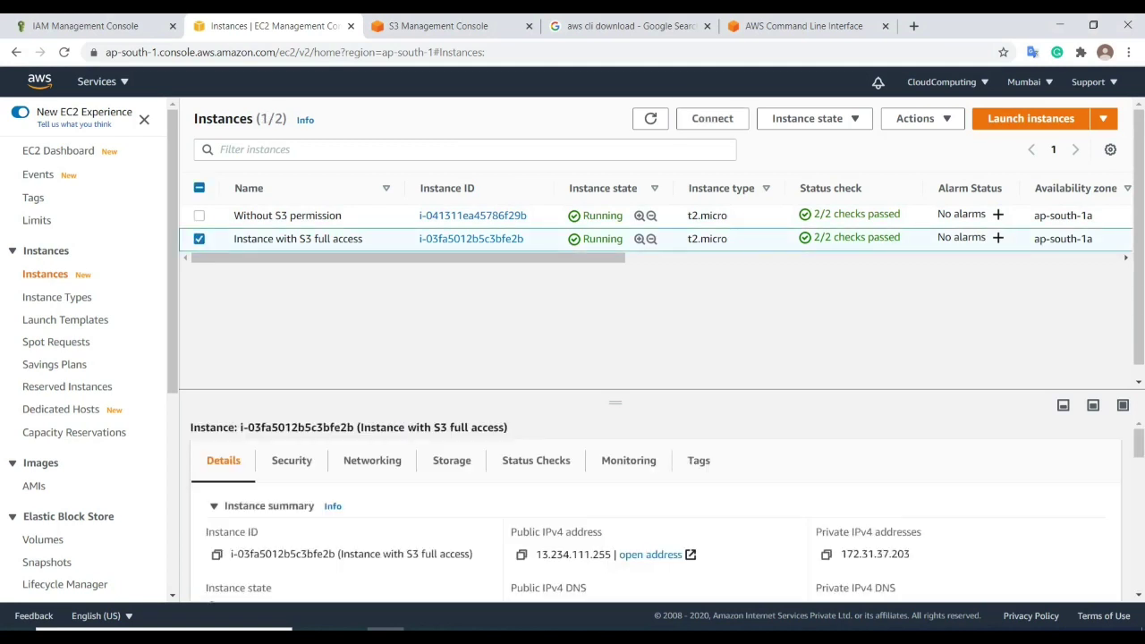
key("alt+Tab")
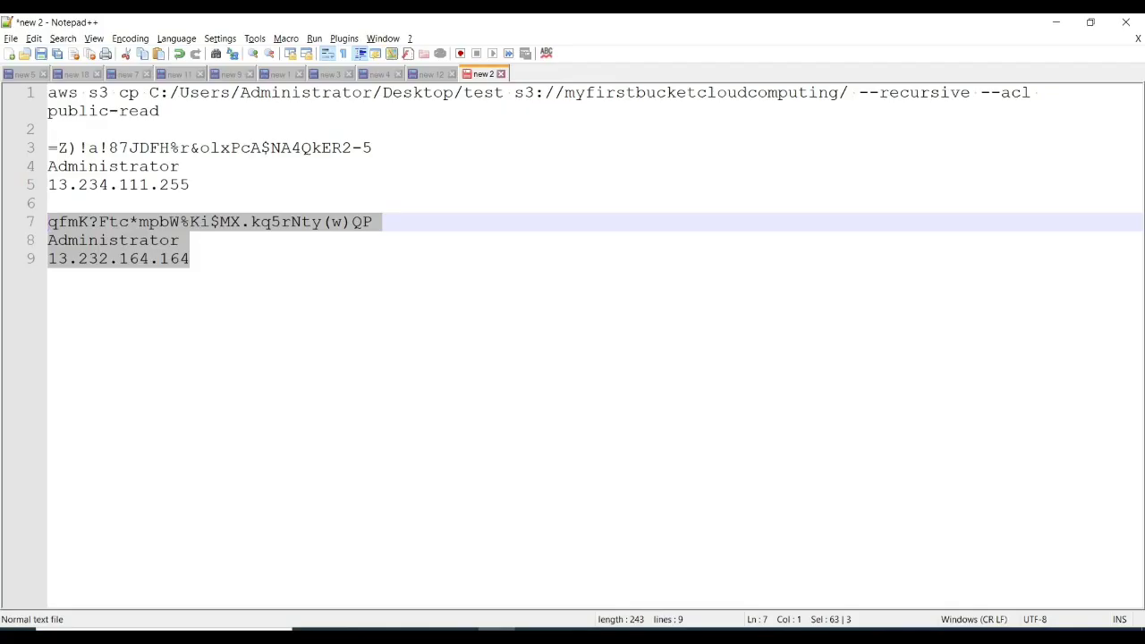
left_click_drag(188, 185, 47, 147)
key("alt+Tab")
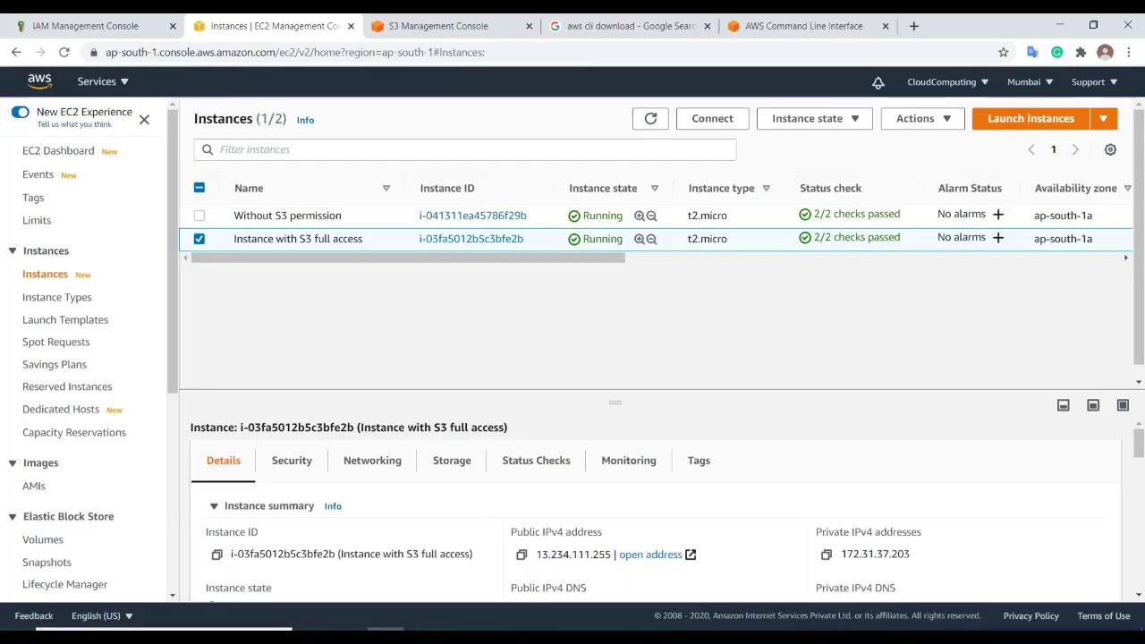
key("alt+Tab")
key("Down")
key("shift+End")
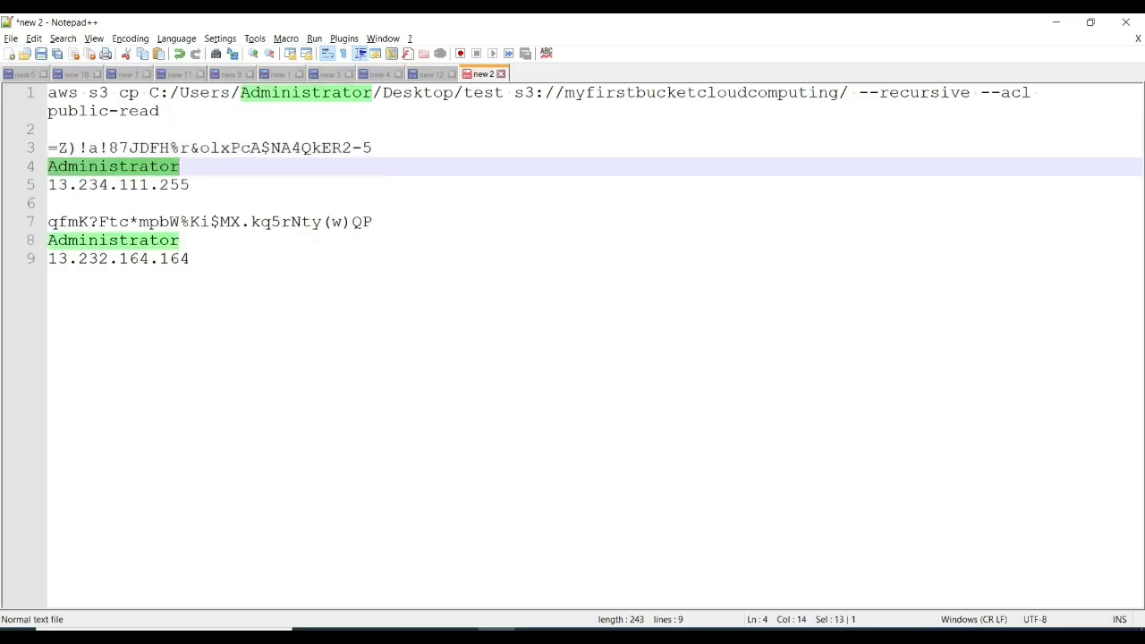
key("alt+Tab")
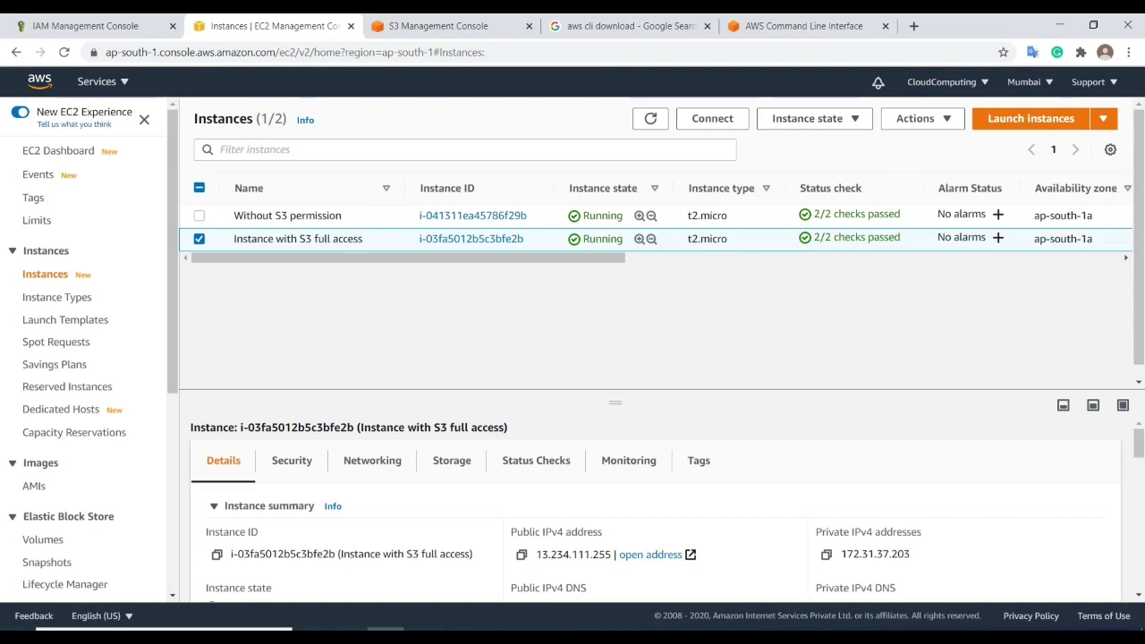
left_click(796, 25)
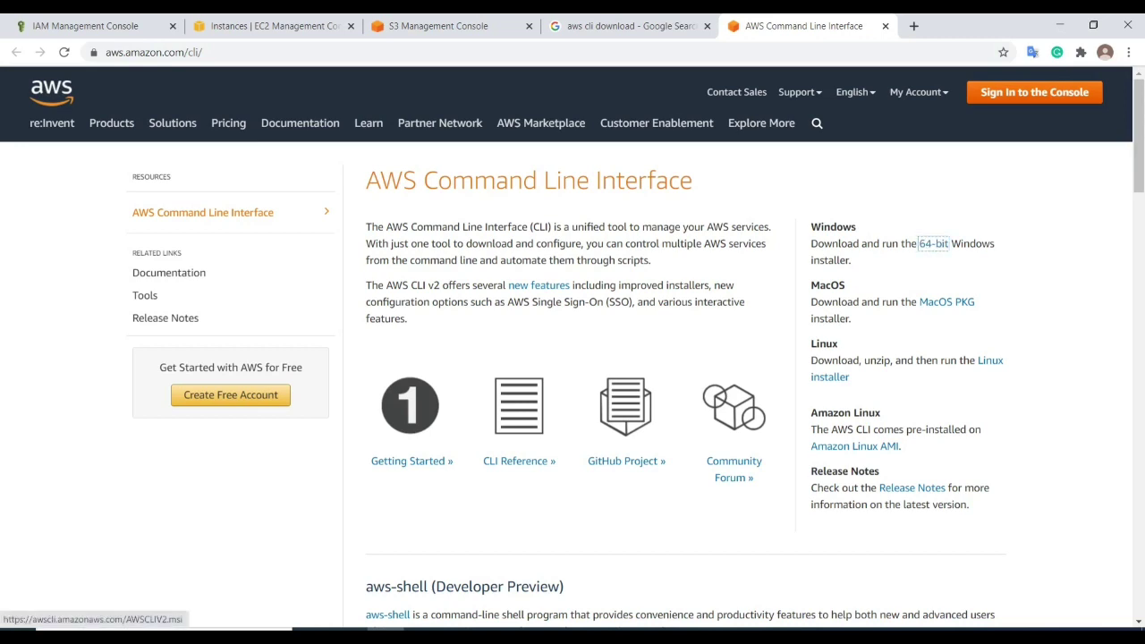
- Start a Remote Desktop connection to 13.234.111.255 and copy that instance's Administrator password from line 3 of the Notepad++ notes
key("super+r")
key("Return")
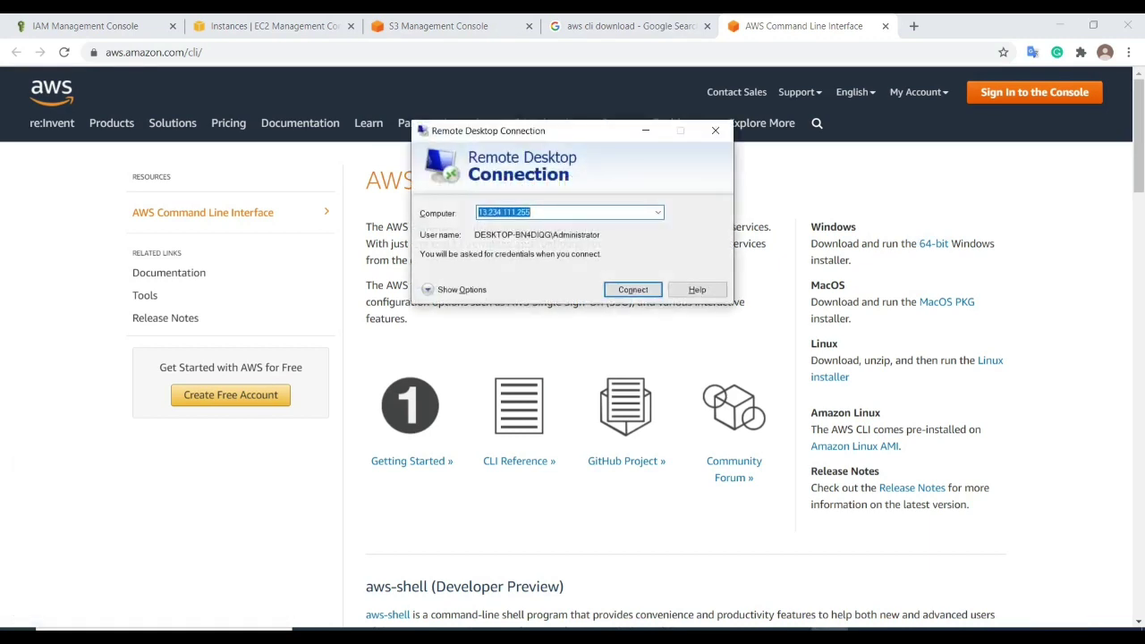
key("Return")
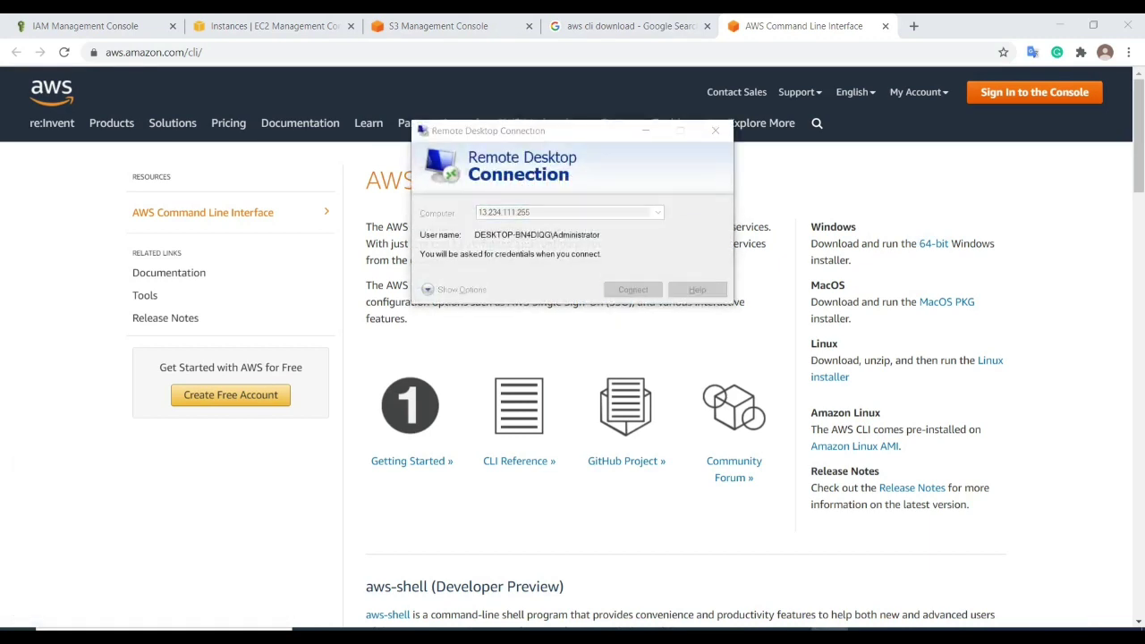
key("alt+Tab")
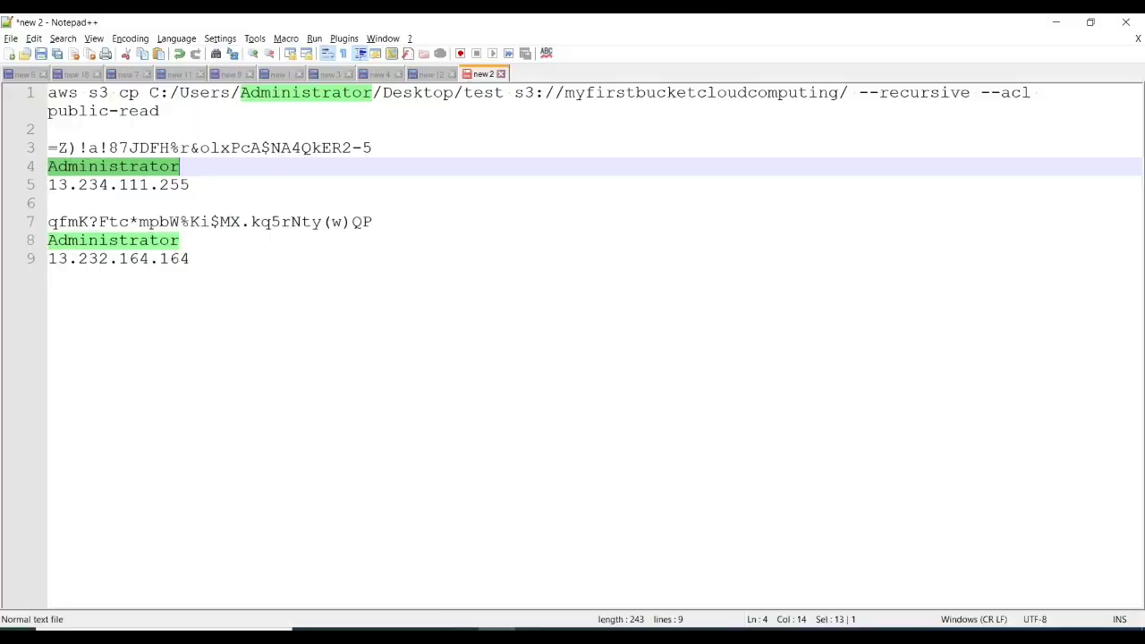
key("Up")
key("End")
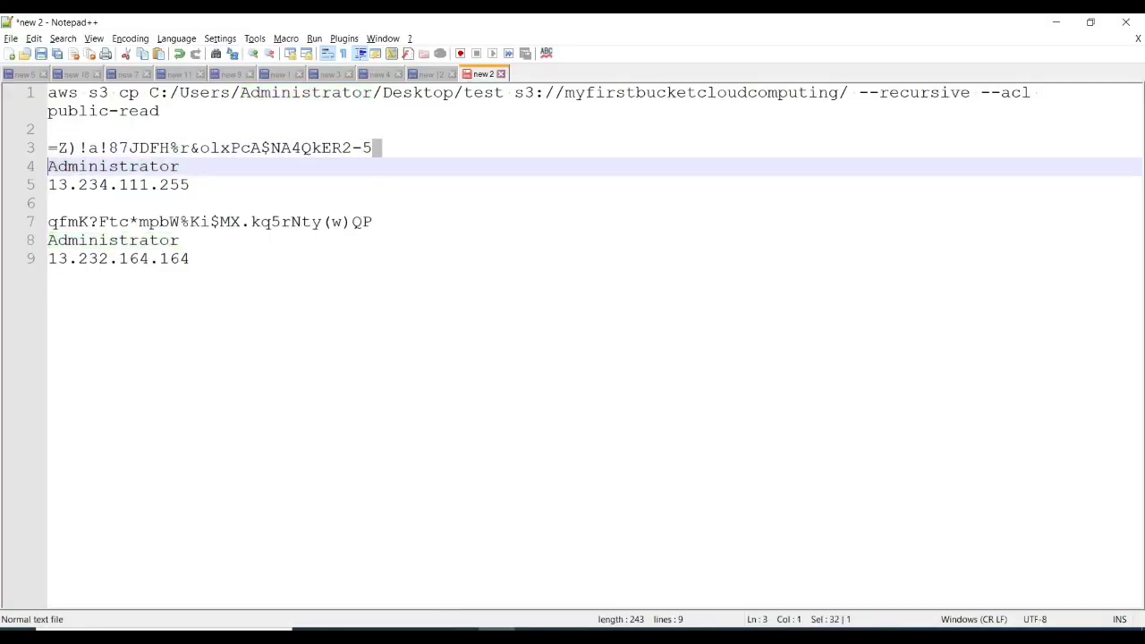
key("shift+Home")
key("ctrl+c")
- Try to log in to 13.234.111.255 with the copied Administrator password
key("alt+Tab")
key("ctrl+v")
key("Return")
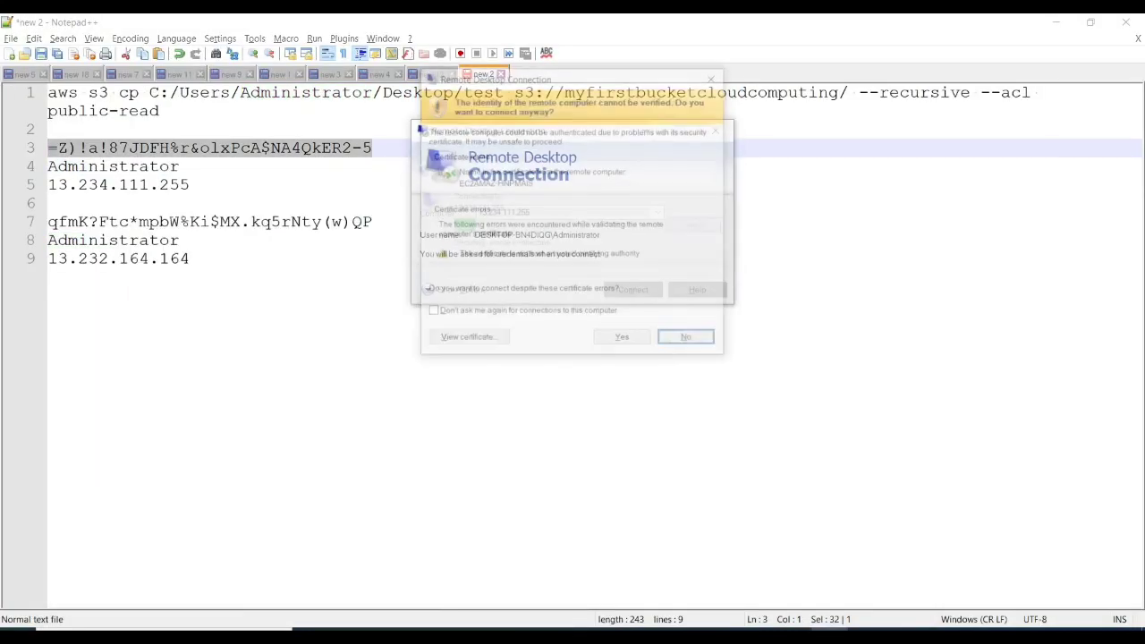
key("Return")
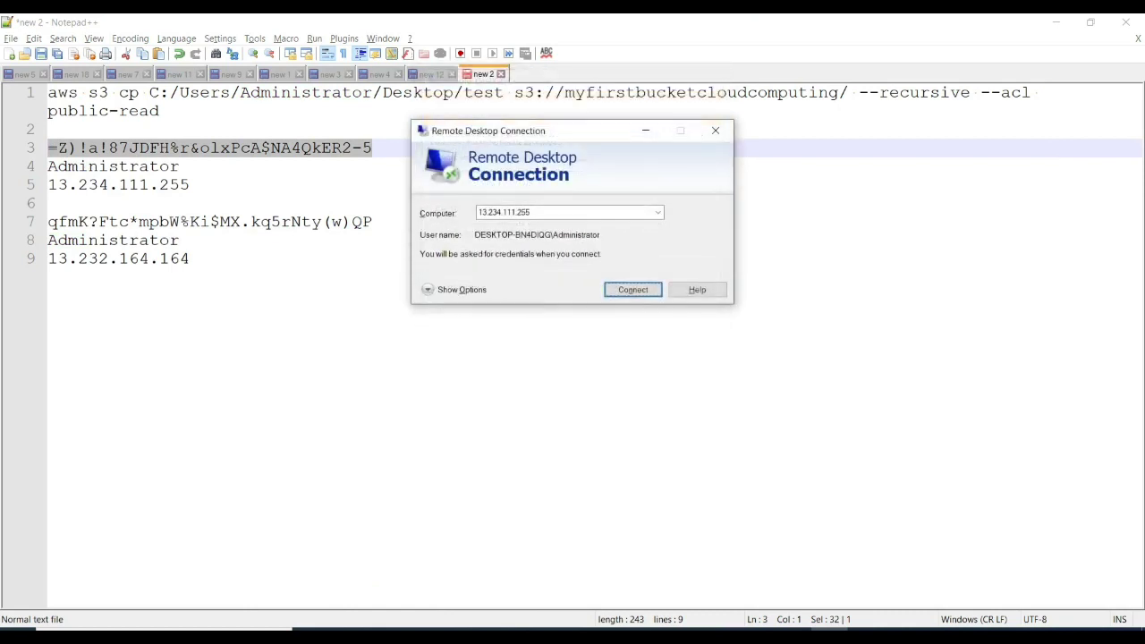
- Connect to 13.234.111.255 with the copied Administrator password, remembering the credentials and accepting the untrusted certificate
key("Return")
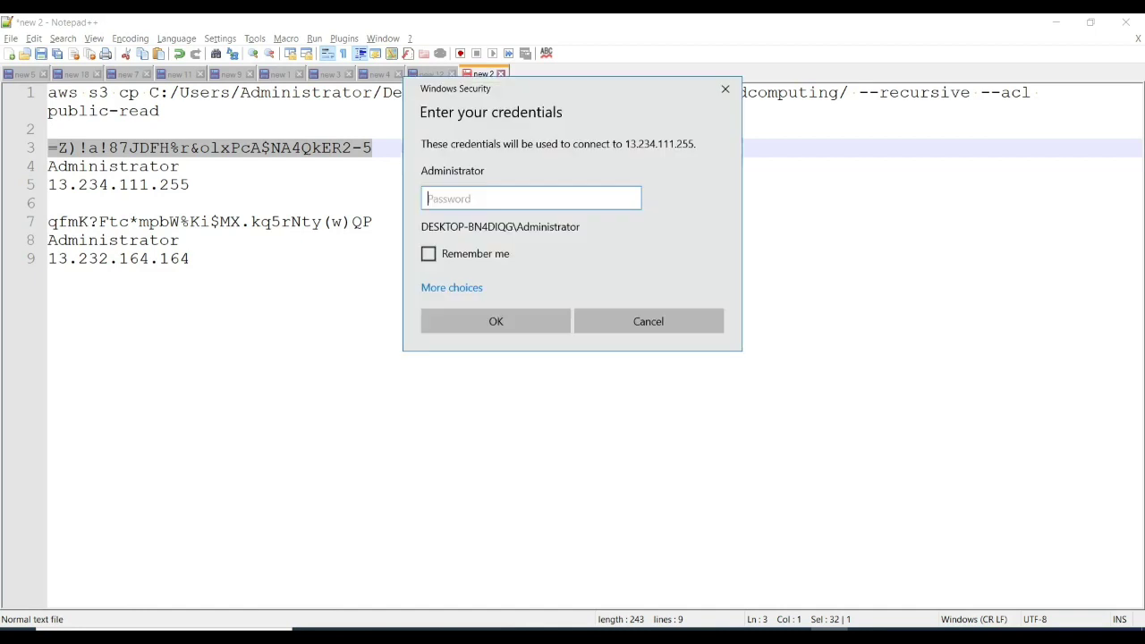
key("ctrl+v")
left_click(429, 253)
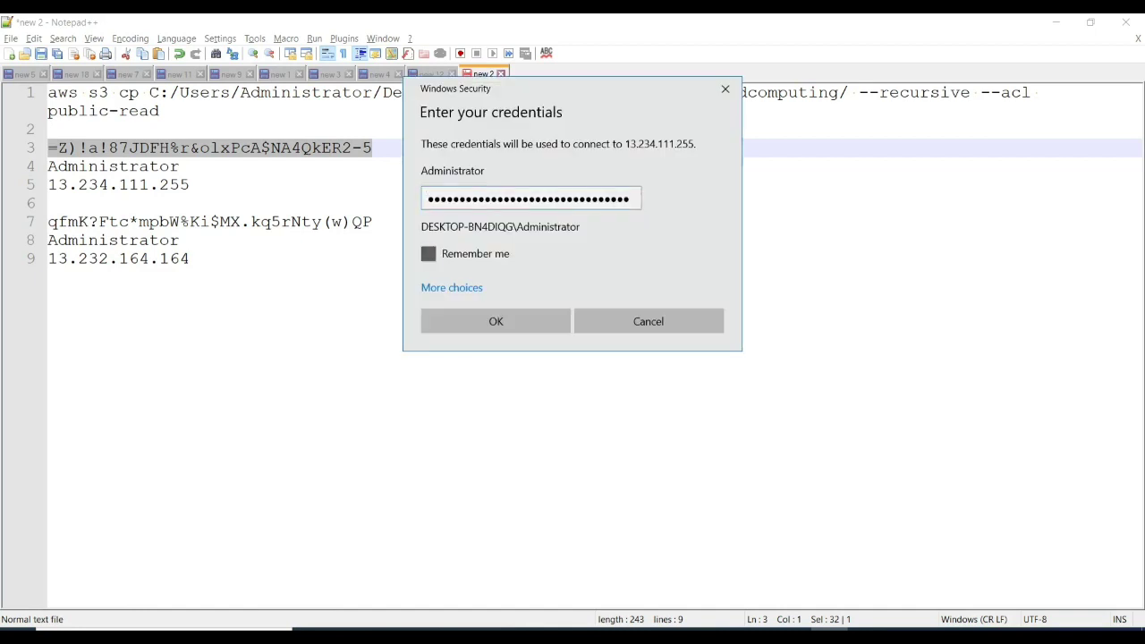
left_click(495, 321)
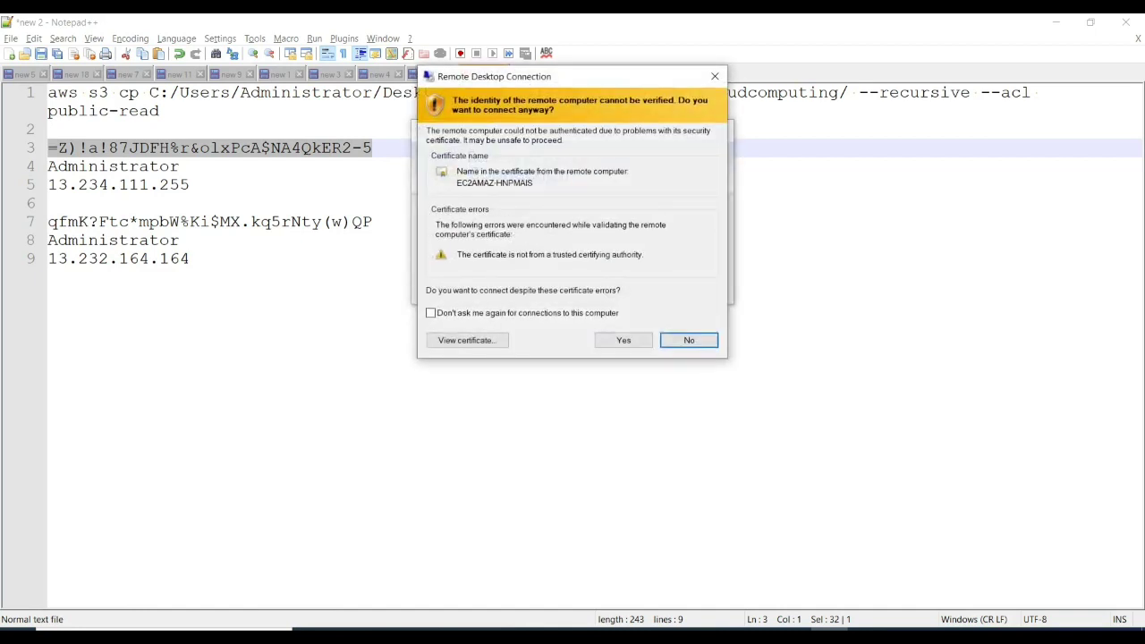
key("alt+y")
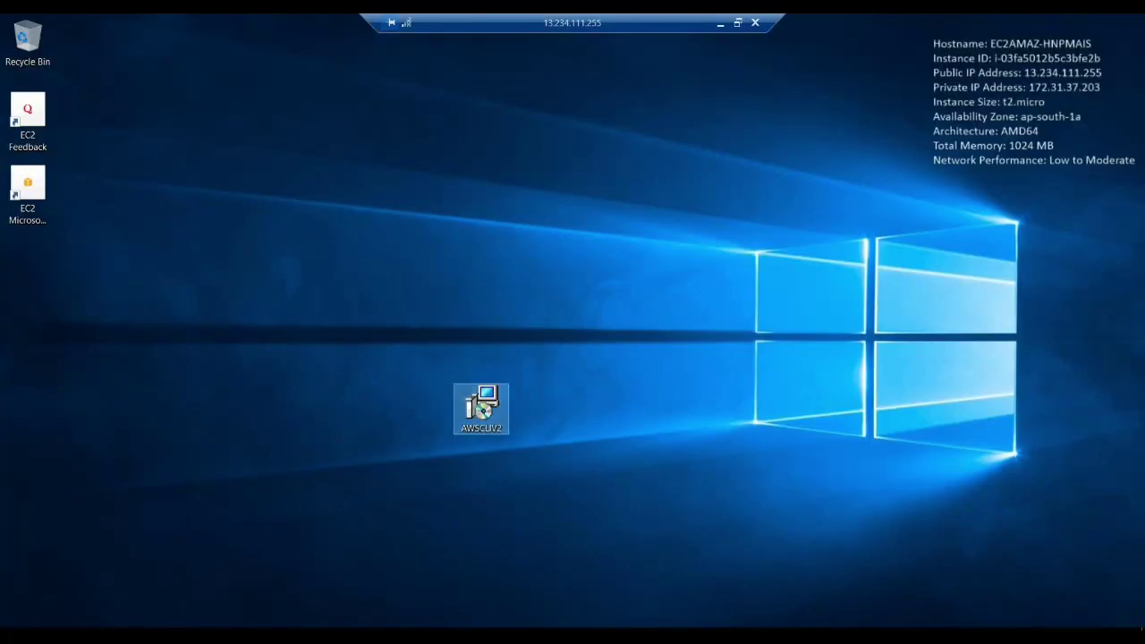
- Start installing AWS CLI v2 from the AWSCLIV2 installer on 13.234.111.255, accepting the license and the default setup location
key("Return")
left_click(650, 445)
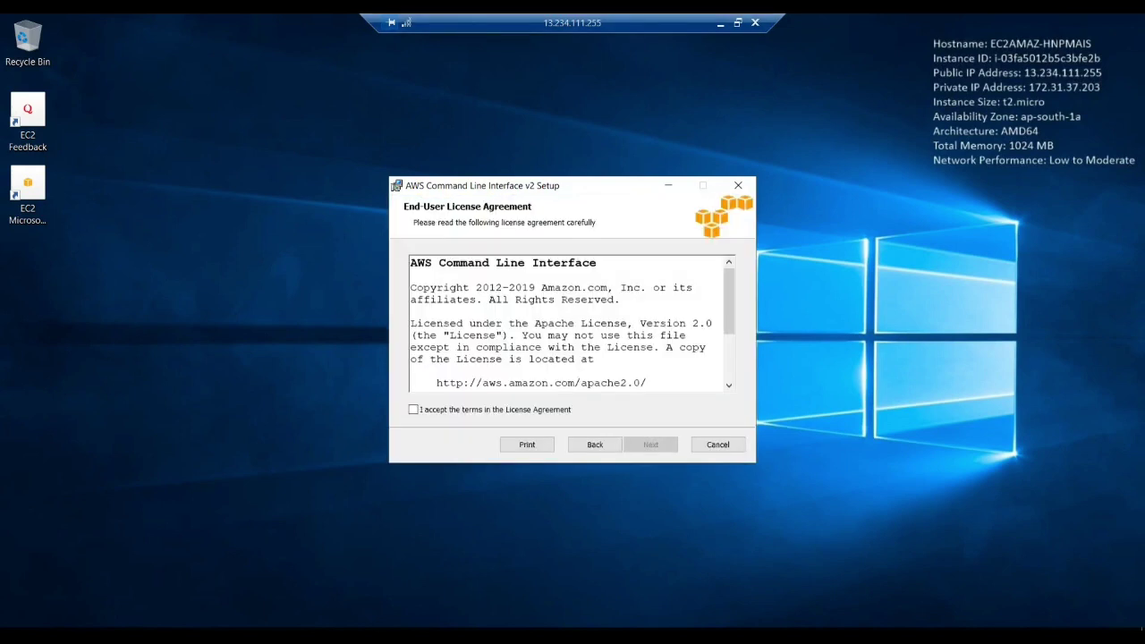
left_click(413, 408)
key("Return")
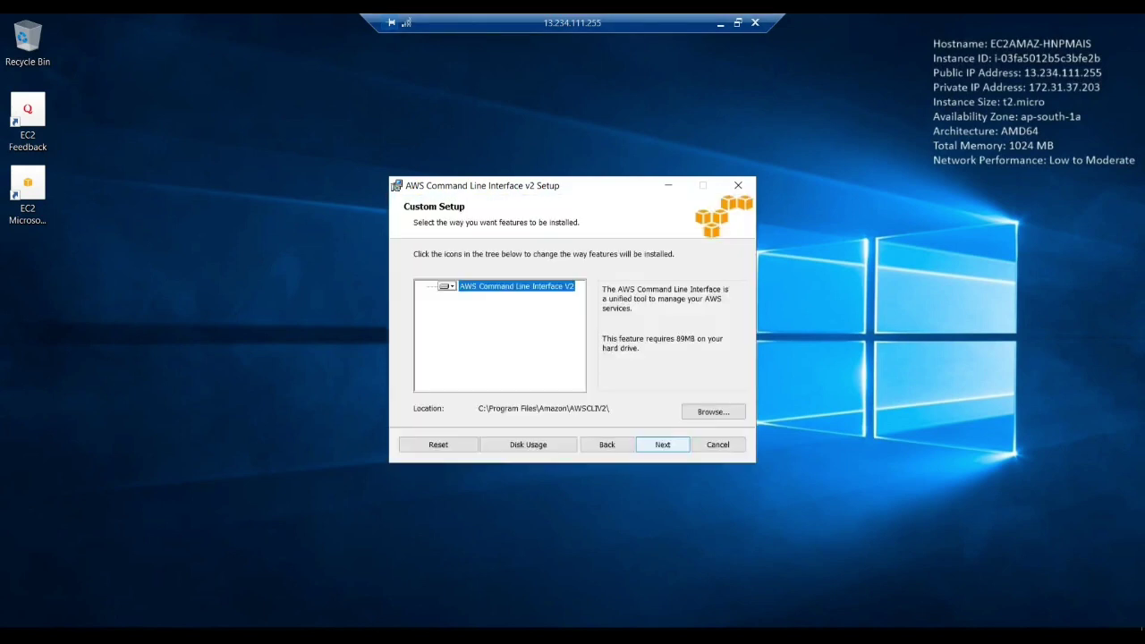
key("Return")
key("Return")
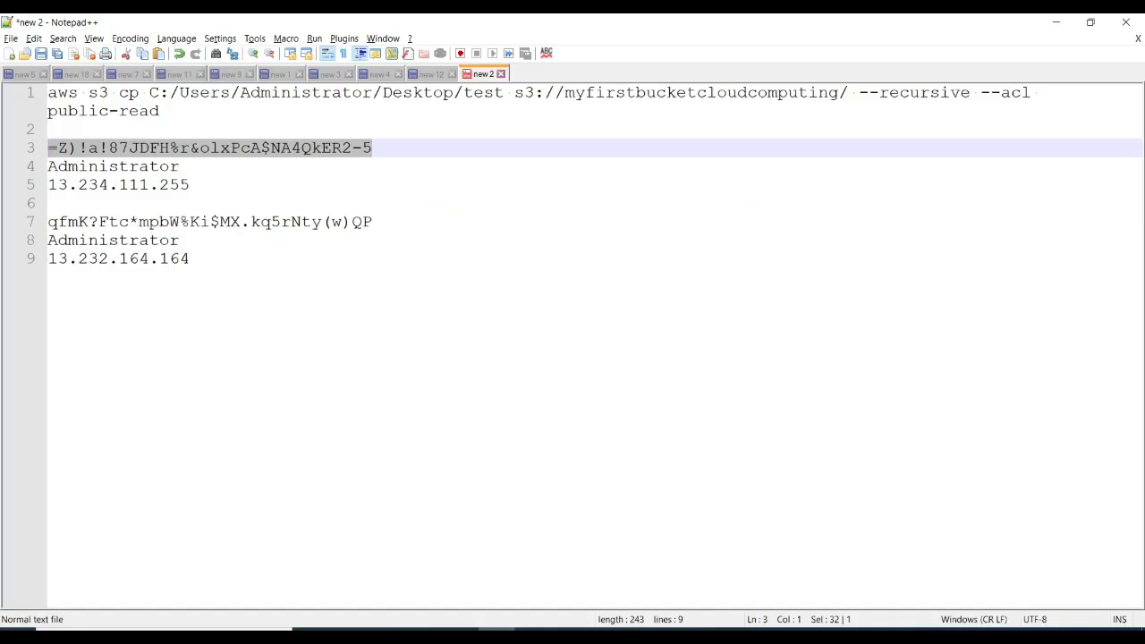
- Connect by Remote Desktop to 13.232.164.164, taken from line 9 of the notes, with the saved credentials and accept its certificate
left_click_drag(189, 258, 48, 258)
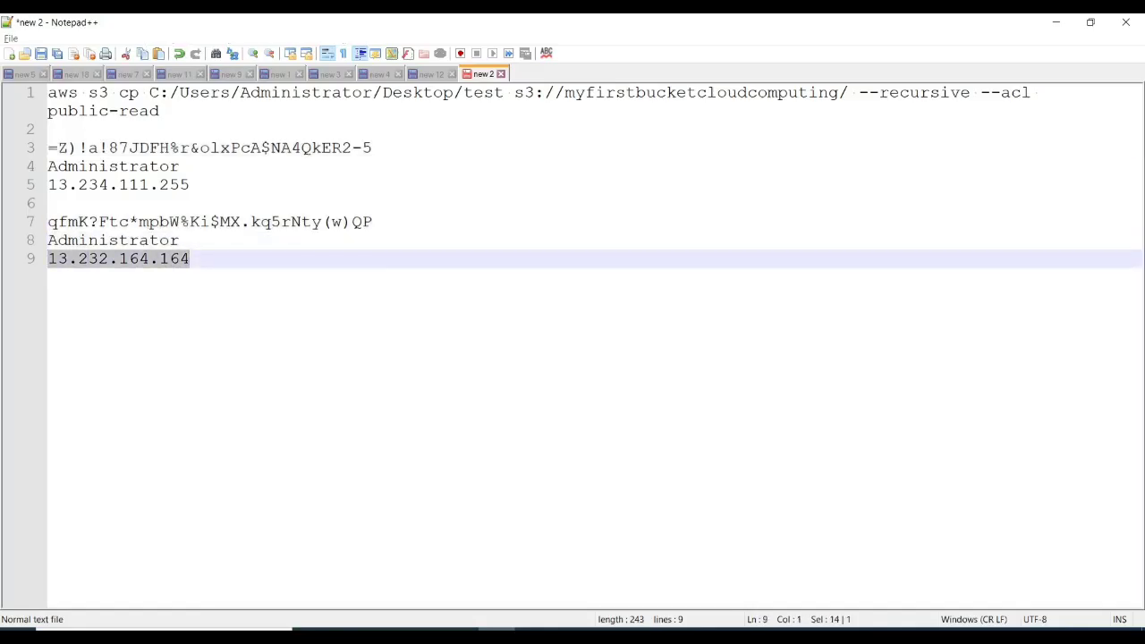
key("super+r")
key("Return")
key("ctrl+v")
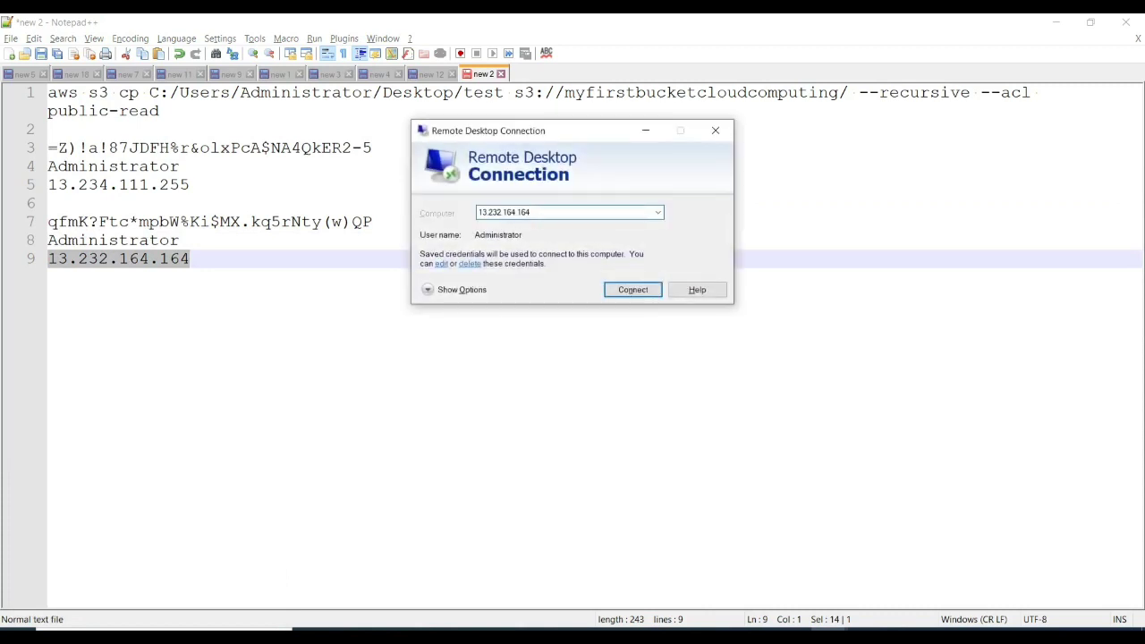
key("Return")
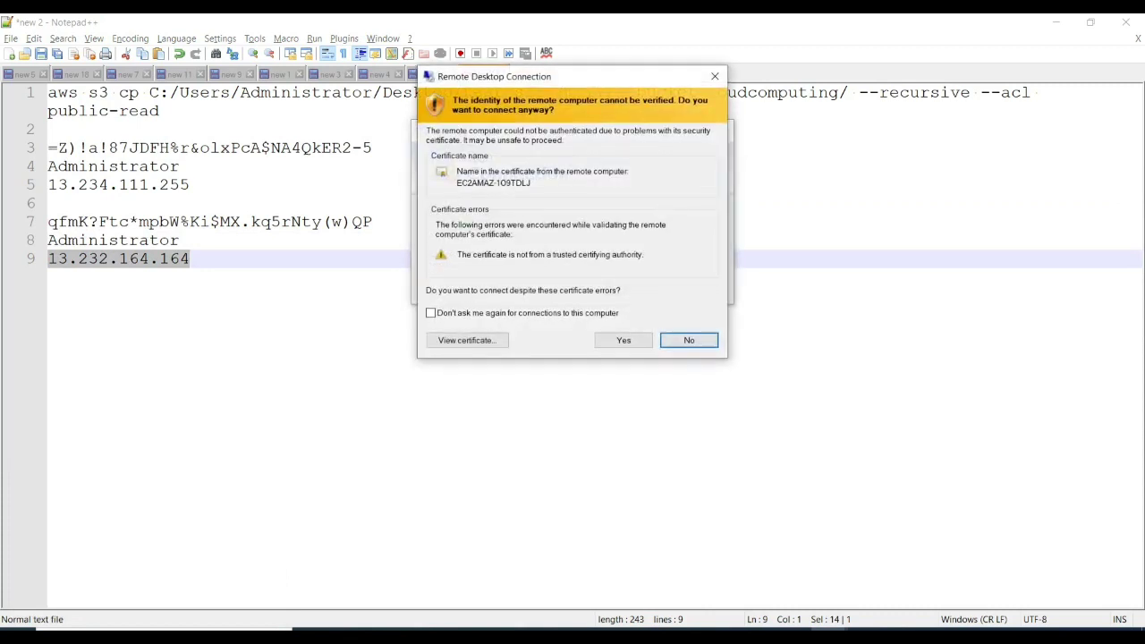
key("Left")
key("Return")
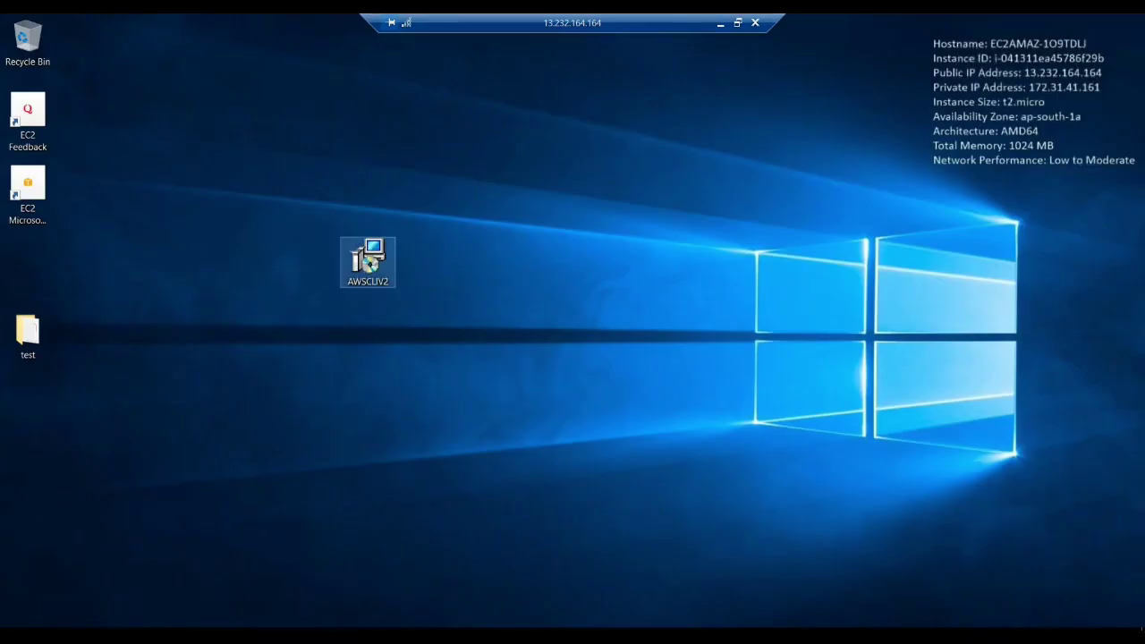
- Install AWS CLI v2 from the AWSCLIV2 installer on 13.232.164.164 with the license accepted and default setup, and finish the wizard
double_click(367, 262)
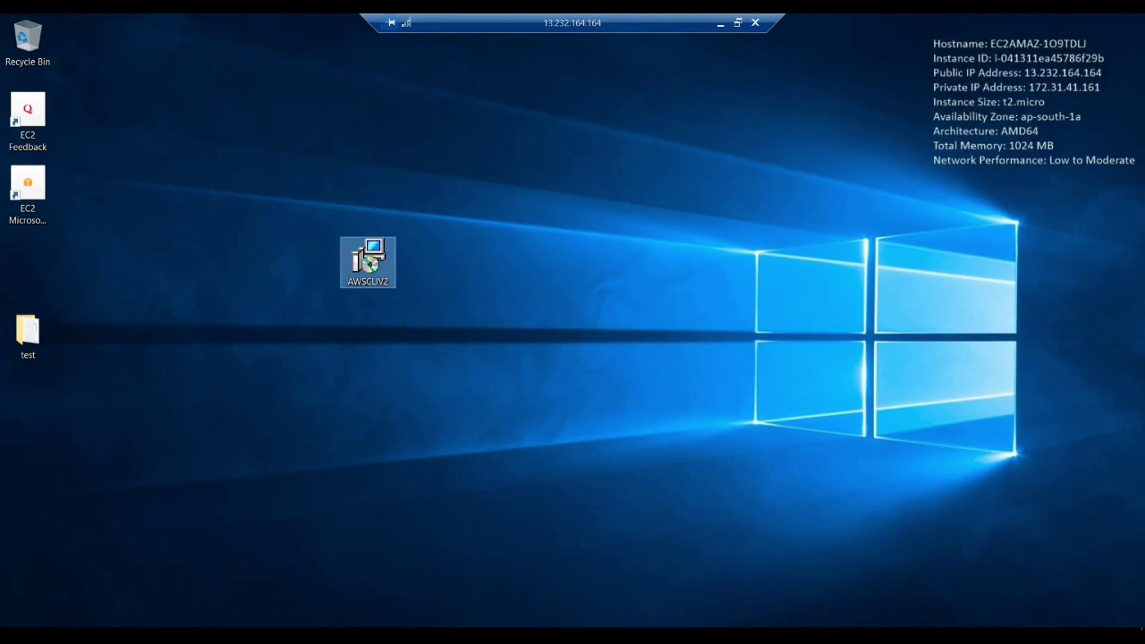
key("Return")
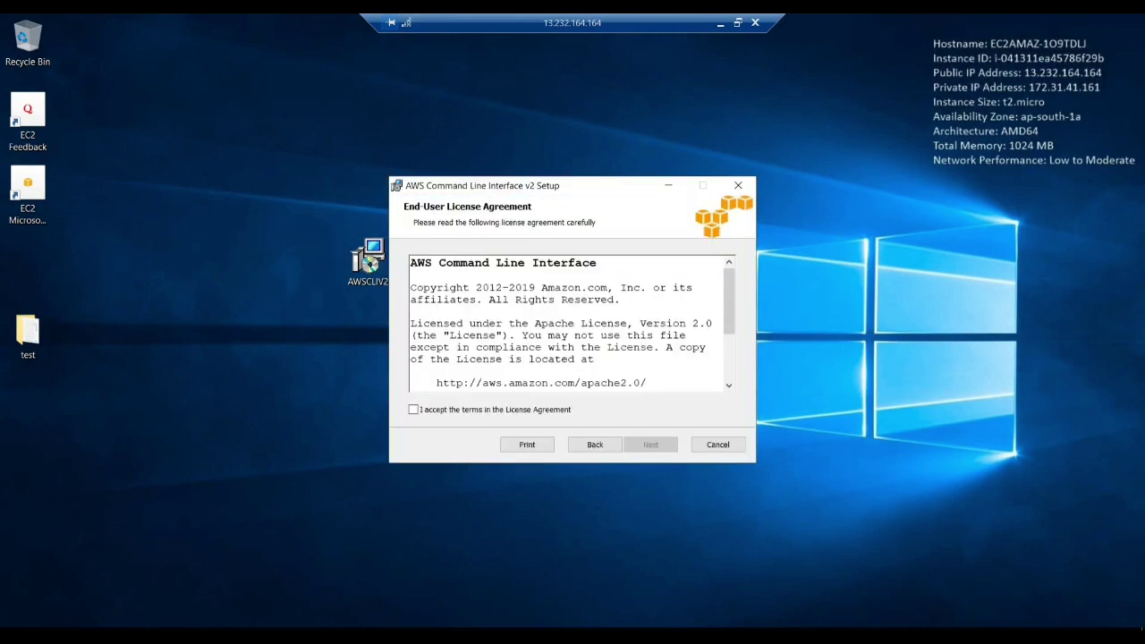
key("alt+a")
key("Return")
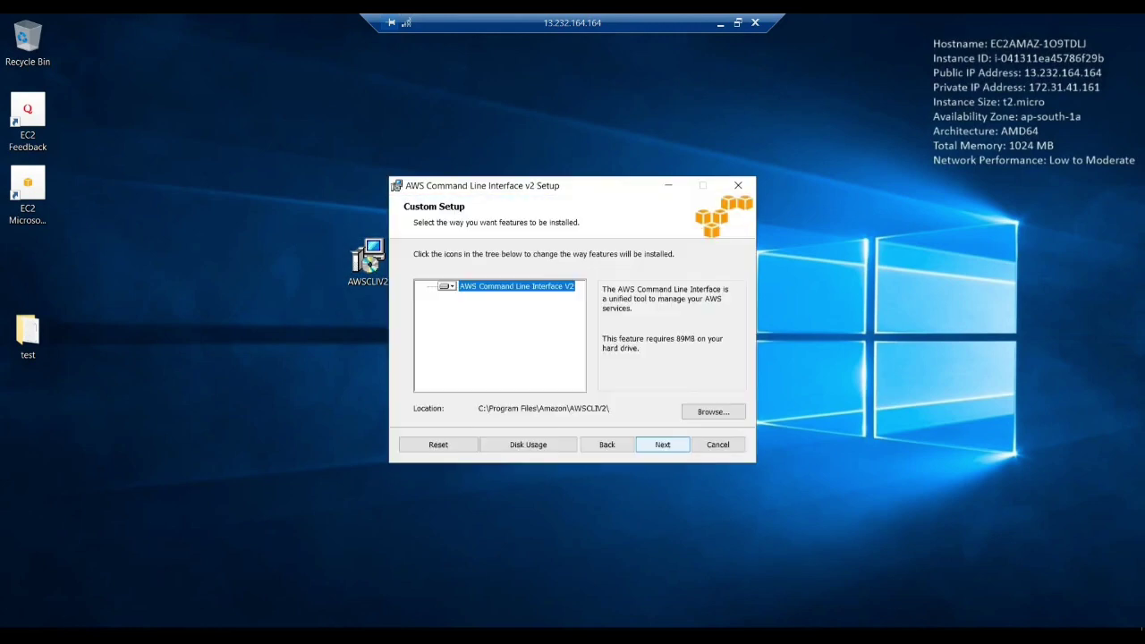
key("Return")
key("Return")
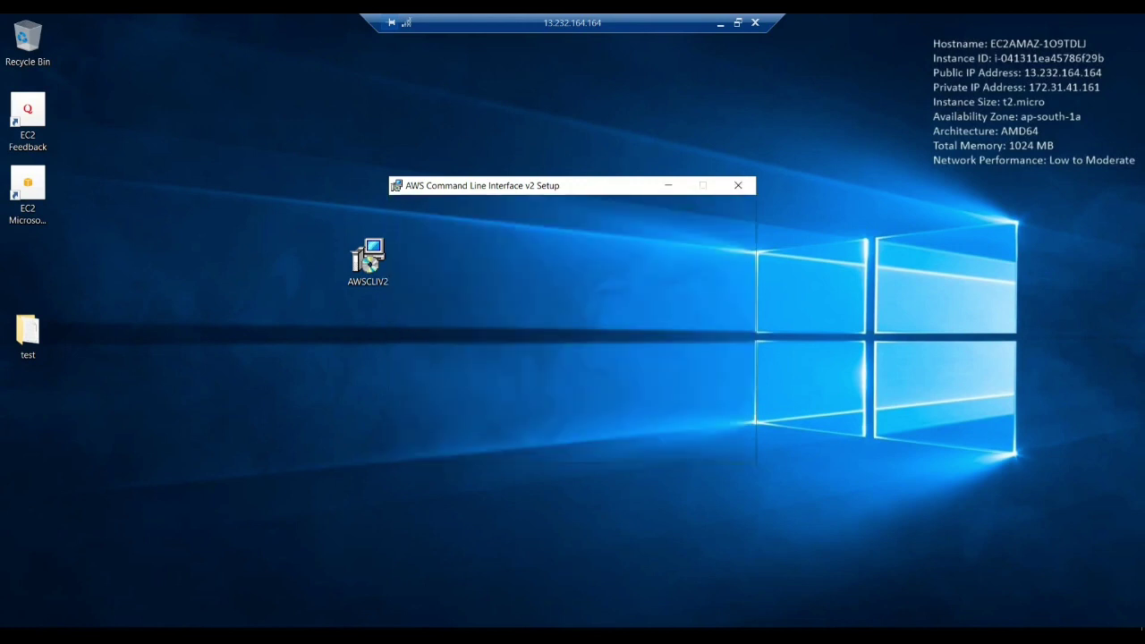
key("Return")
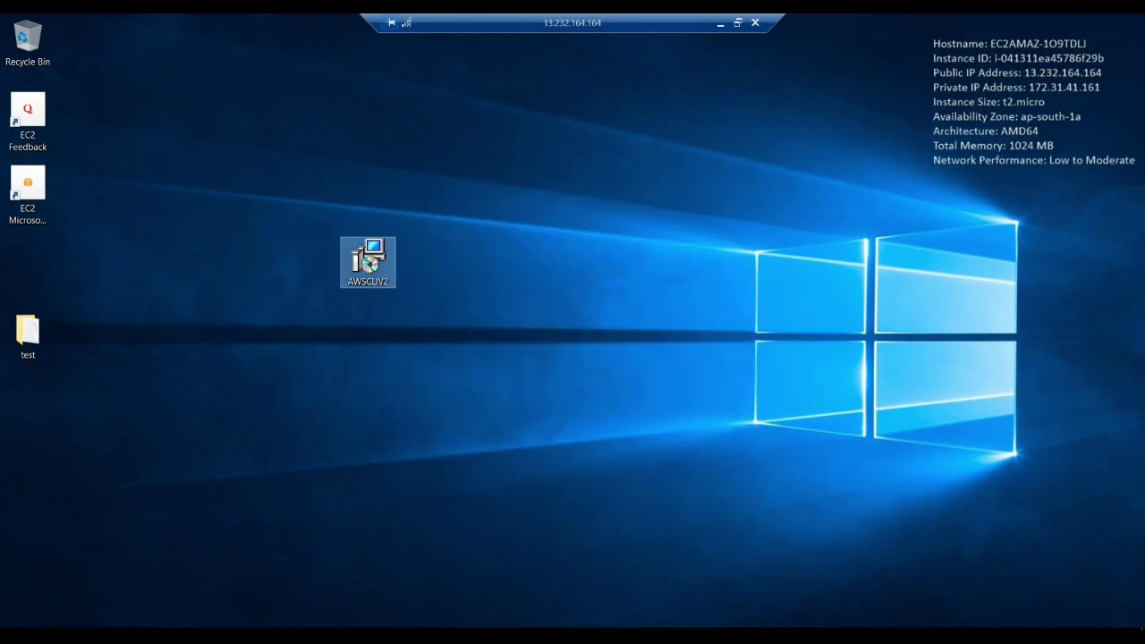
- Open a Command Prompt on the 13.232.164.164 instance by running cmd
left_click(17, 629)
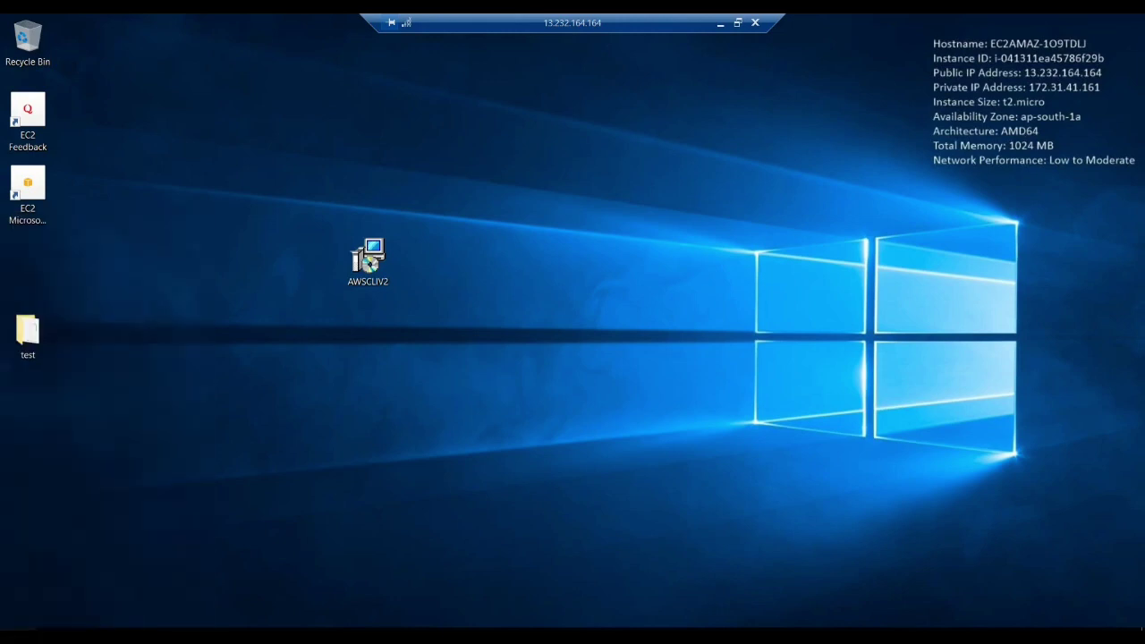
key("super")
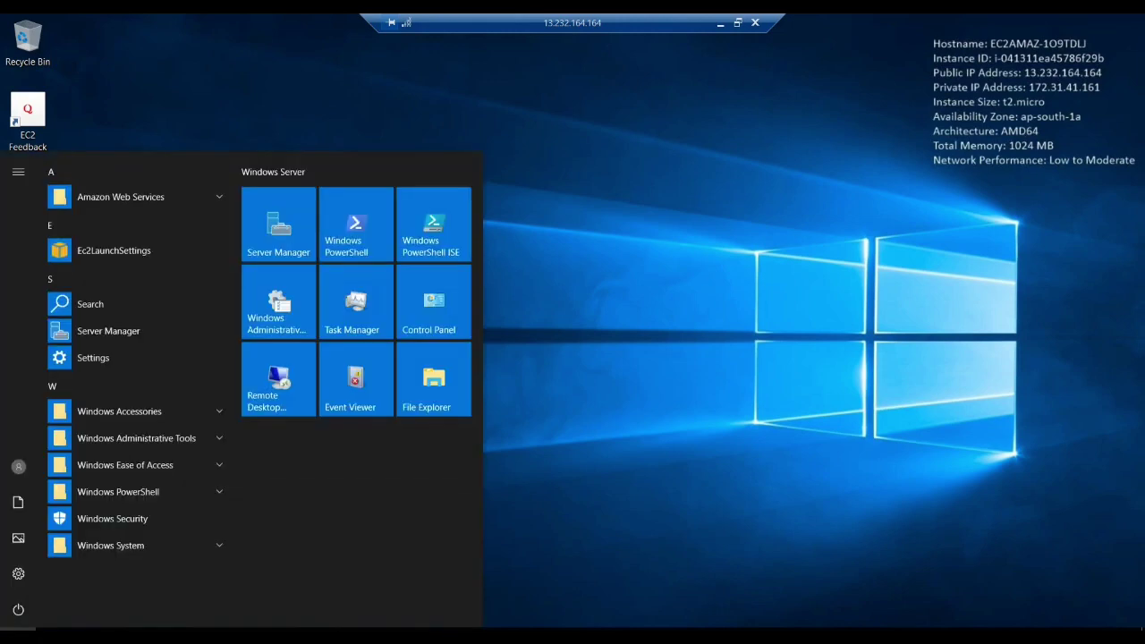
key("super+r")
type("cmd")
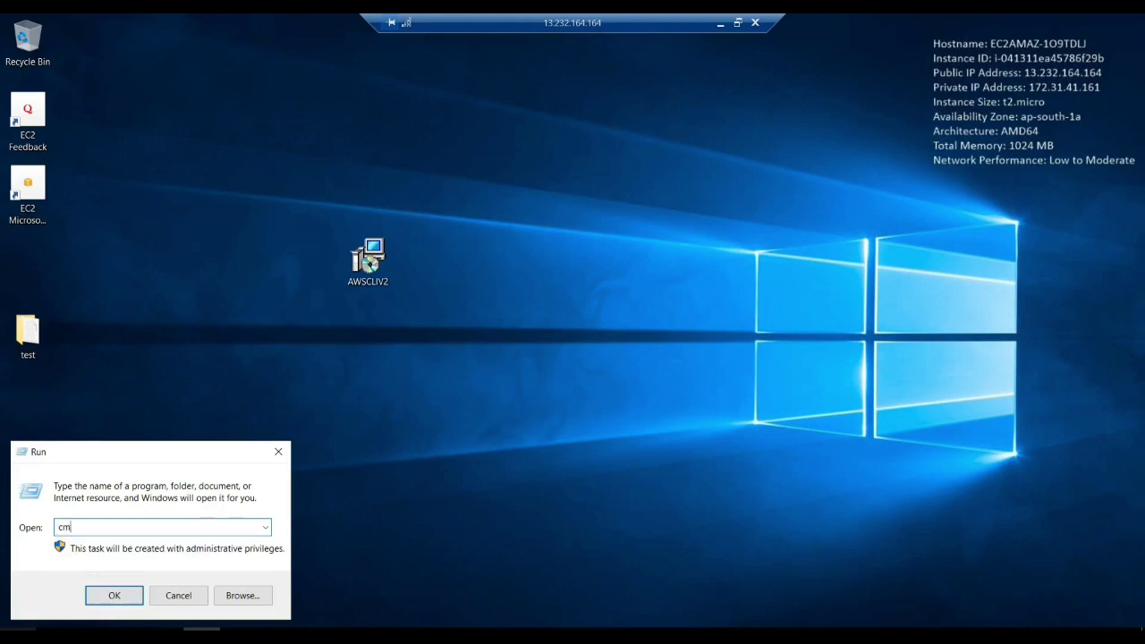
key("Return")
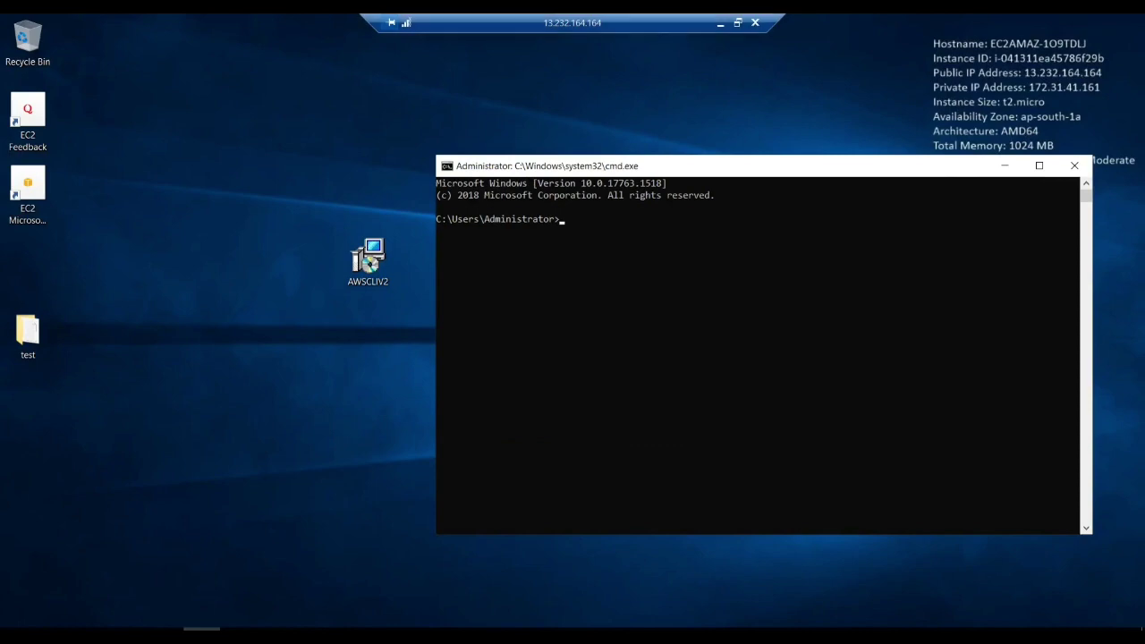
- Switch to the 13.234.111.255 remote session, finish the AWS CLI v2 setup wizard and open a Command Prompt by running cmd
left_click(720, 22)
mouse_move(828, 629)
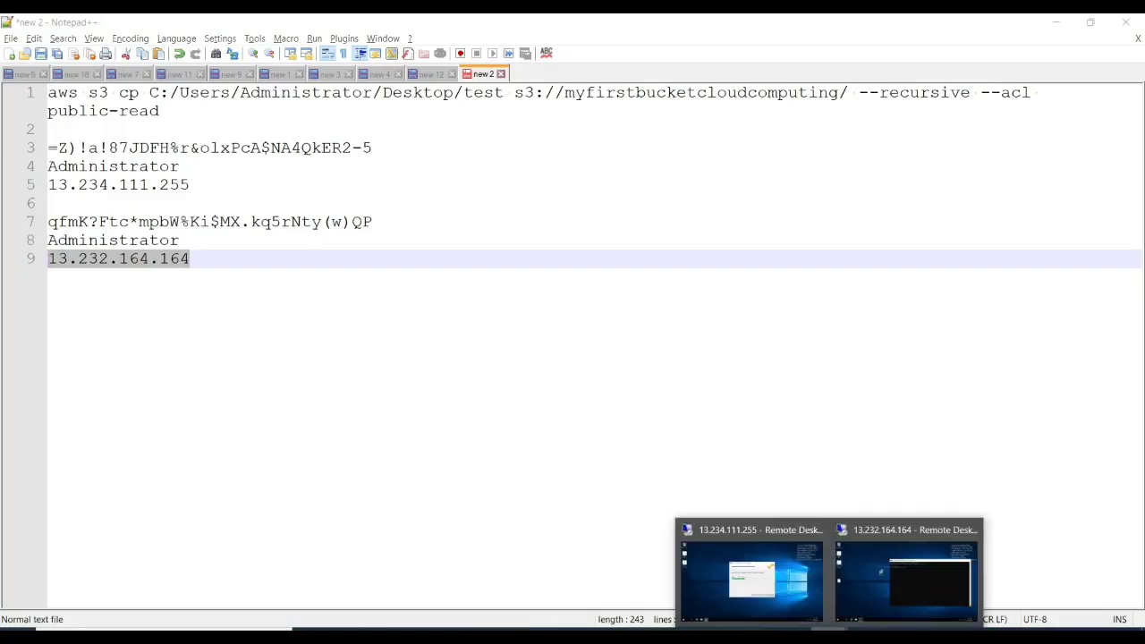
left_click(749, 577)
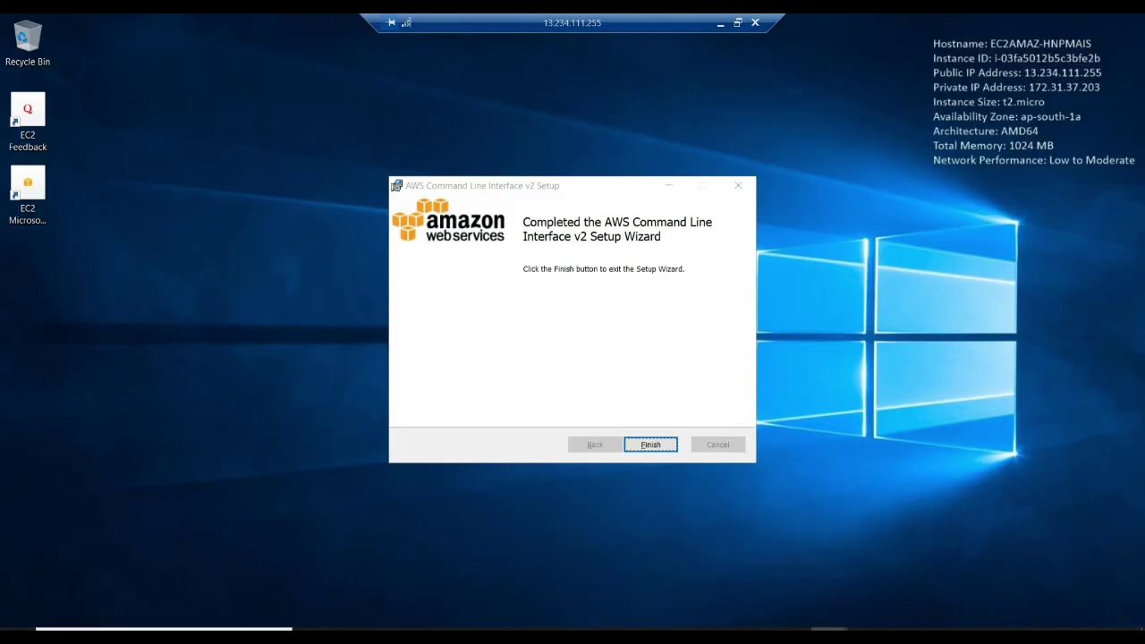
key("Return")
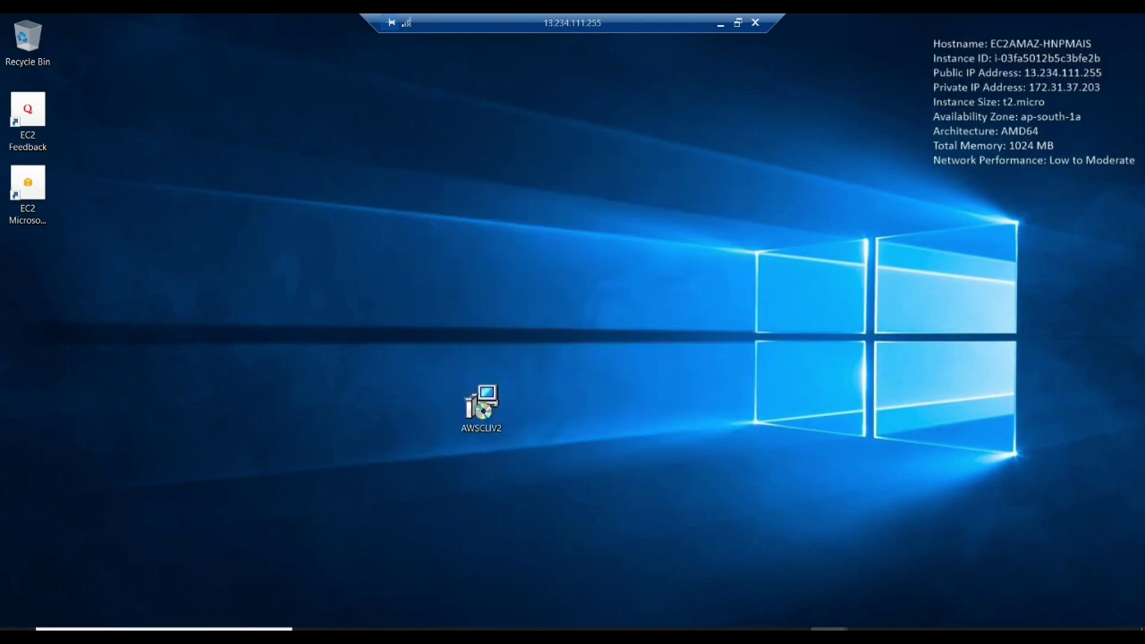
left_click(11, 627)
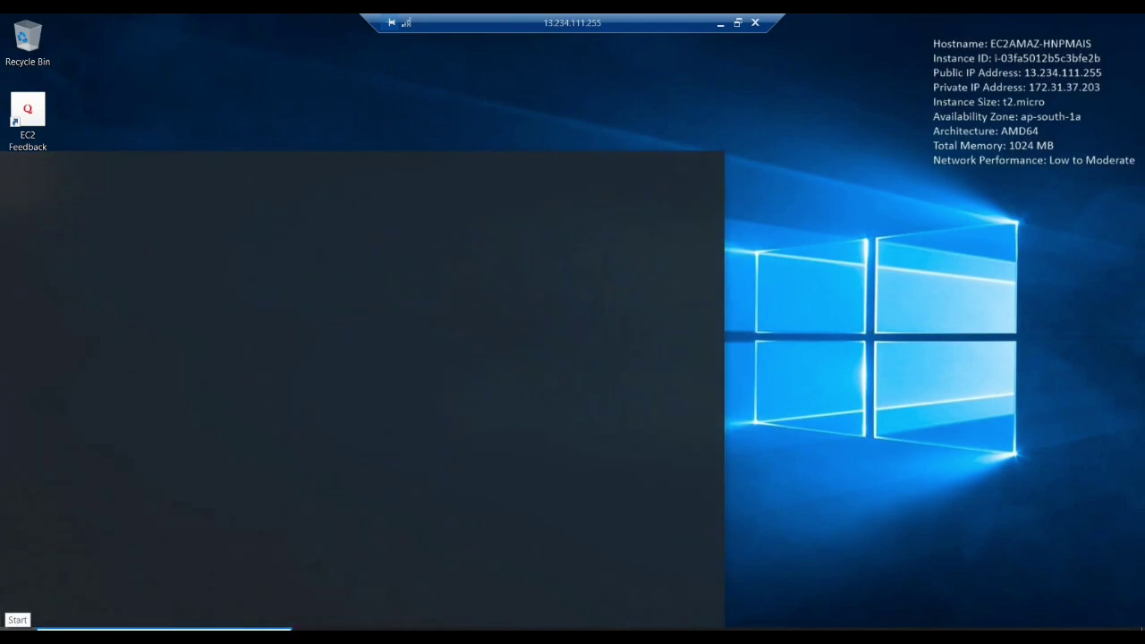
type("cmd")
key("Return")
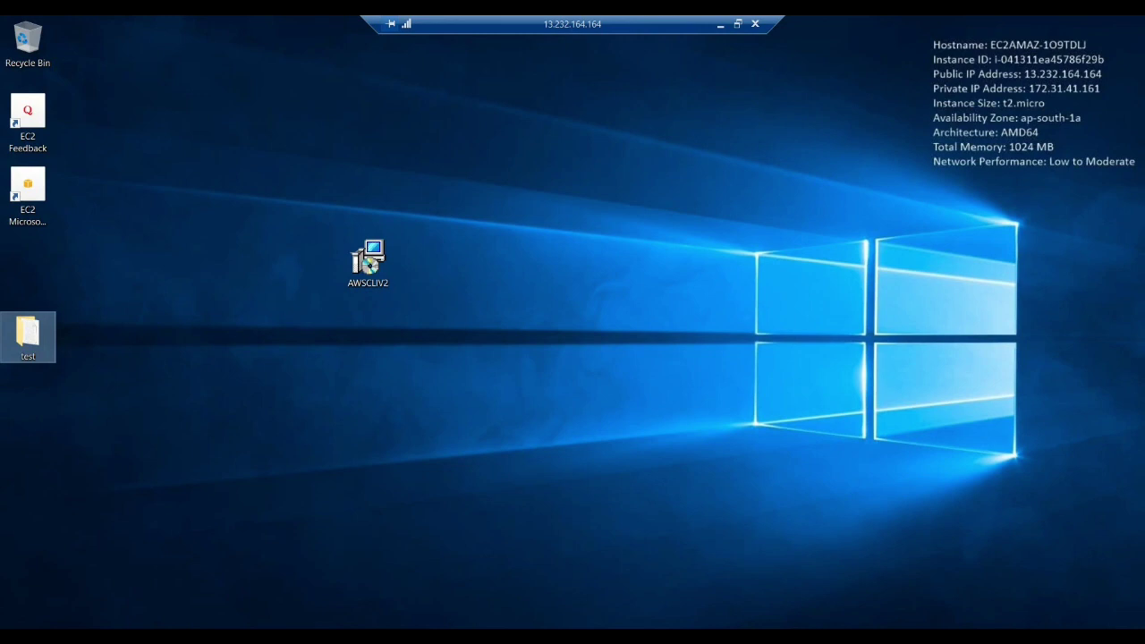
- Open a Command Prompt as administrator on 13.232.164.164 and move its window clear of the desktop icons
right_click(14, 631)
left_click(14, 632)
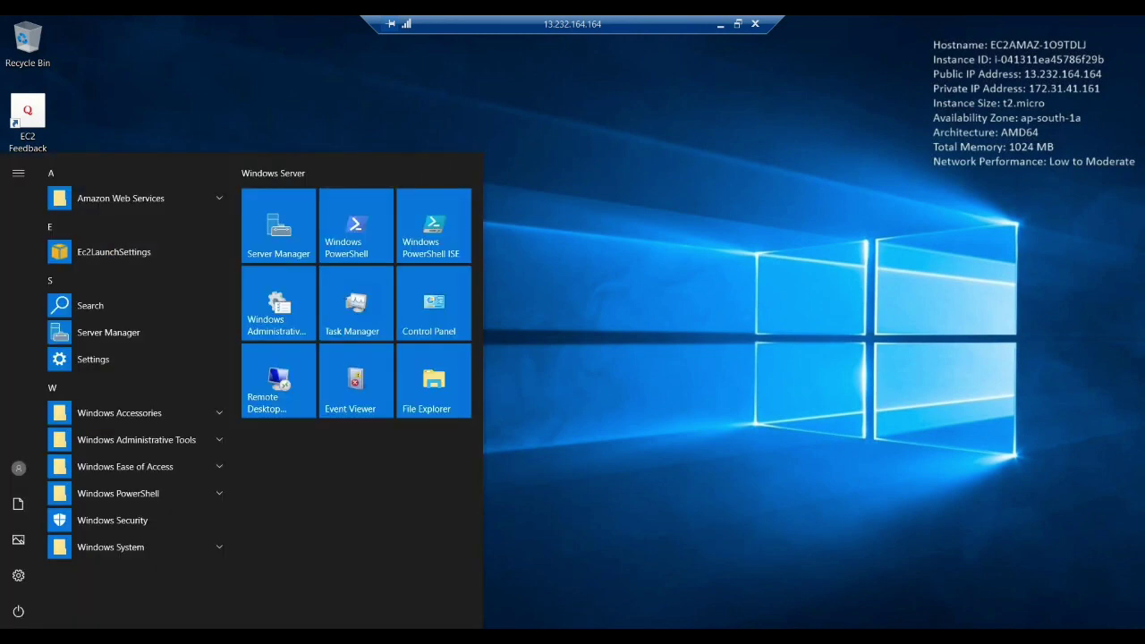
type("cmd")
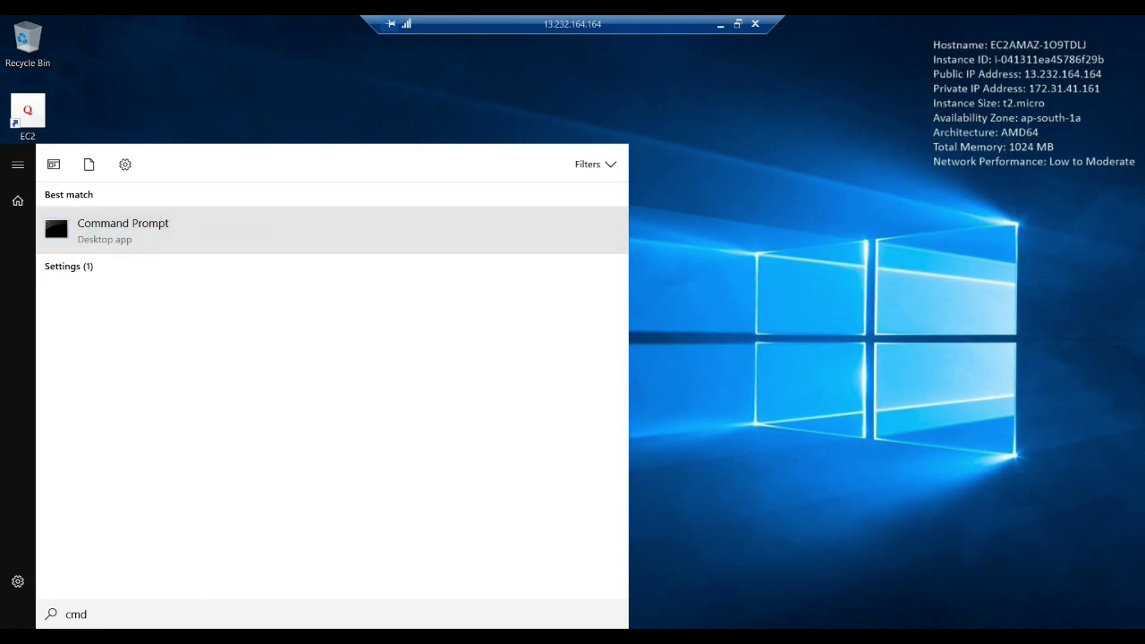
right_click(148, 236)
left_click(193, 253)
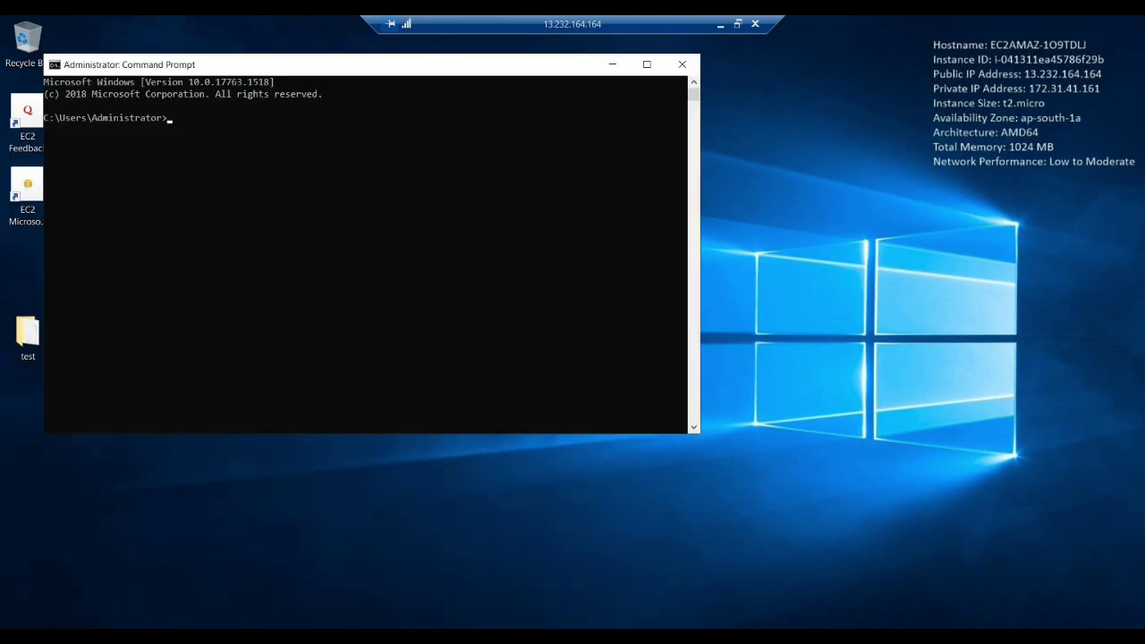
left_click_drag(358, 64, 724, 136)
- Browse in File Explorer to the AWSCLIV2 folder under Program Files\Amazon on drive C and copy its full path
double_click(27, 335)
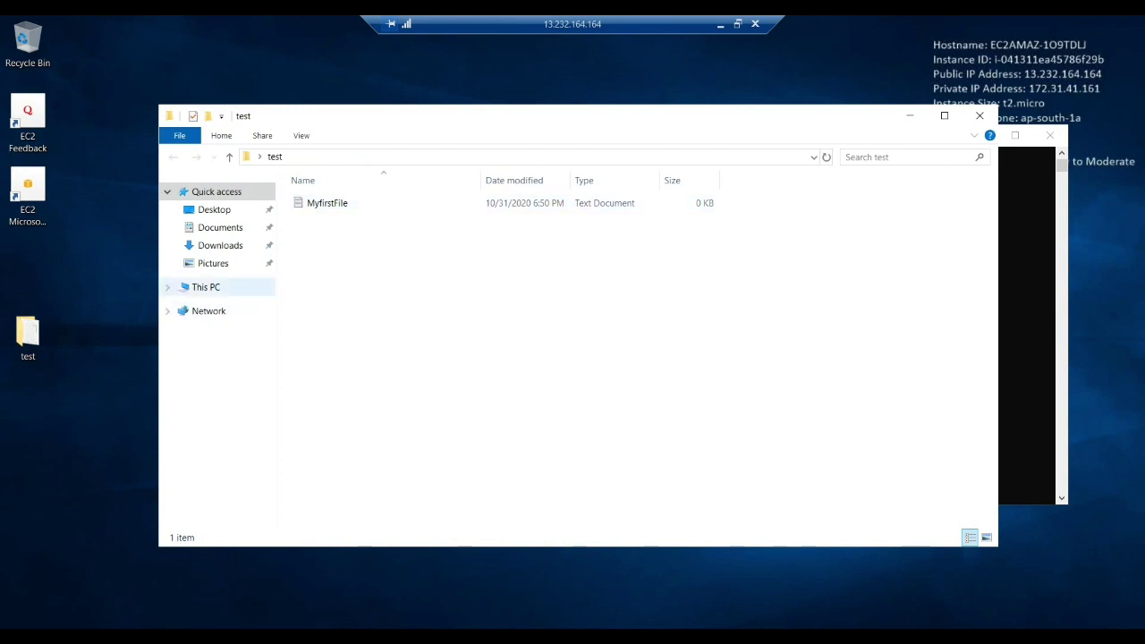
left_click(206, 286)
double_click(384, 345)
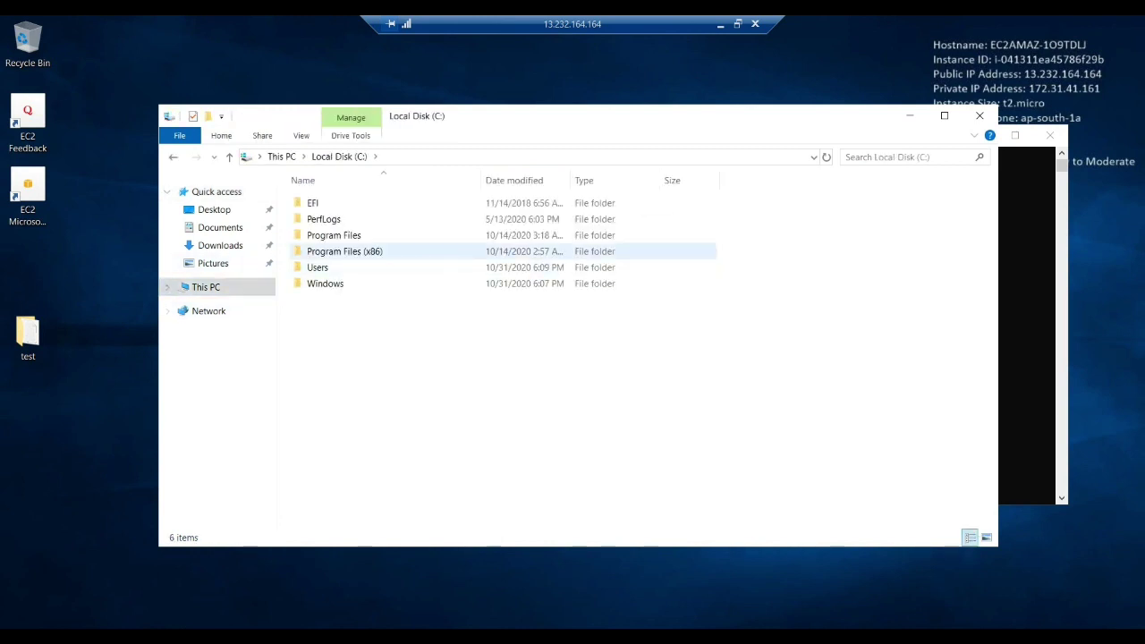
double_click(334, 235)
double_click(328, 203)
left_click(327, 203)
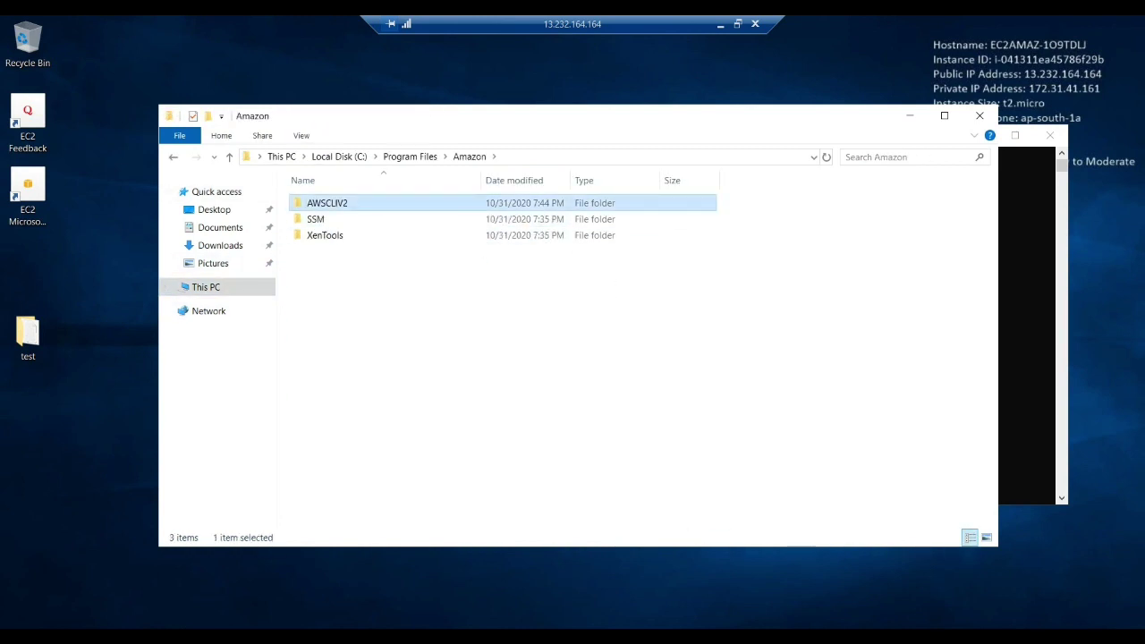
double_click(328, 203)
left_click(626, 156)
key("ctrl+c")
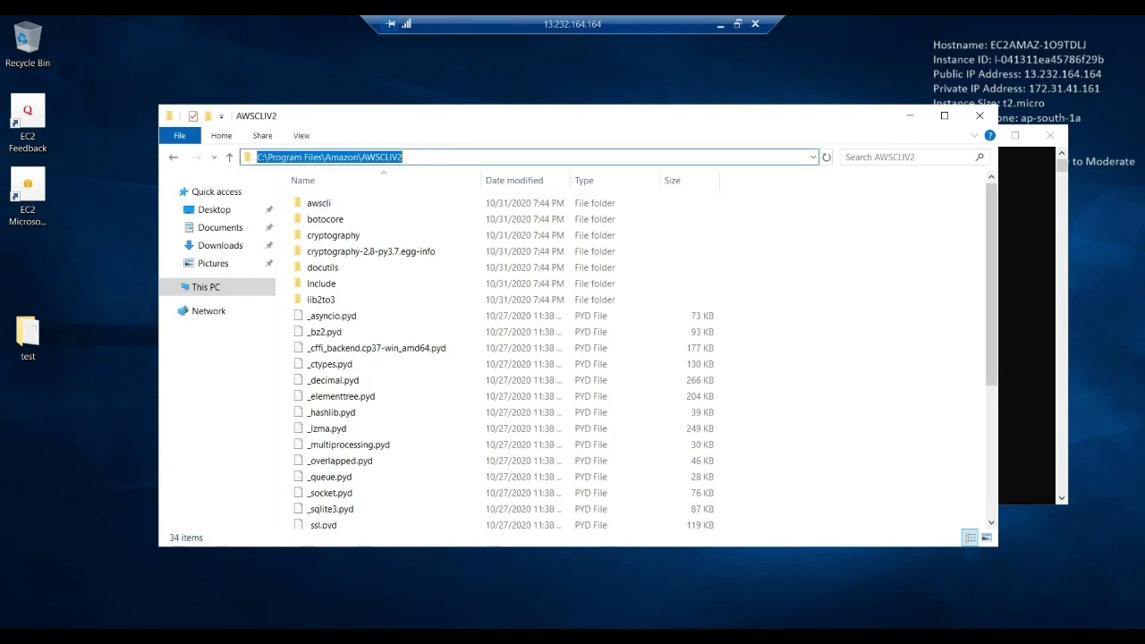
- Change the Command Prompt's directory to C:\Program Files\Amazon\AWSCLIV2 using the copied path
key("alt+Tab")
type("cs")
key("BackSpace")
type("d")
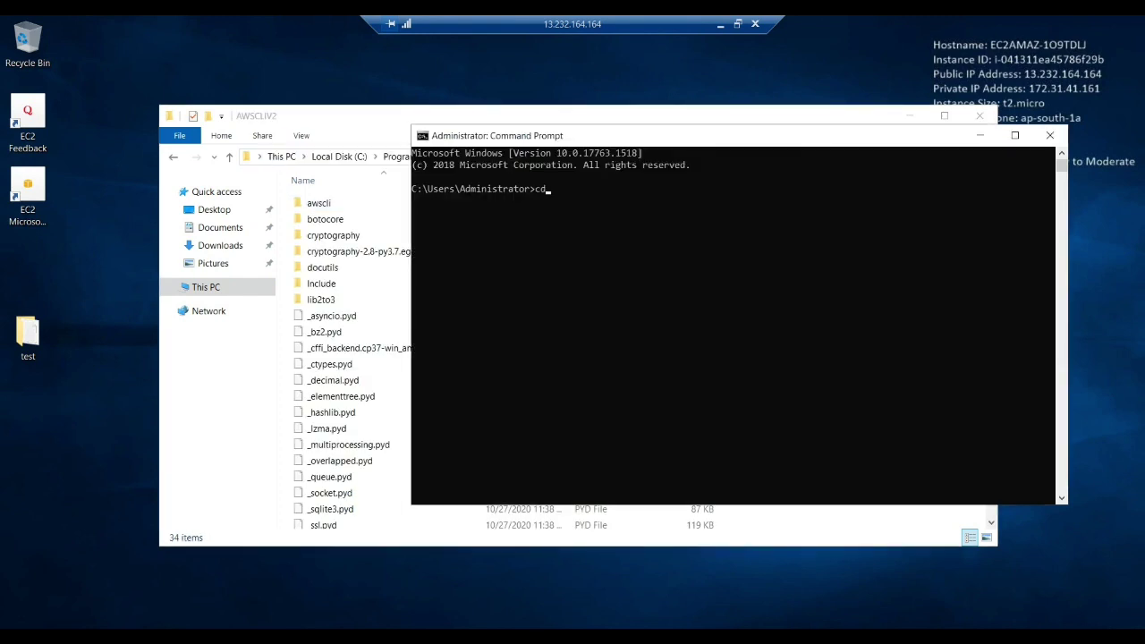
key("ctrl+v")
key("Return")
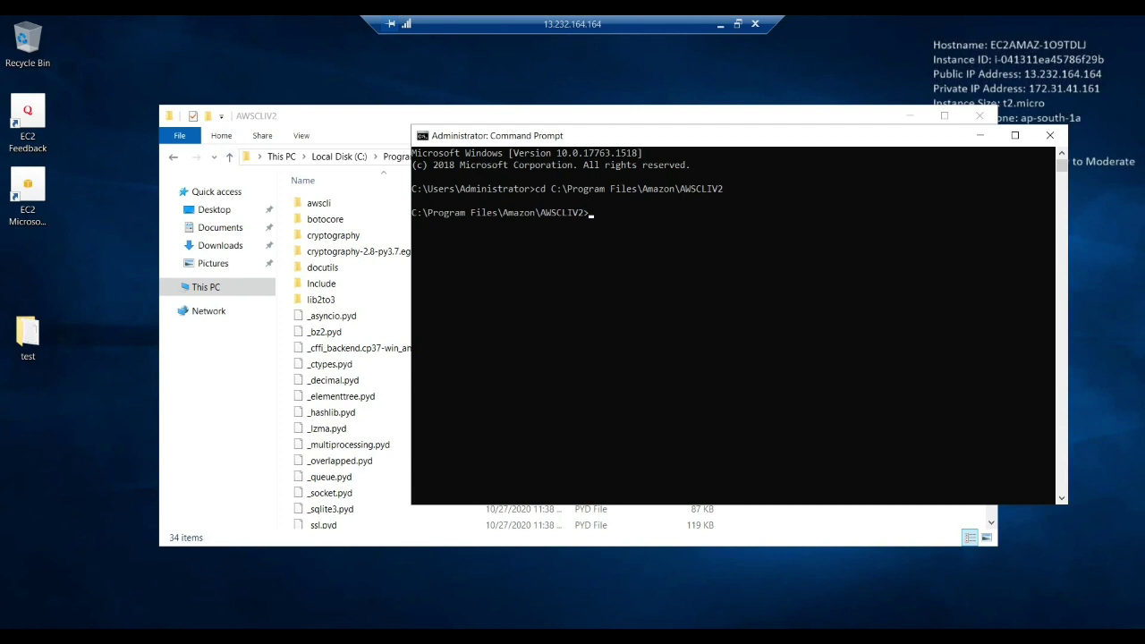
- Run aws configure and leave the access key ID, secret access key, default region and output format blank
key("alt+Tab")
key("alt+Tab")
type("aws configure")
key("Return")
key("Return")
key("Return")
key("Return")
key("Return")
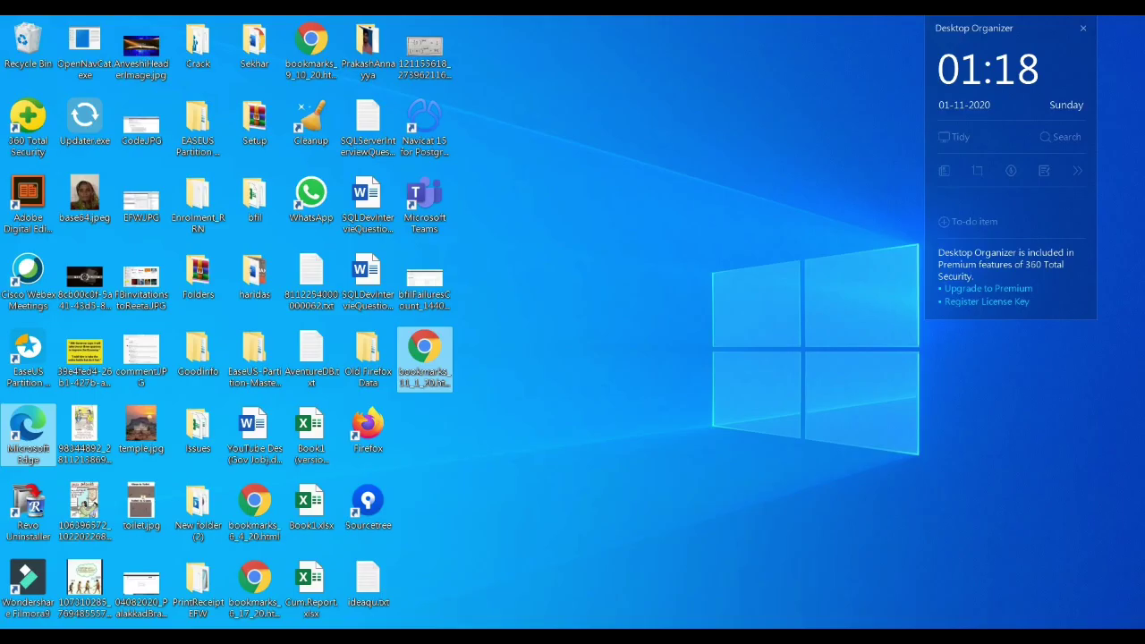
- Copy the aws s3 cp command from line 1 of the "new 2" notes and paste it into the Command Prompt on 13.232.164.164
left_click(498, 629)
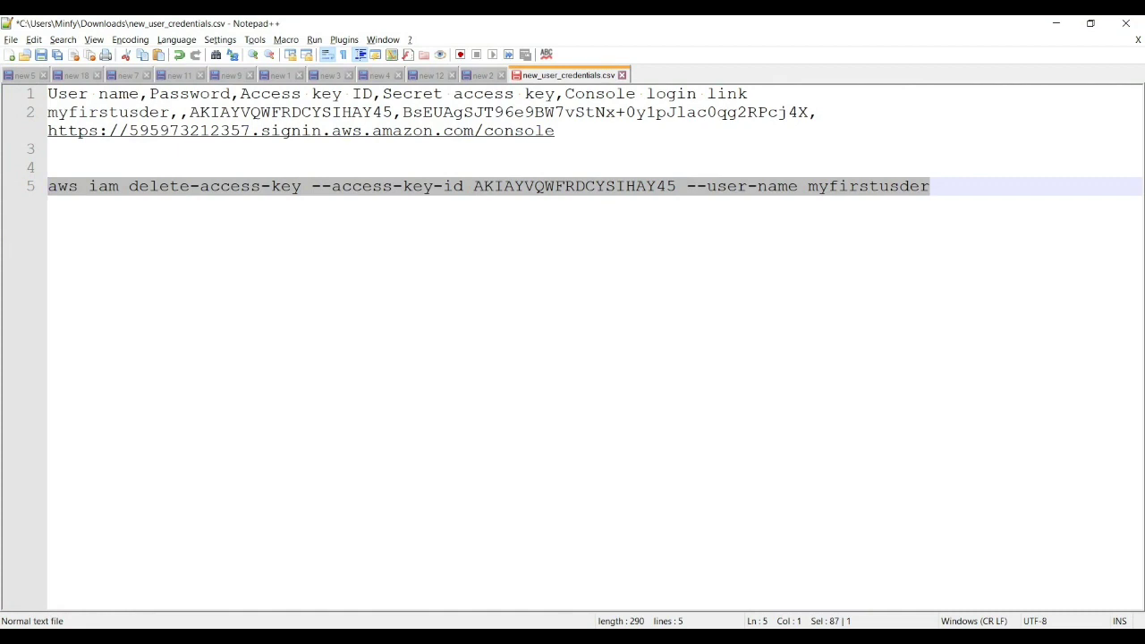
left_click(501, 75)
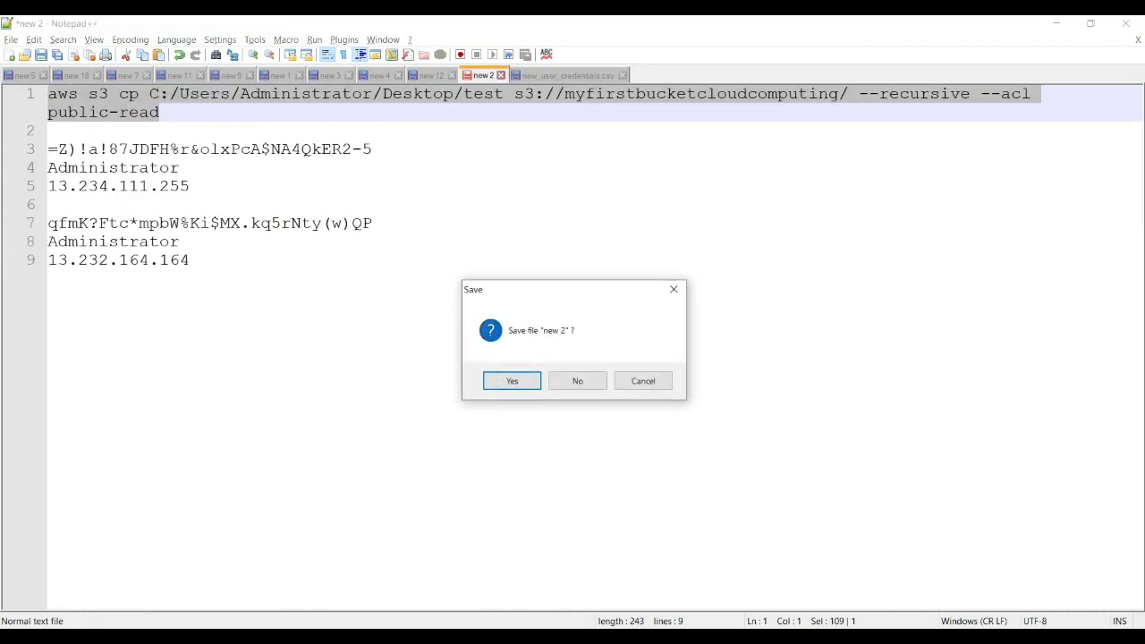
key("Escape")
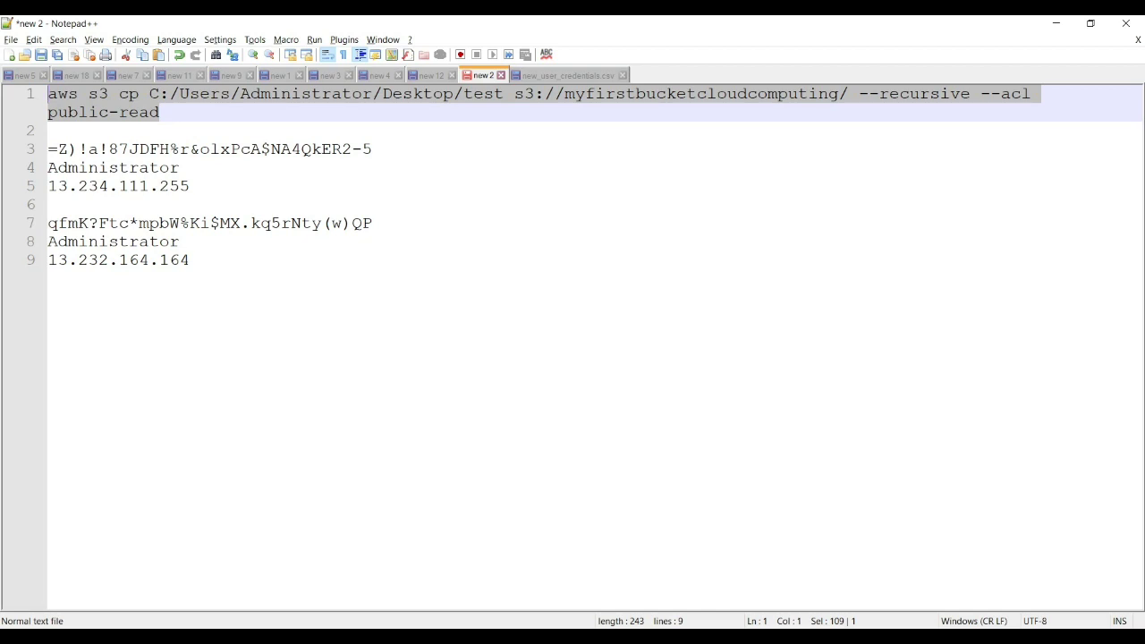
right_click(118, 94)
left_click(143, 117)
mouse_move(792, 637)
left_click(873, 572)
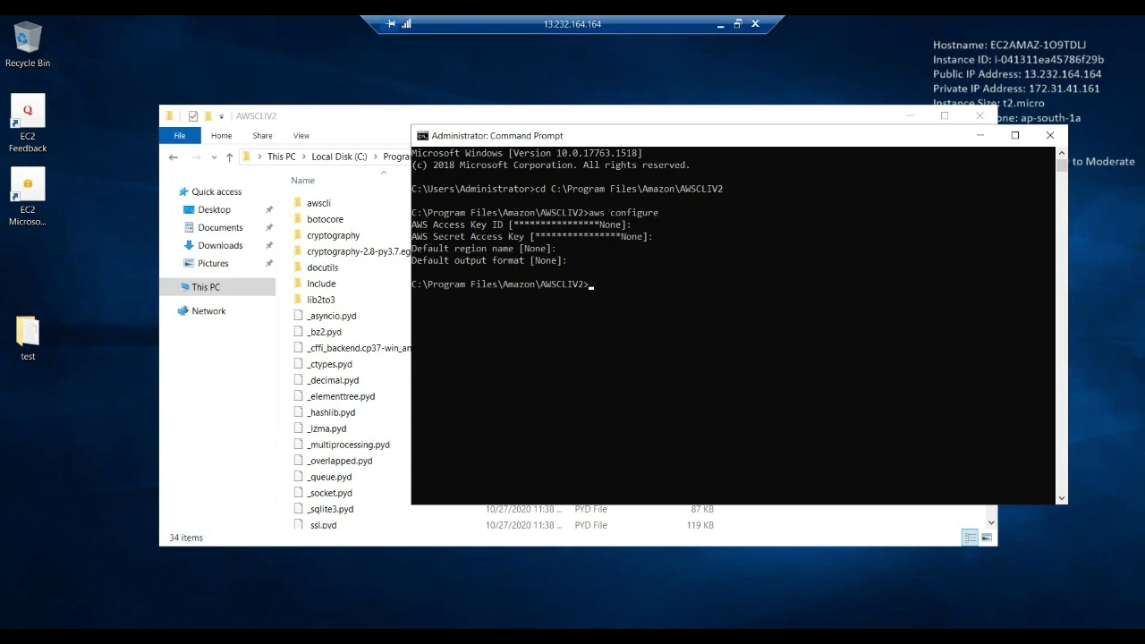
key("ctrl+v")
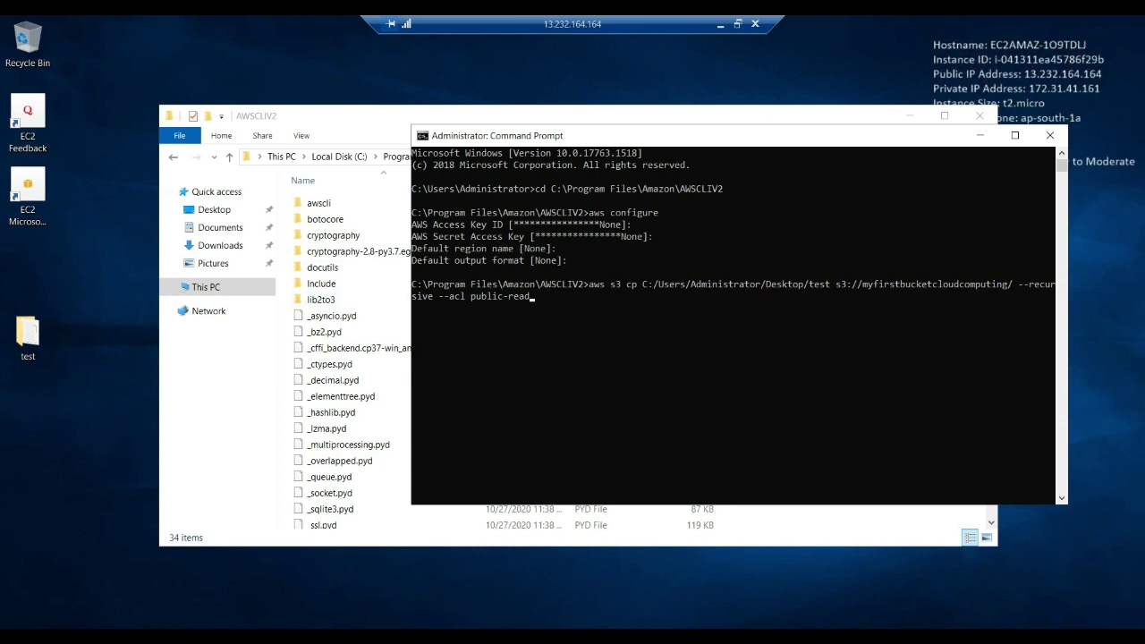
- Check the contents of the desktop test folder, and try to upload it to s3://myfirstbucketcloudcomputing/ with the pasted command
double_click(28, 336)
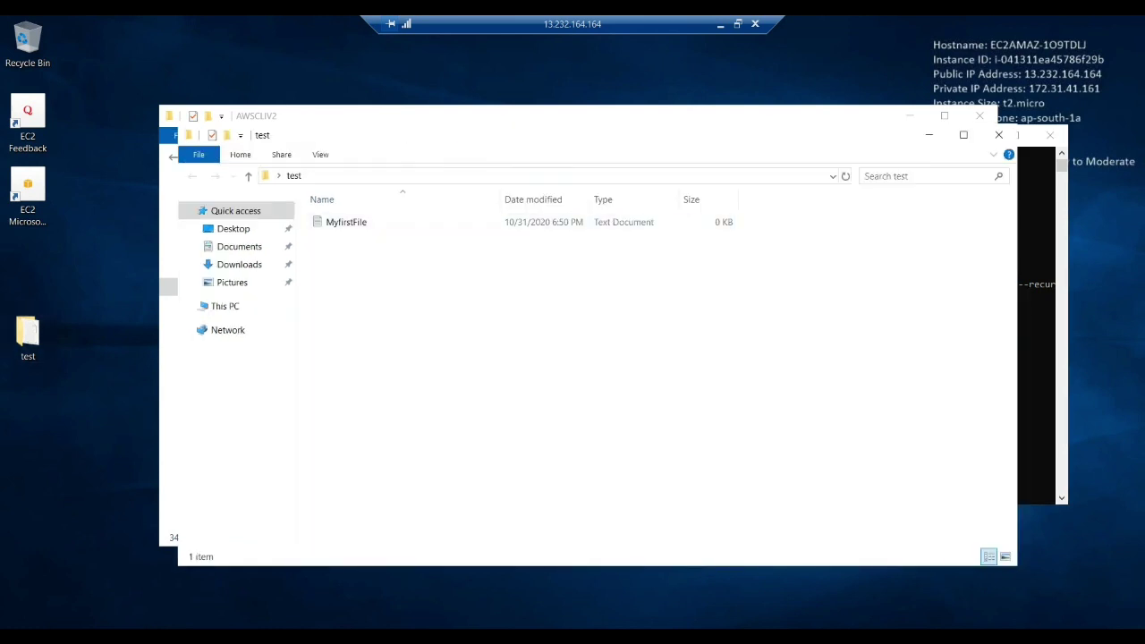
key("alt+Tab")
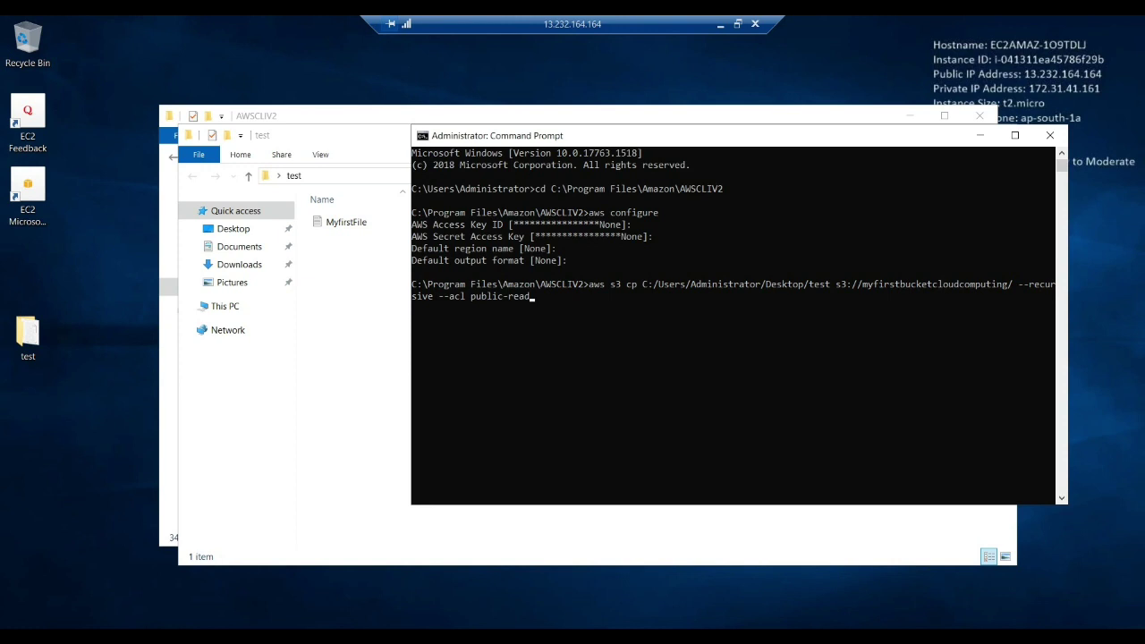
key("Return")
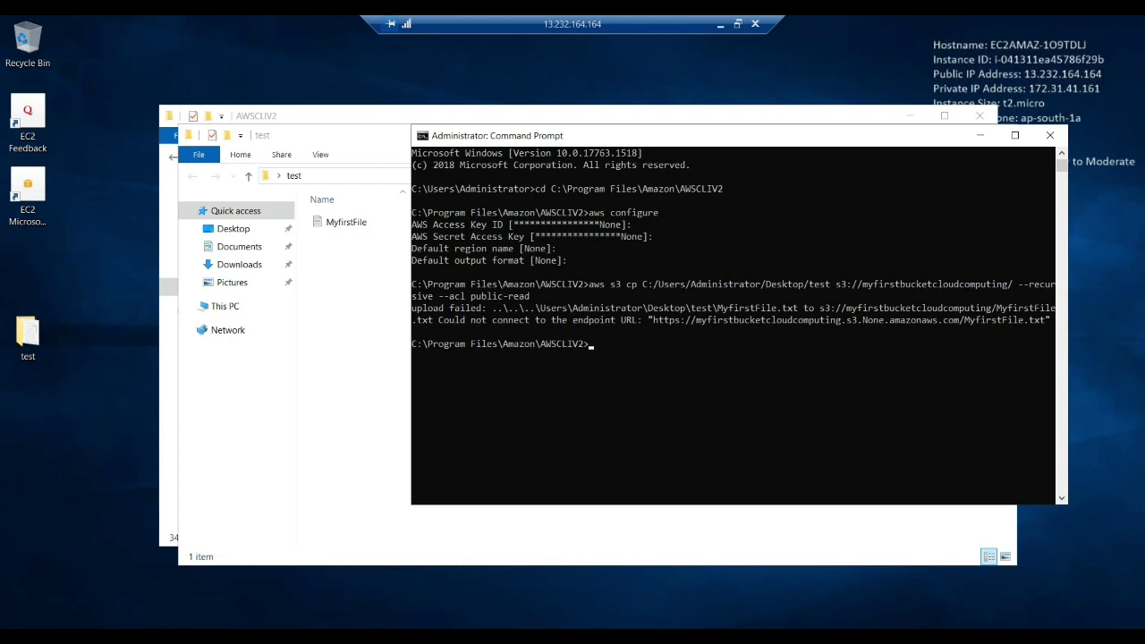
- Run aws configure again and enter the access key ID copied from new_user_credentials.csv
key("Up")
key("Up")
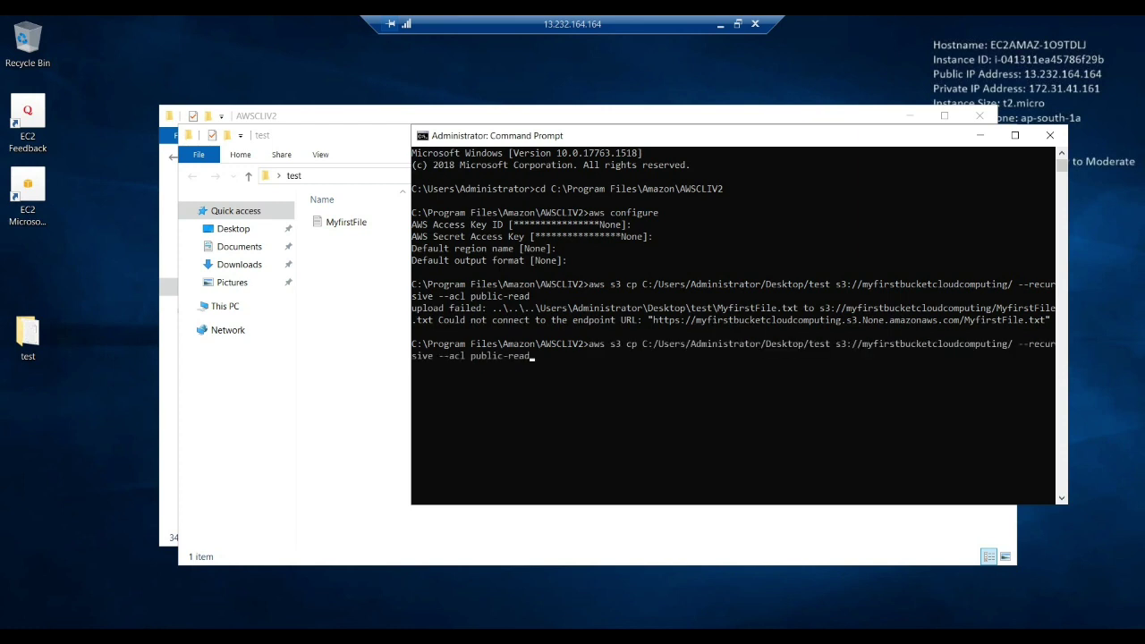
key("Return")
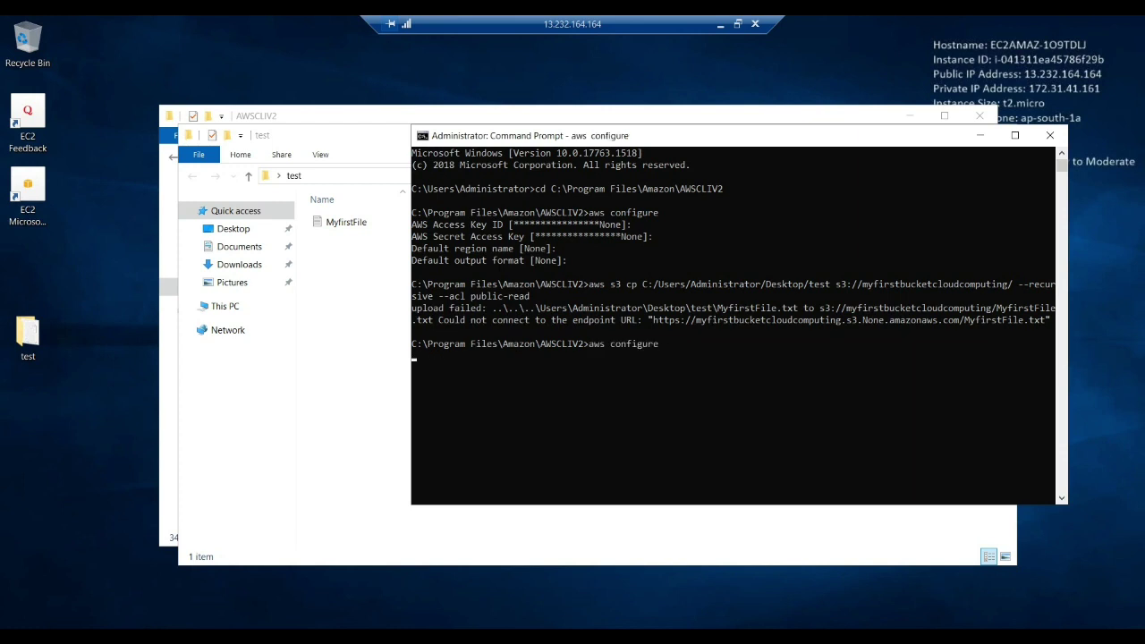
key("alt+Tab")
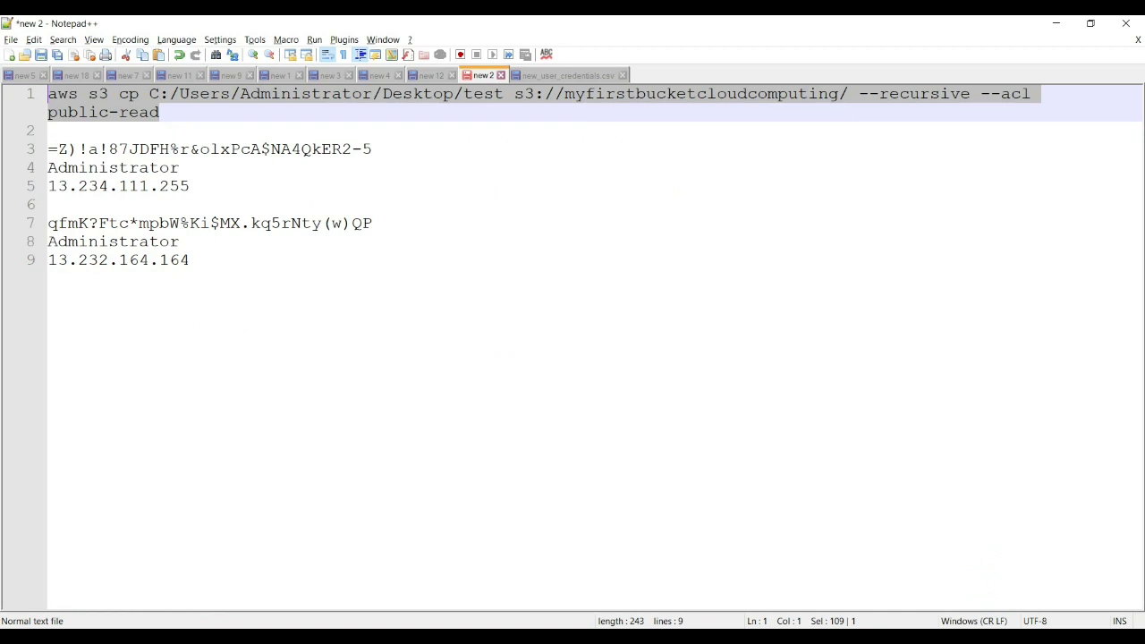
key("ctrl+Tab")
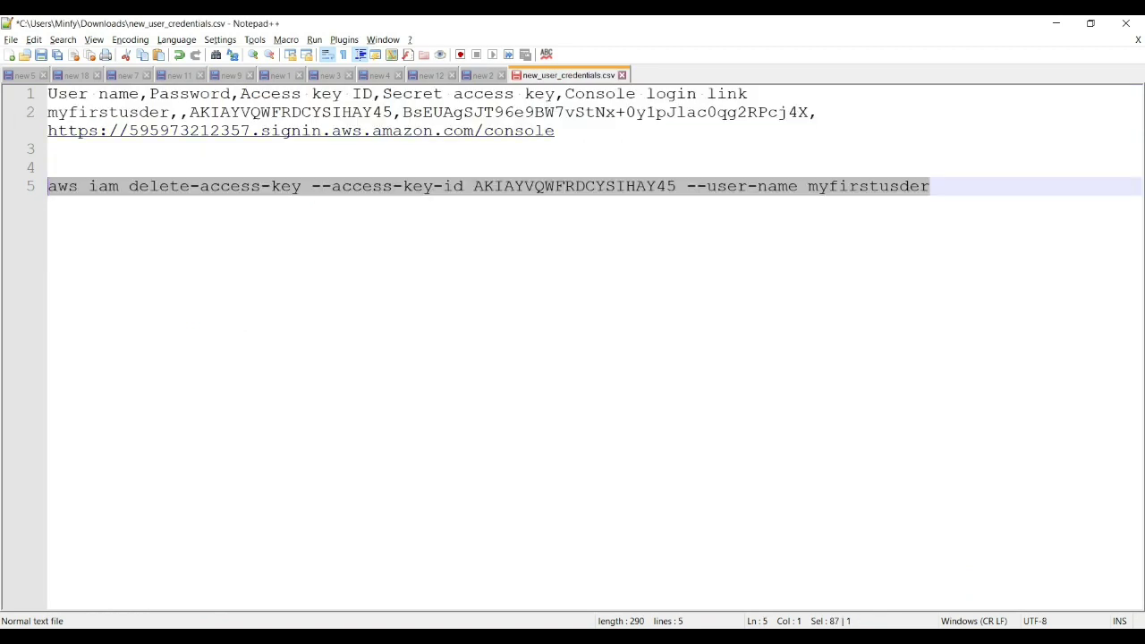
left_click_drag(189, 112, 392, 112)
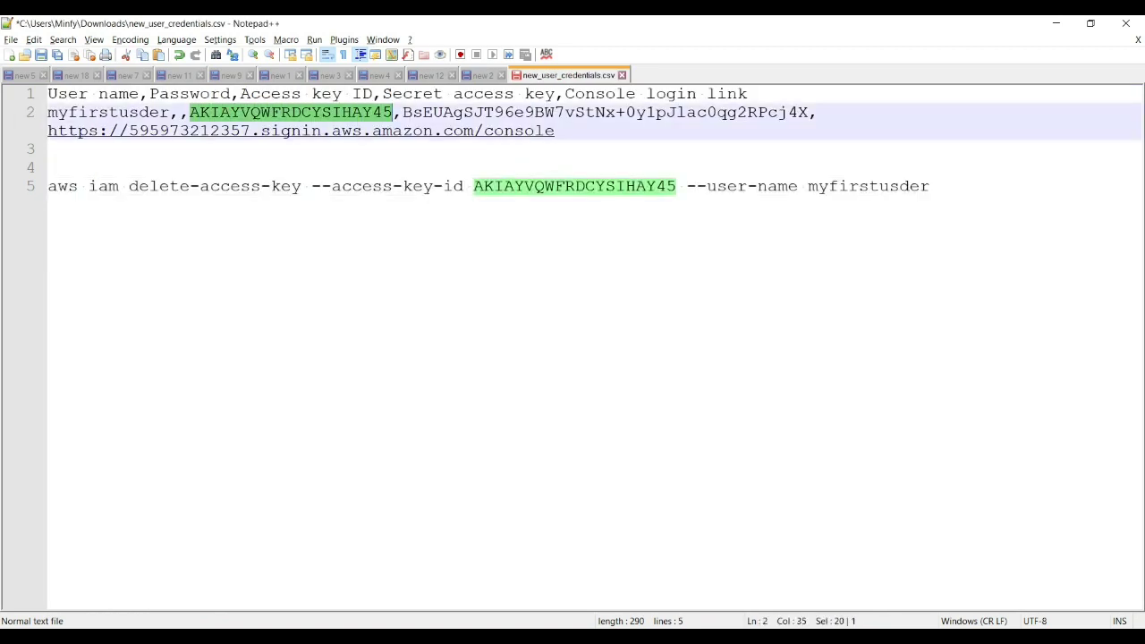
left_click(793, 637)
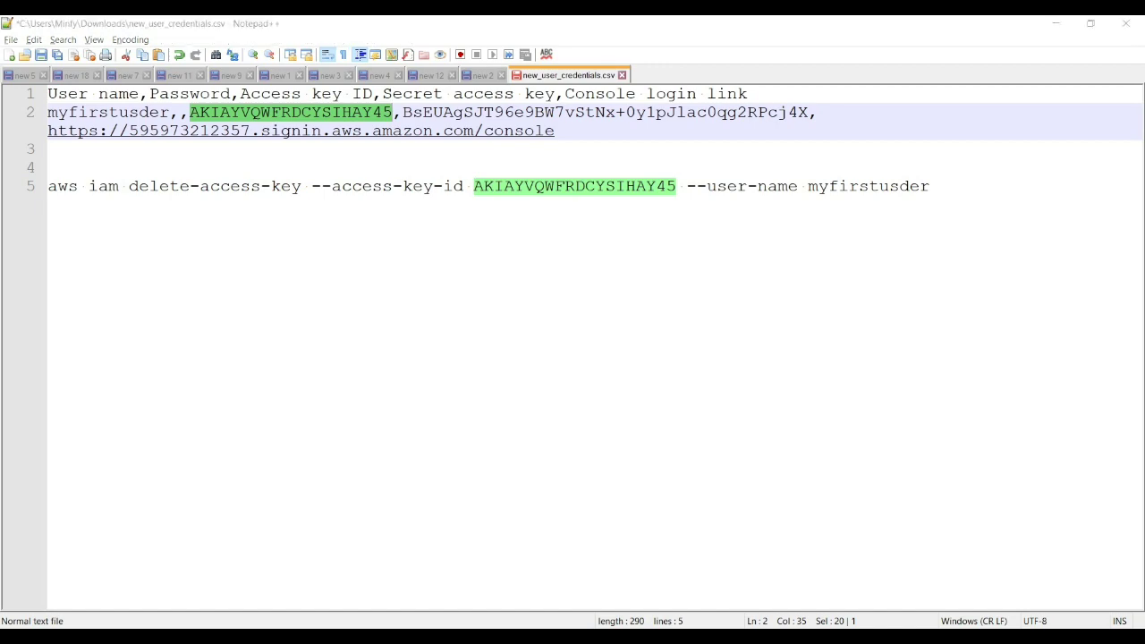
left_click(872, 572)
key("ctrl+v")
key("Return")
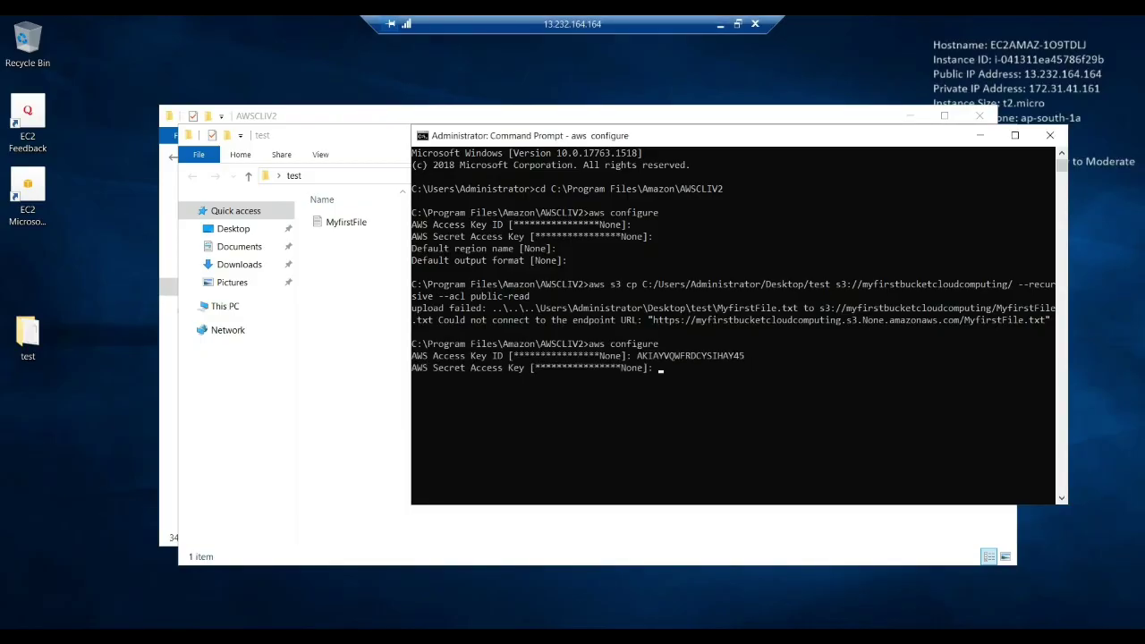
- Copy the secret access key from new_user_credentials.csv and enter it at the AWS Secret Access Key prompt
key("alt+Tab")
left_click(403, 112)
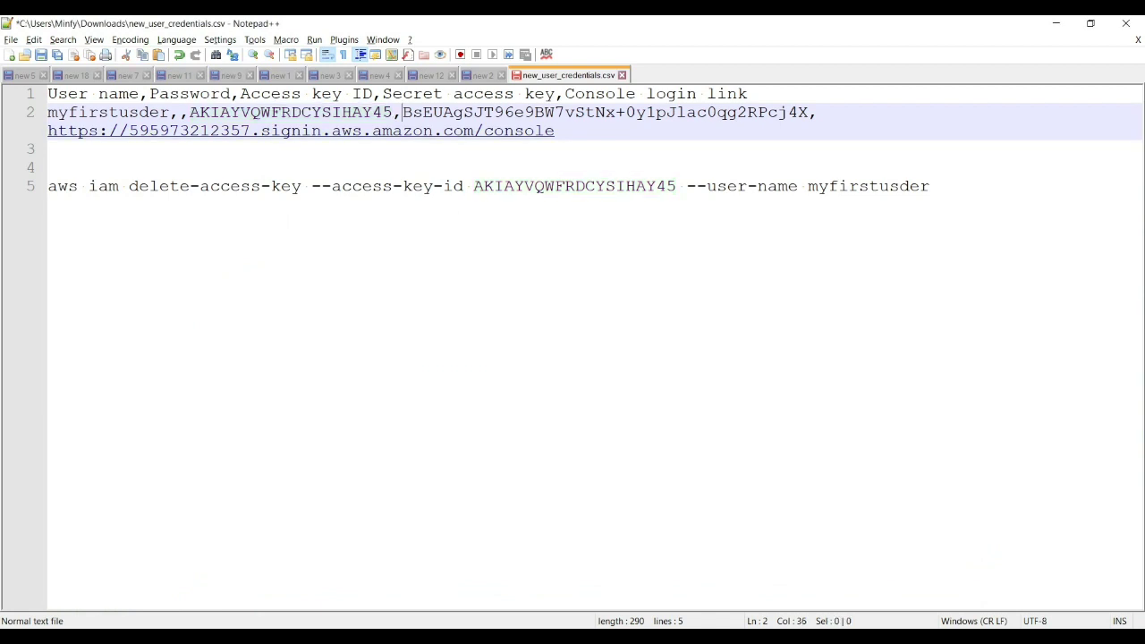
left_click_drag(402, 112, 808, 112)
key("ctrl+c")
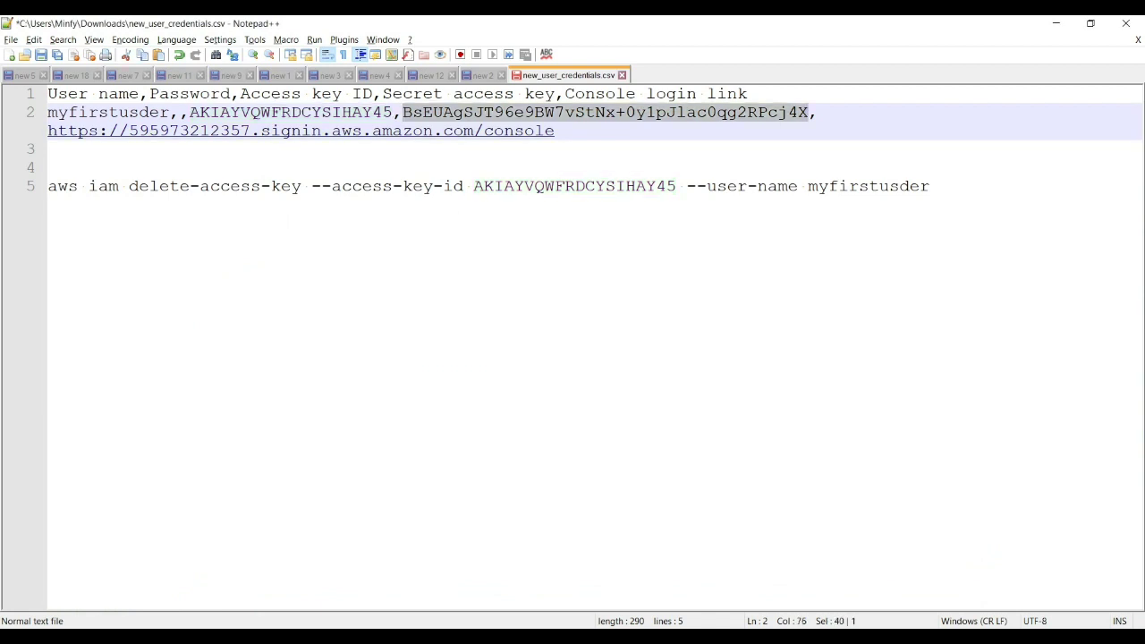
key("alt+Tab")
key("ctrl+v")
key("Return")
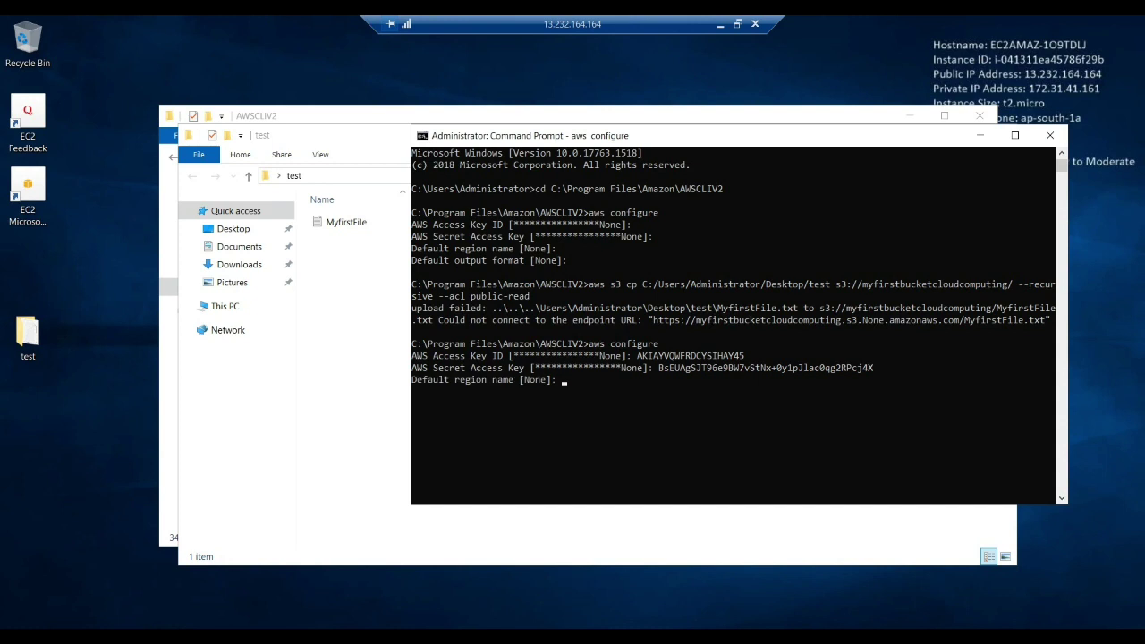
- Set the default region name to ap-south-1 and leave the default output format blank to complete the AWS configuration
type("ap-south-1")
key("Return")
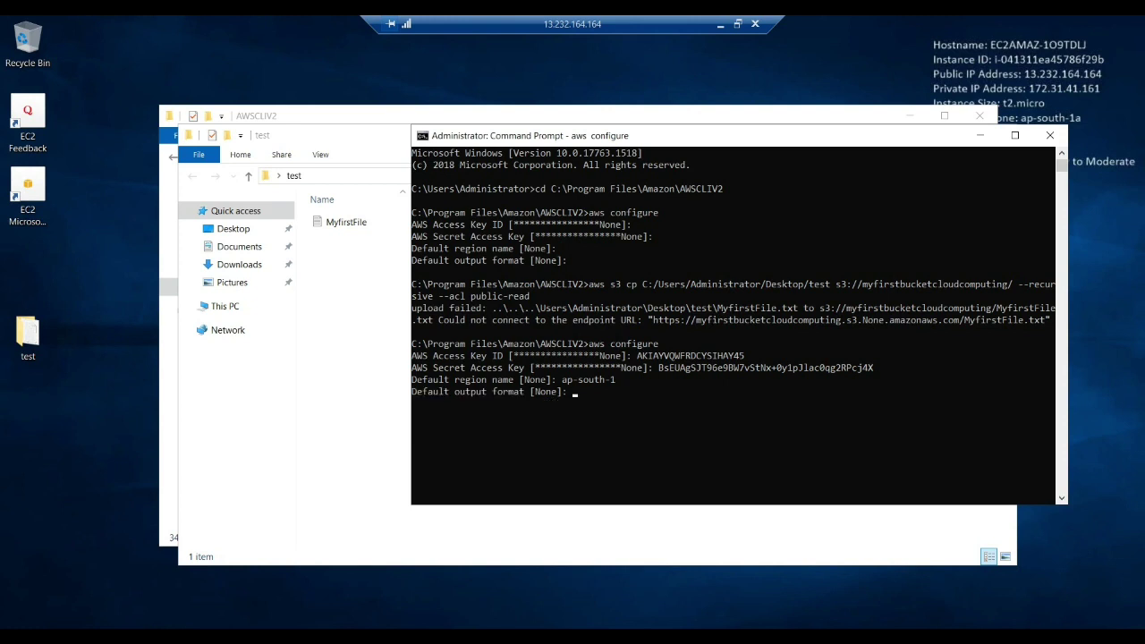
key("Return")
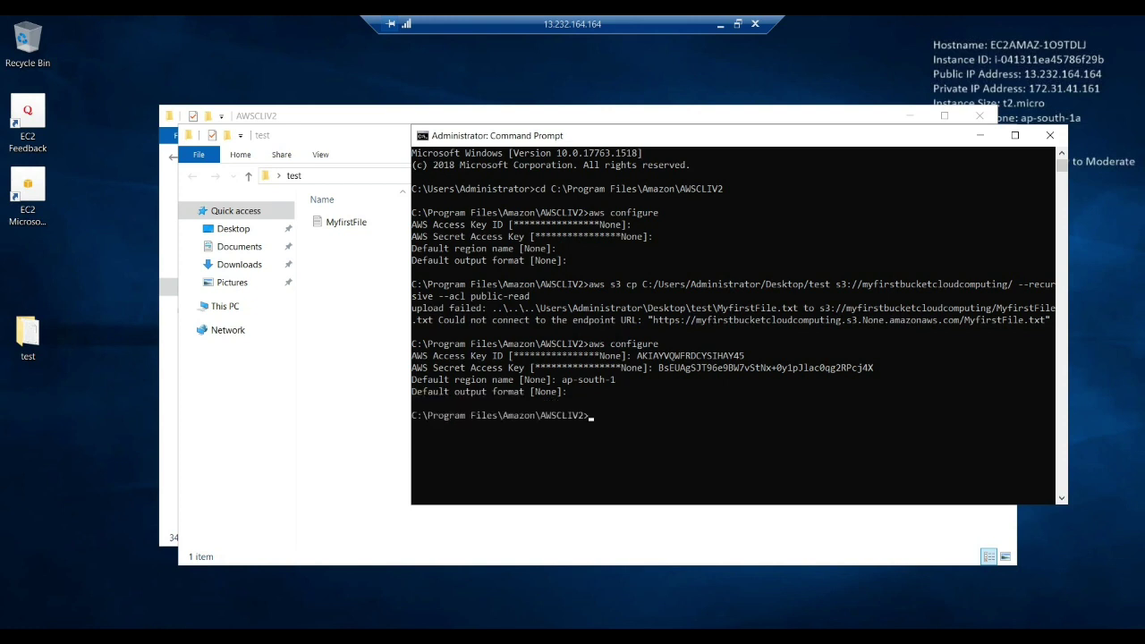
- Rerun the earlier aws s3 cp command to upload the desktop test folder to s3://myfirstbucketcloudcomputing/ with --recursive --acl public-read
key("Up")
key("Up")
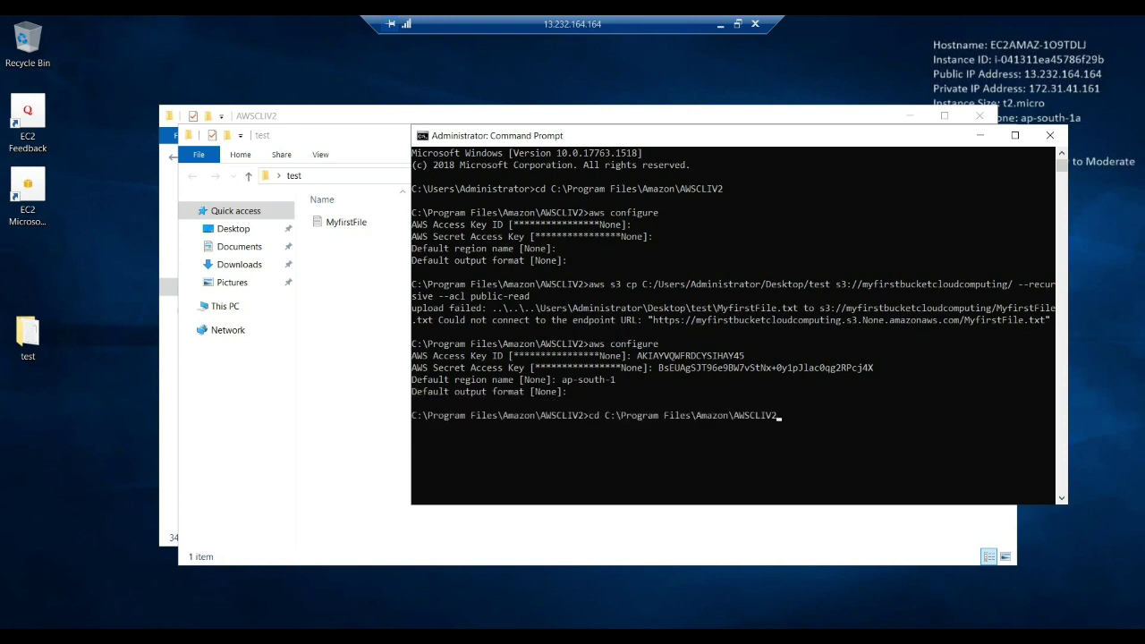
key("Down")
key("Down")
key("Return")
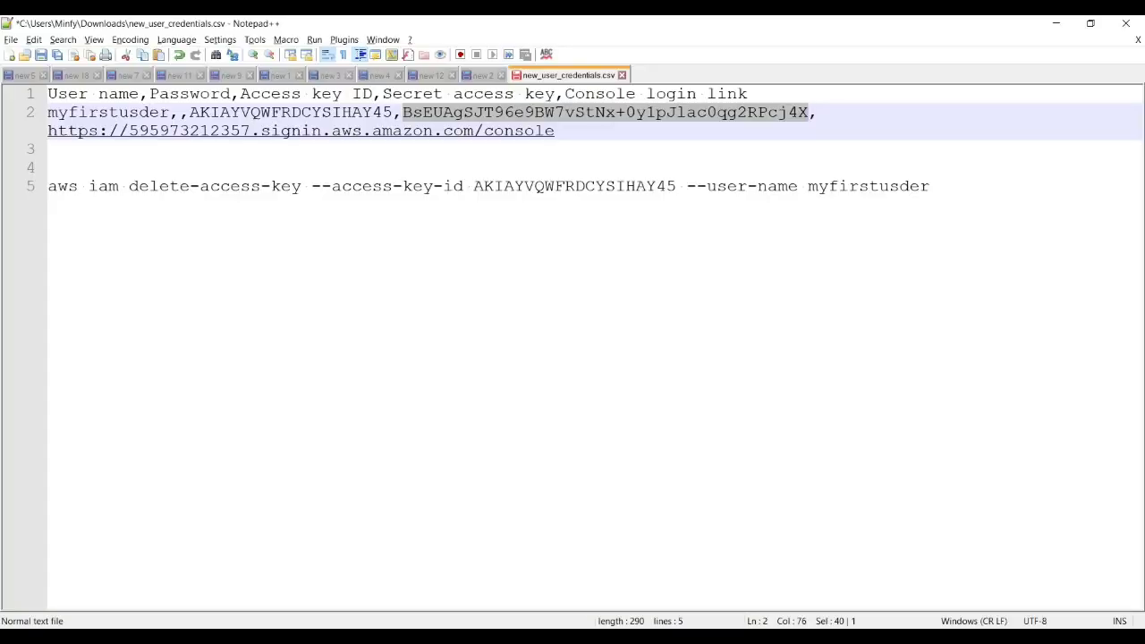
- Refresh the myfirstbucketcloudcomputing object list in the S3 console and compare it with the upload output on remote instance 13.232.164.164
key("alt+Tab")
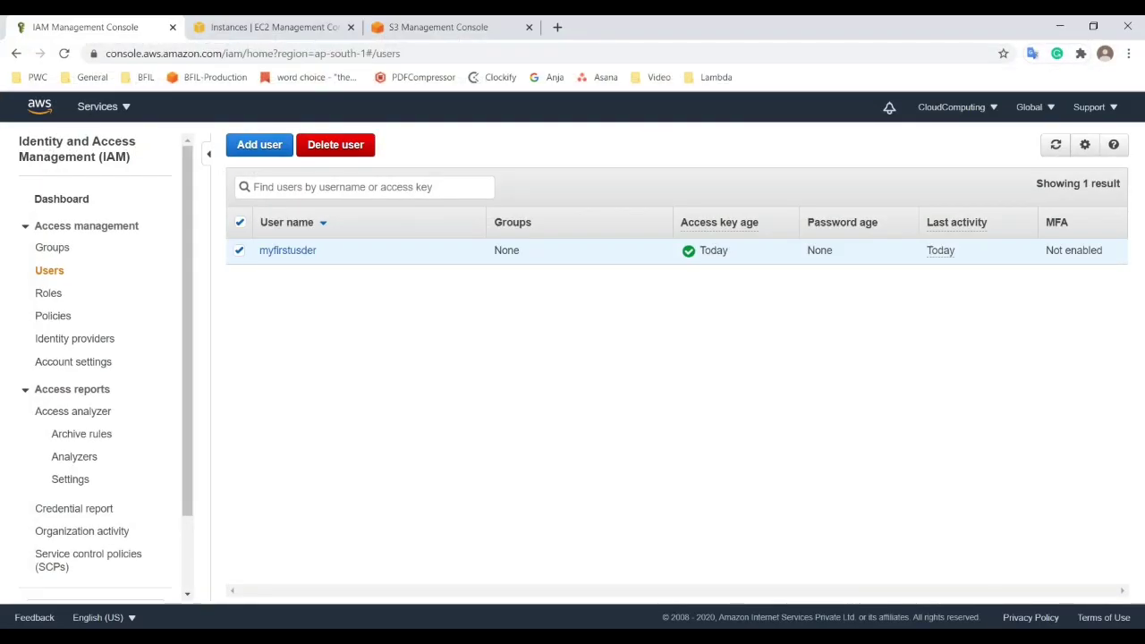
left_click(439, 27)
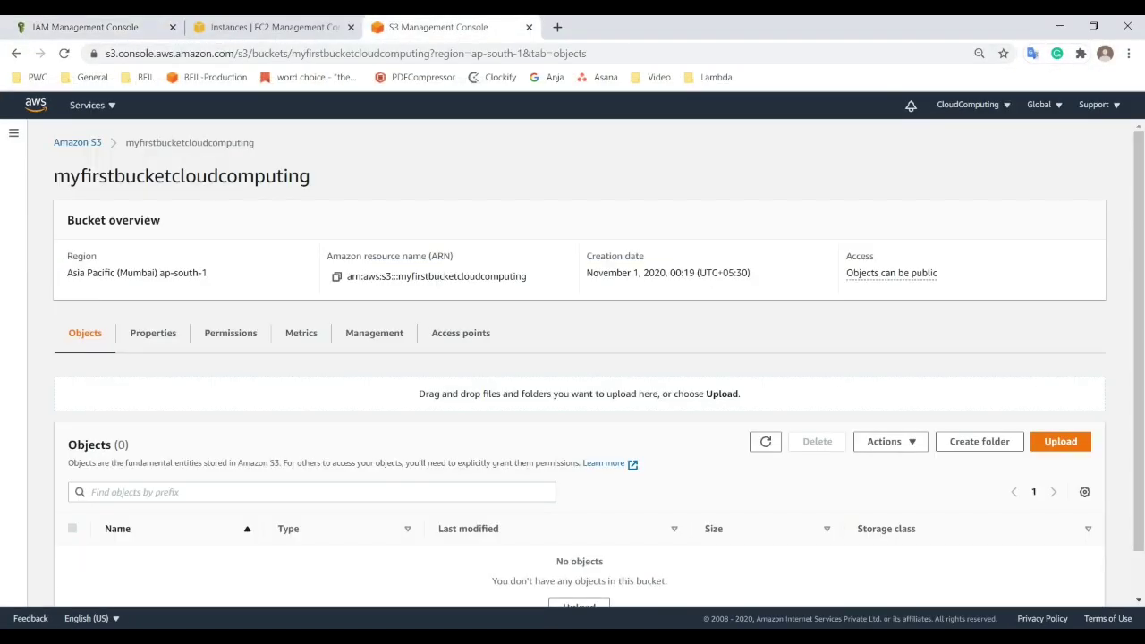
left_click(765, 441)
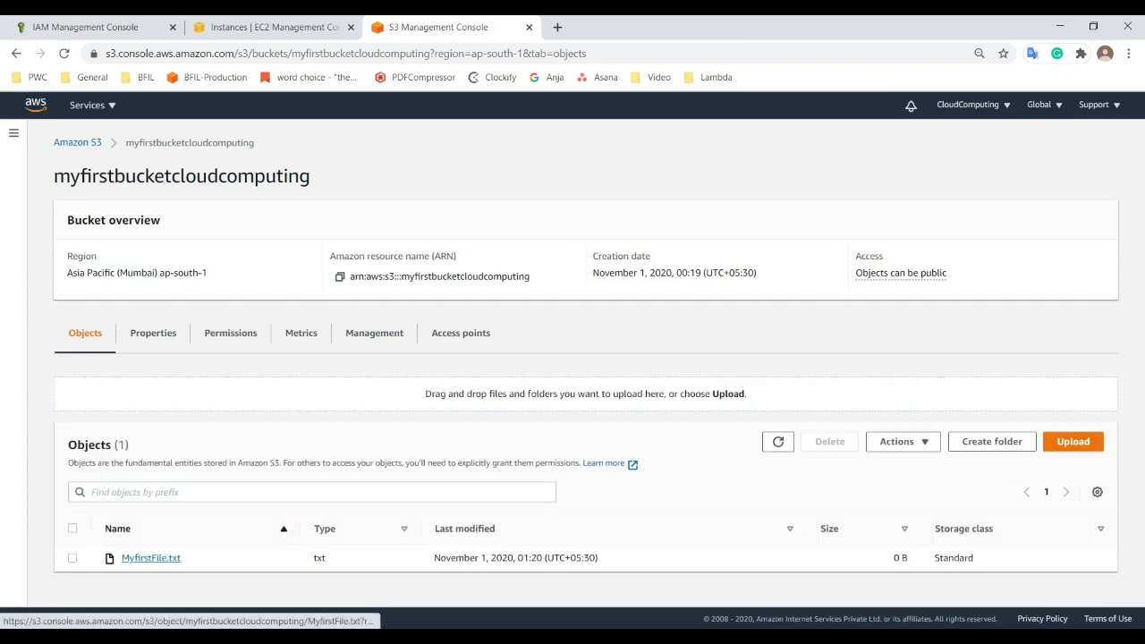
mouse_move(794, 621)
left_click(869, 608)
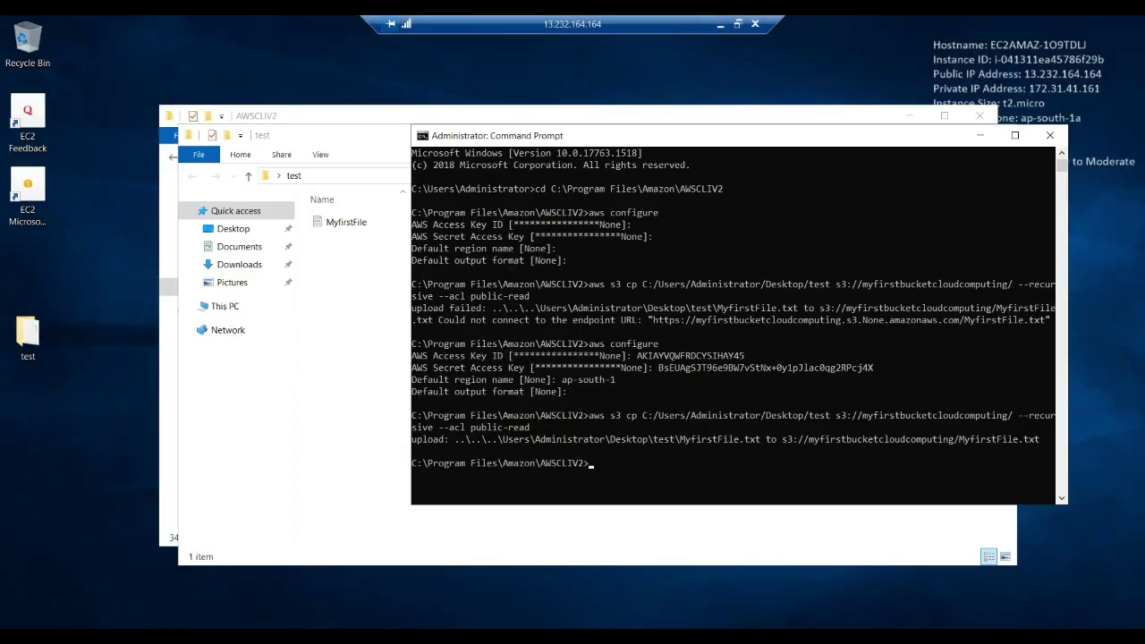
left_click(721, 24)
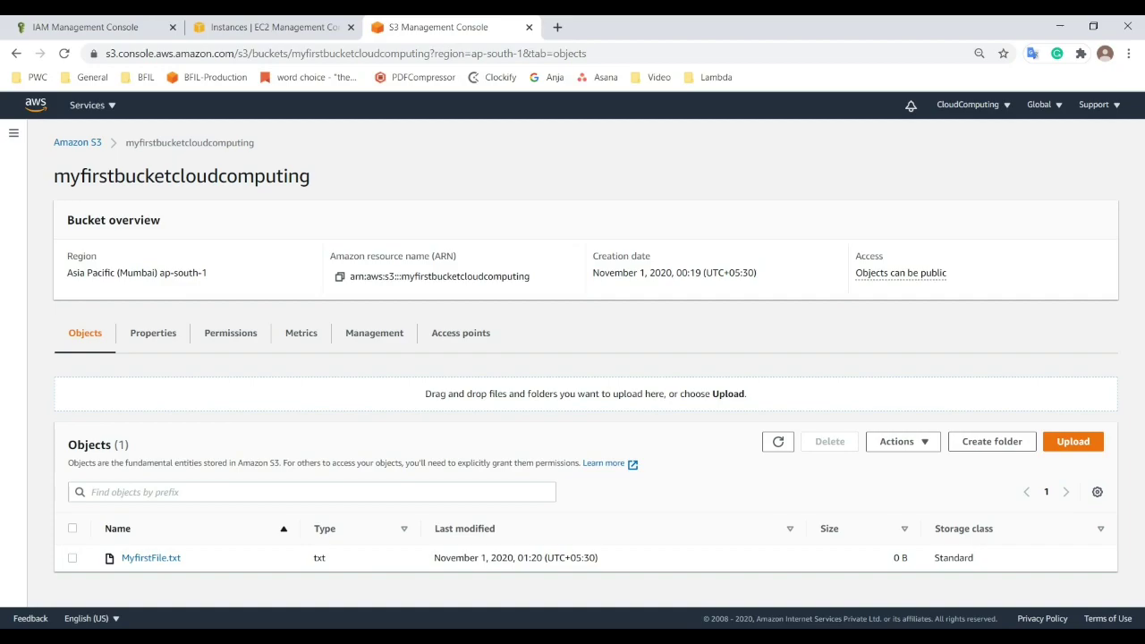
- Switch to remote instance 13.234.111.255 and rename the text file in the test folder to Myfile2
left_click(716, 573)
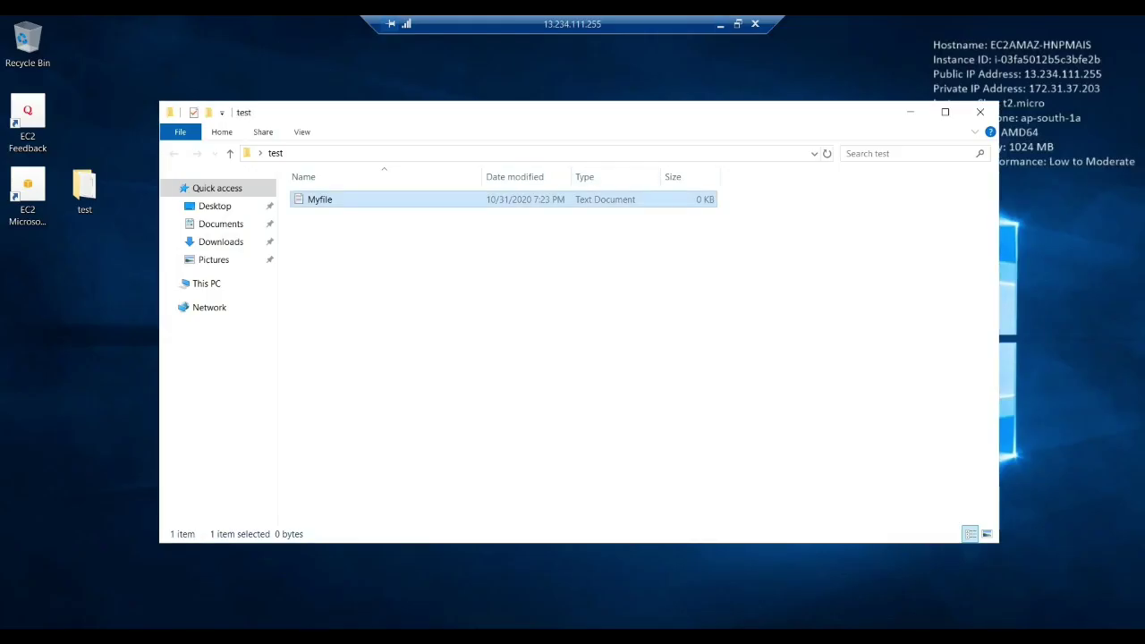
key("F2")
key("End")
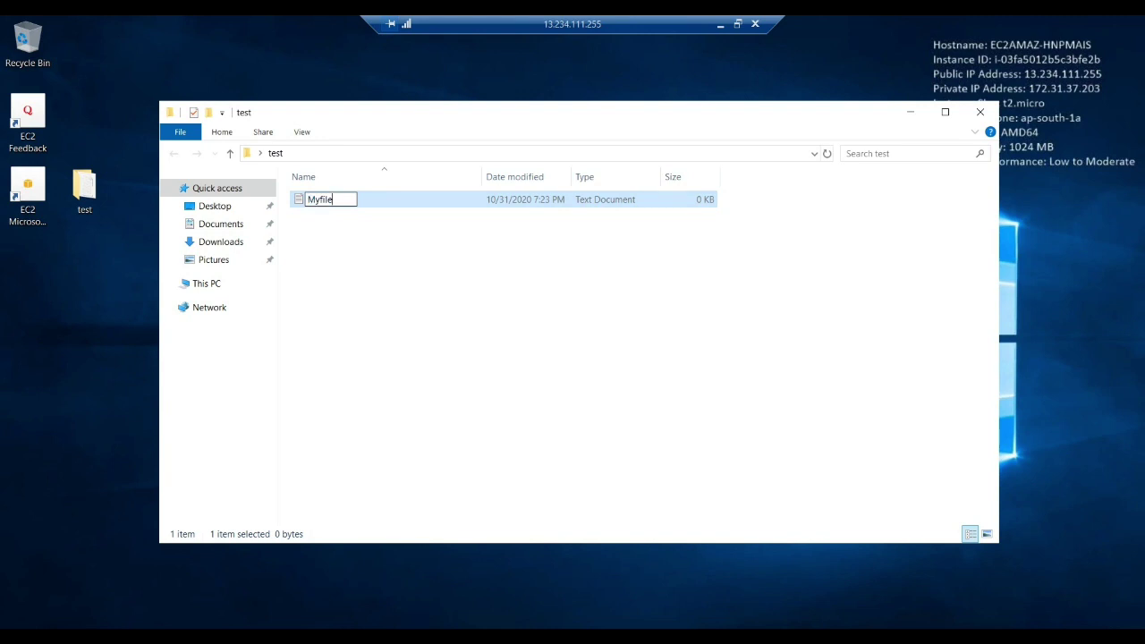
type("2")
key("Return")
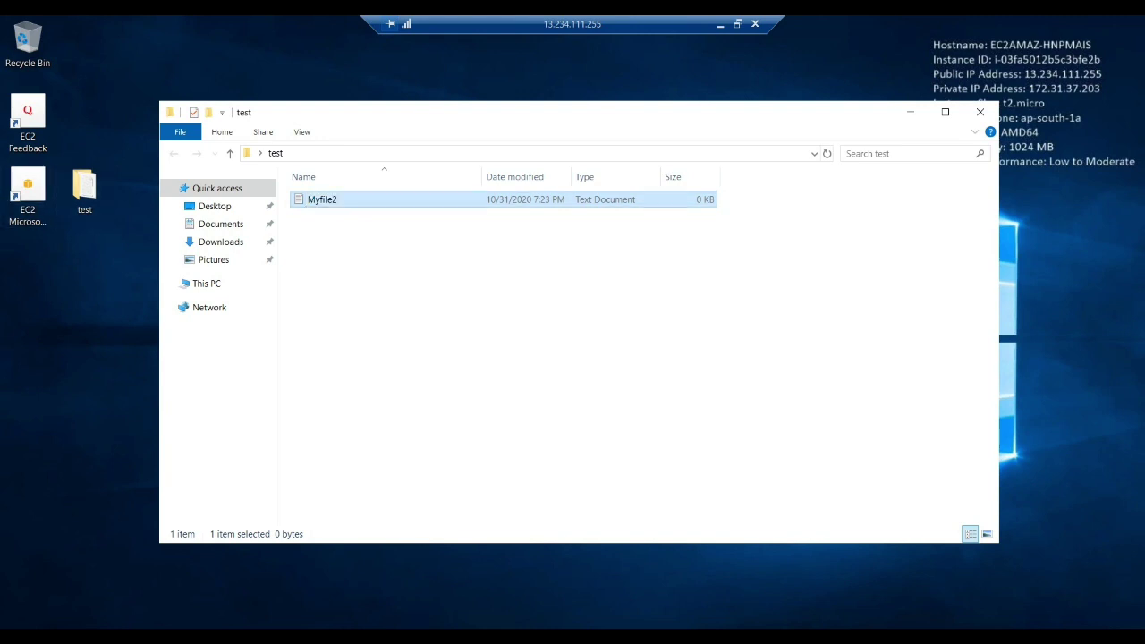
- Open a Command Prompt on the 13.234.111.255 instance
key("super")
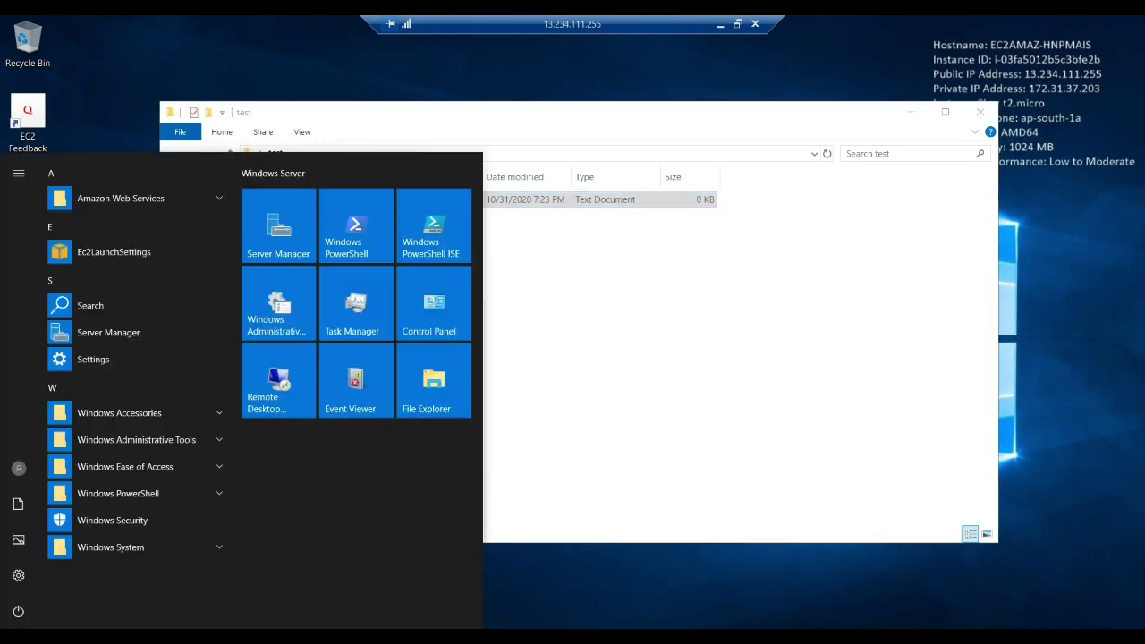
type("cmd")
key("Return")
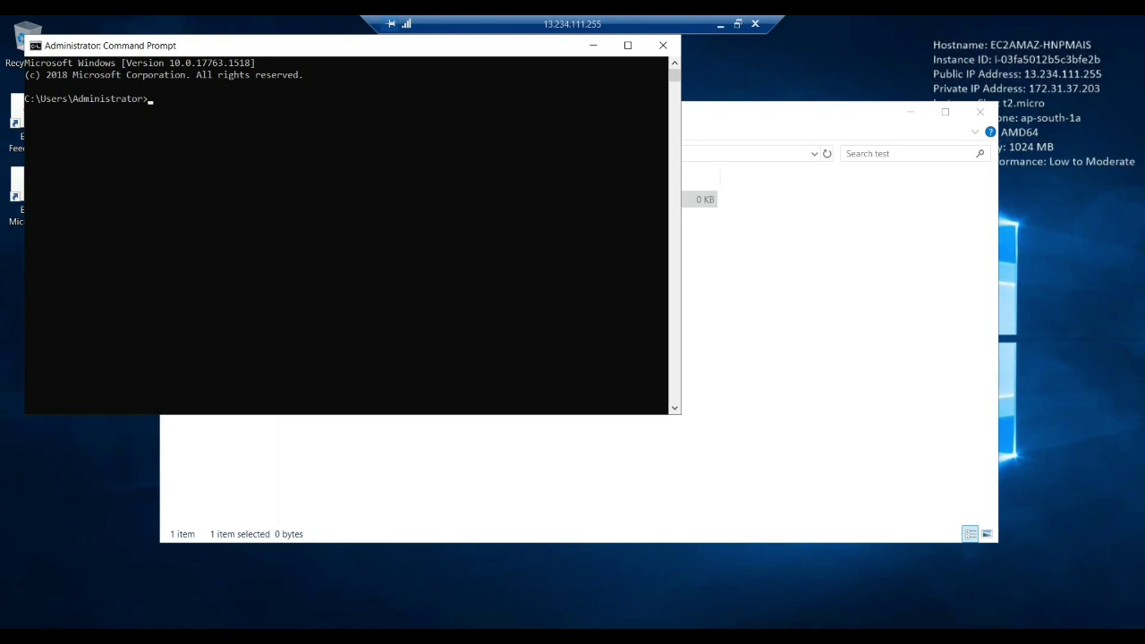
- Browse to C:\Program Files\Amazon\AWSCLIV2 in File Explorer and select the folder's path
key("alt+Tab")
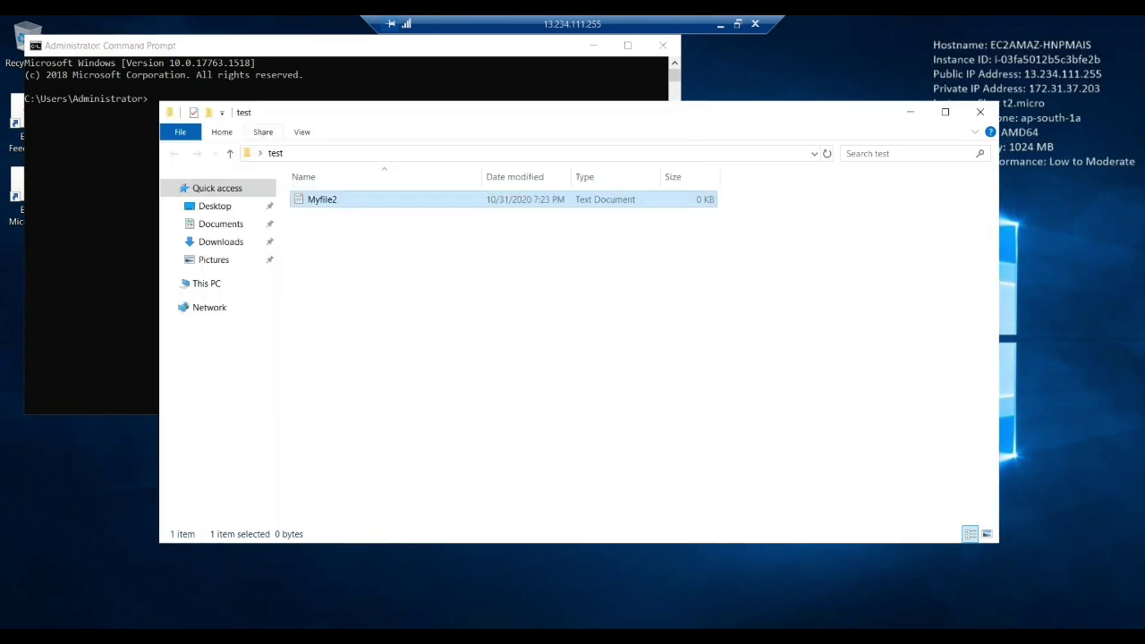
left_click(206, 283)
double_click(358, 353)
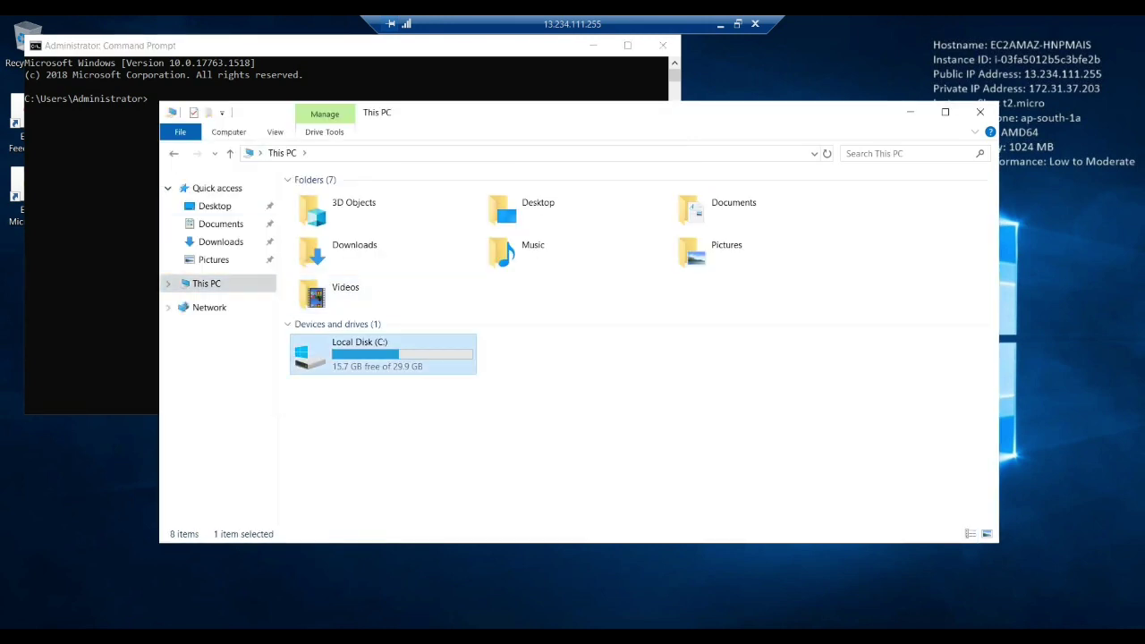
double_click(334, 231)
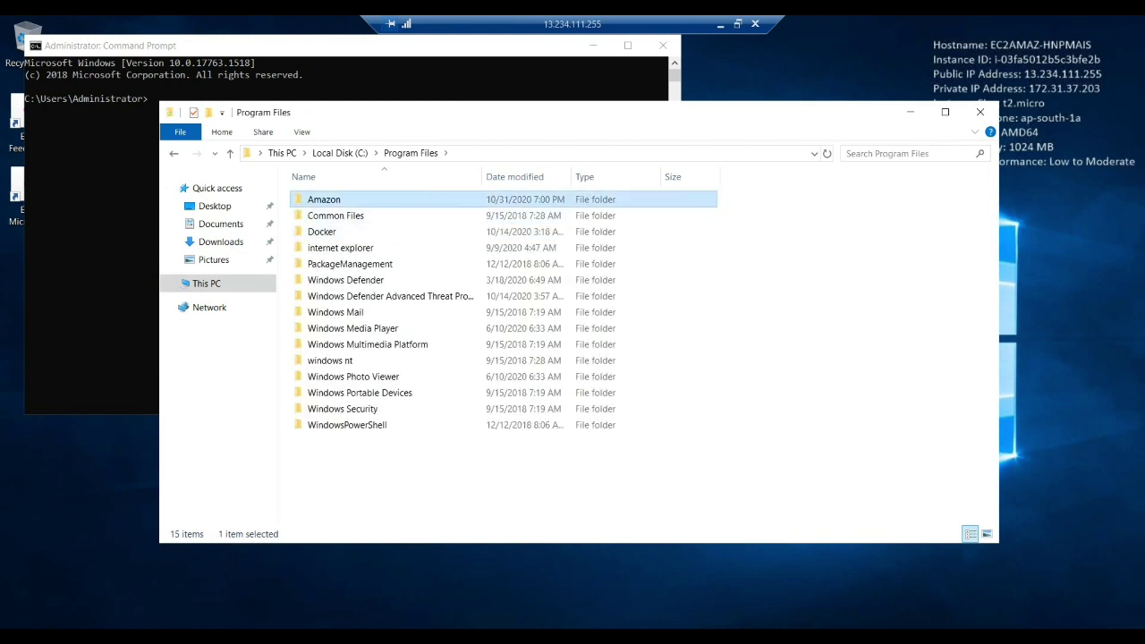
double_click(322, 198)
double_click(328, 198)
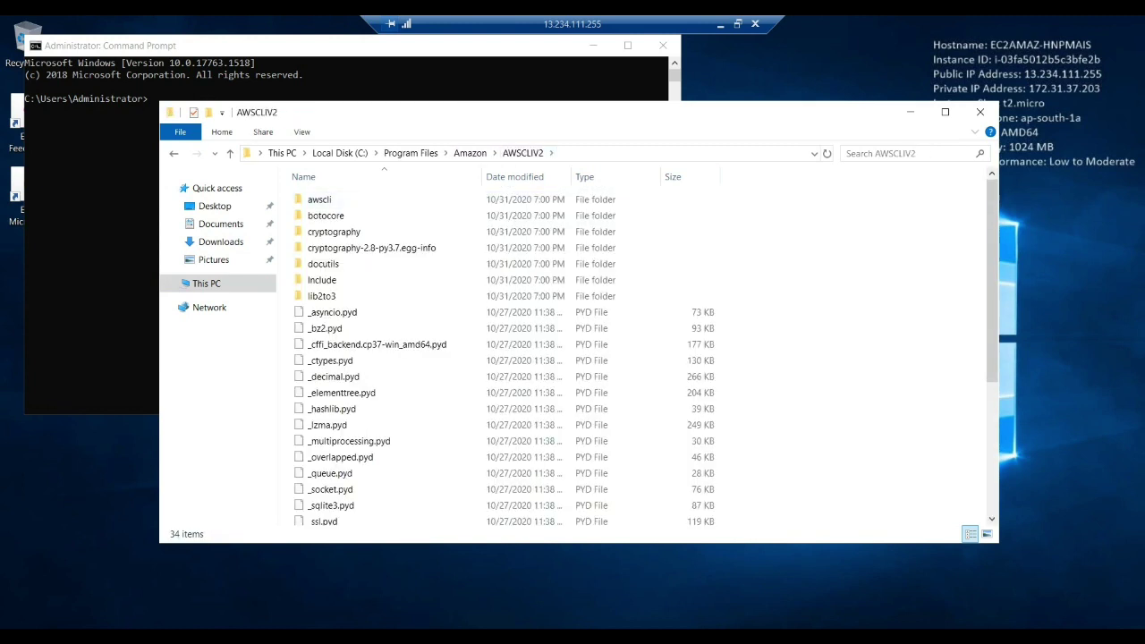
left_click(581, 153)
- Change the Command Prompt directory to C:\Program Files\Amazon\AWSCLIV2 and clear the screen with cls
key("alt+Tab")
type("cd")
type("C:\\Program Files\\Amazon\\AWSCLIV2")
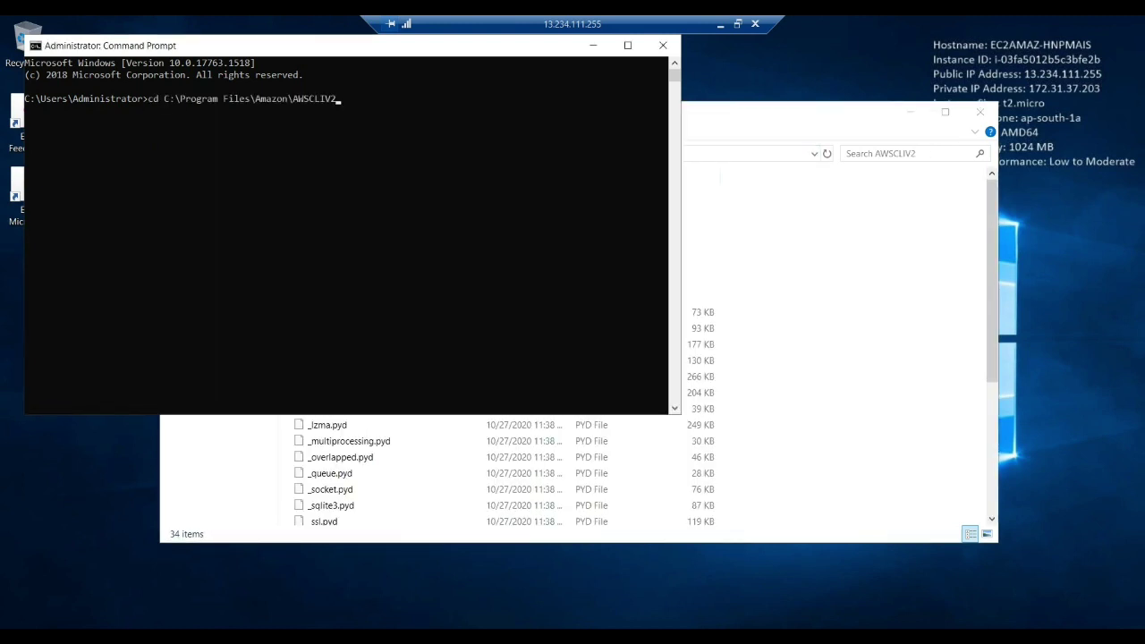
key("Return")
type("cld")
key("Return")
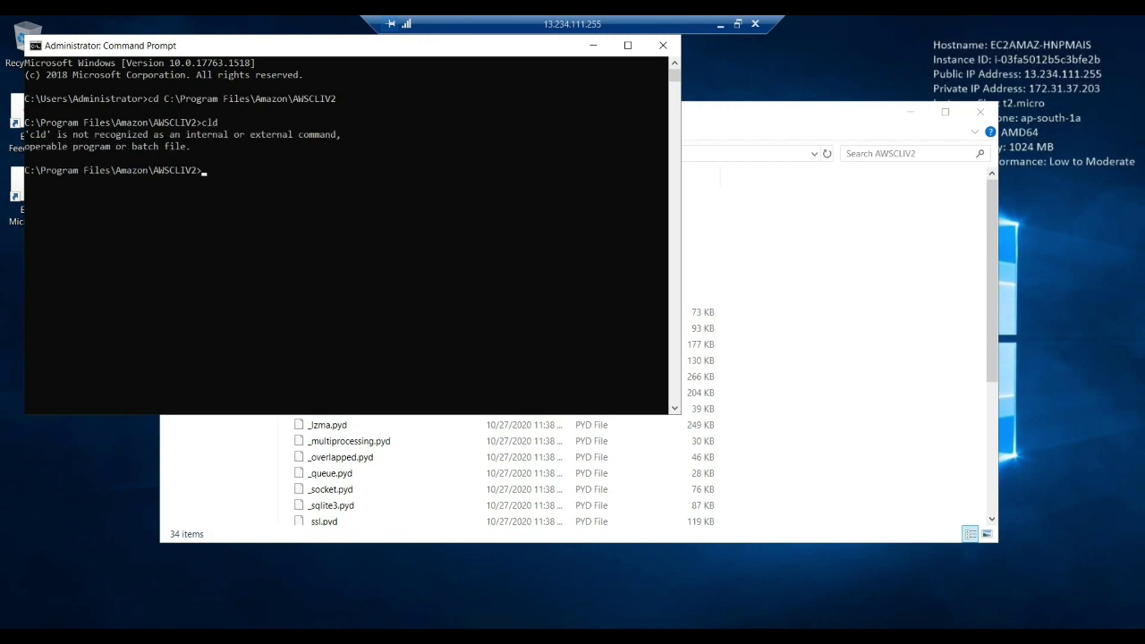
type("cls")
key("Return")
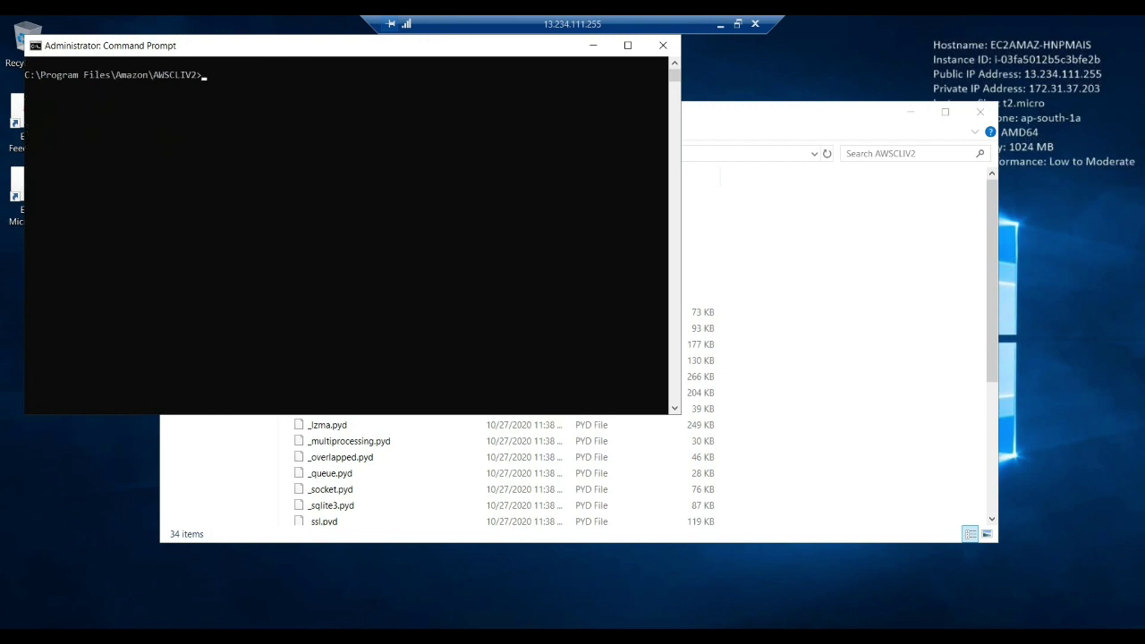
- Copy the aws s3 cp upload command from the new 2 notes in Notepad++ and return to remote instance 13.234.111.255
key("alt+Tab")
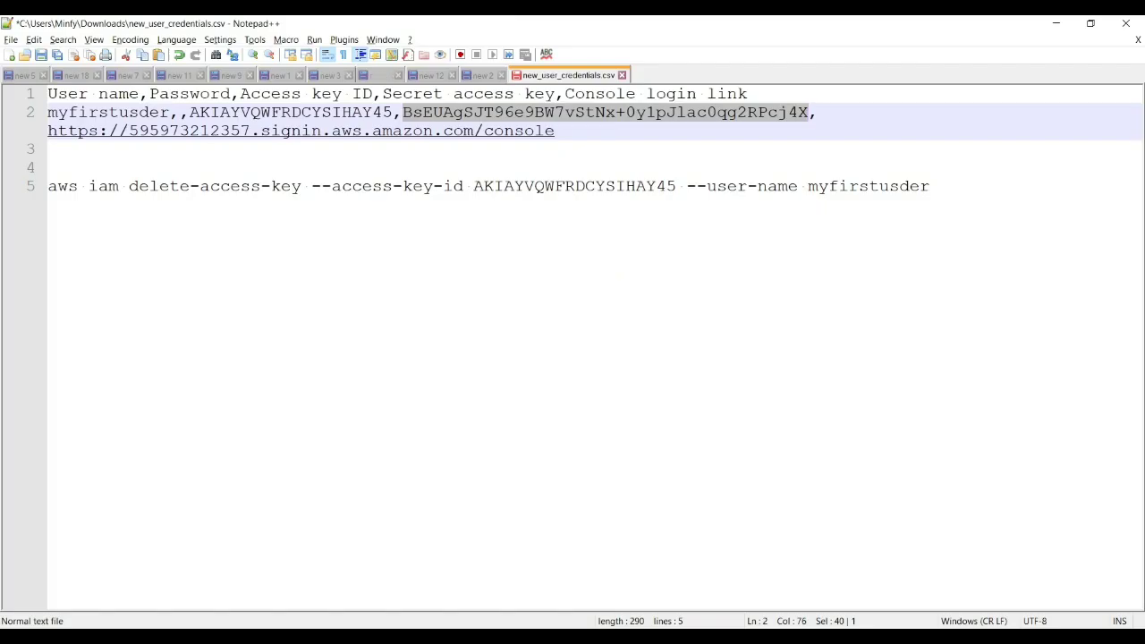
key("ctrl+Tab")
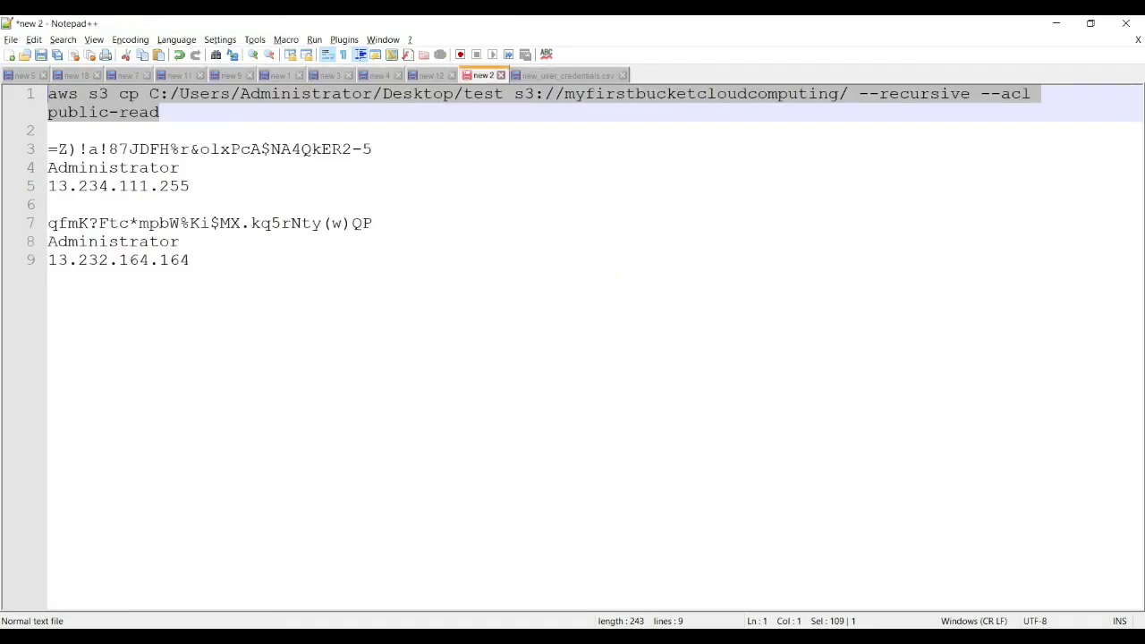
right_click(212, 93)
left_click(242, 116)
left_click(792, 636)
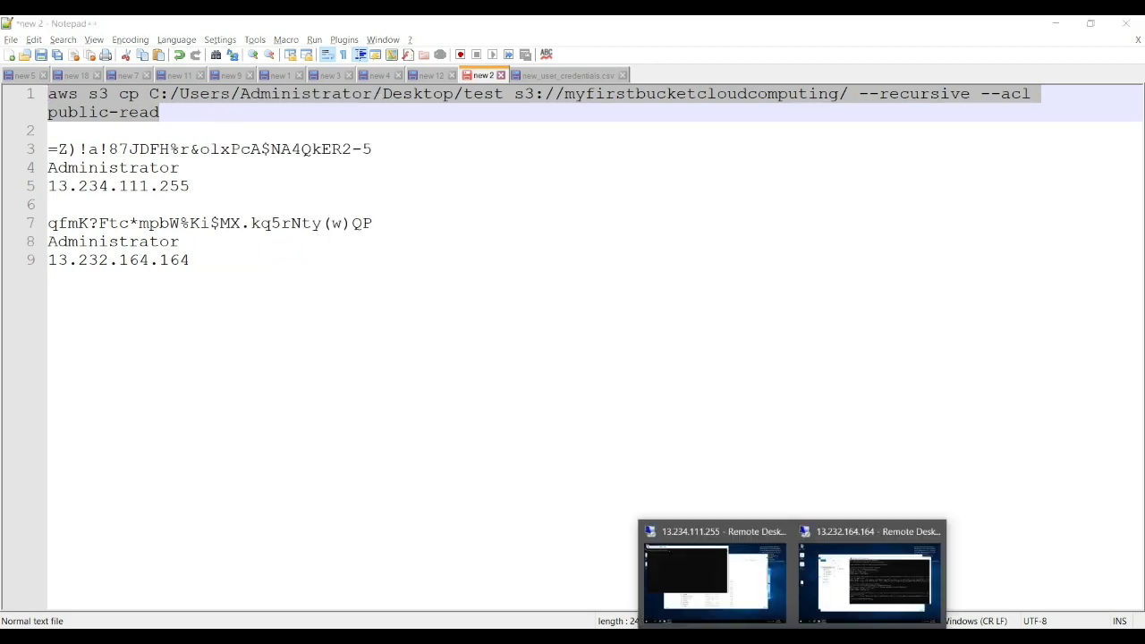
left_click(714, 577)
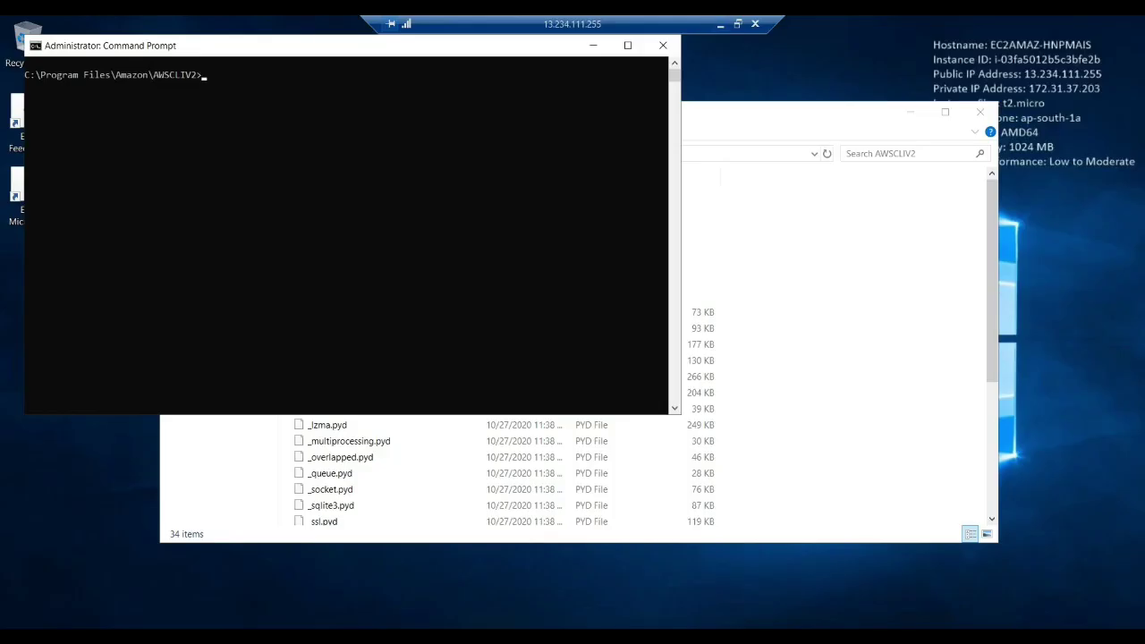
key("ctrl+v")
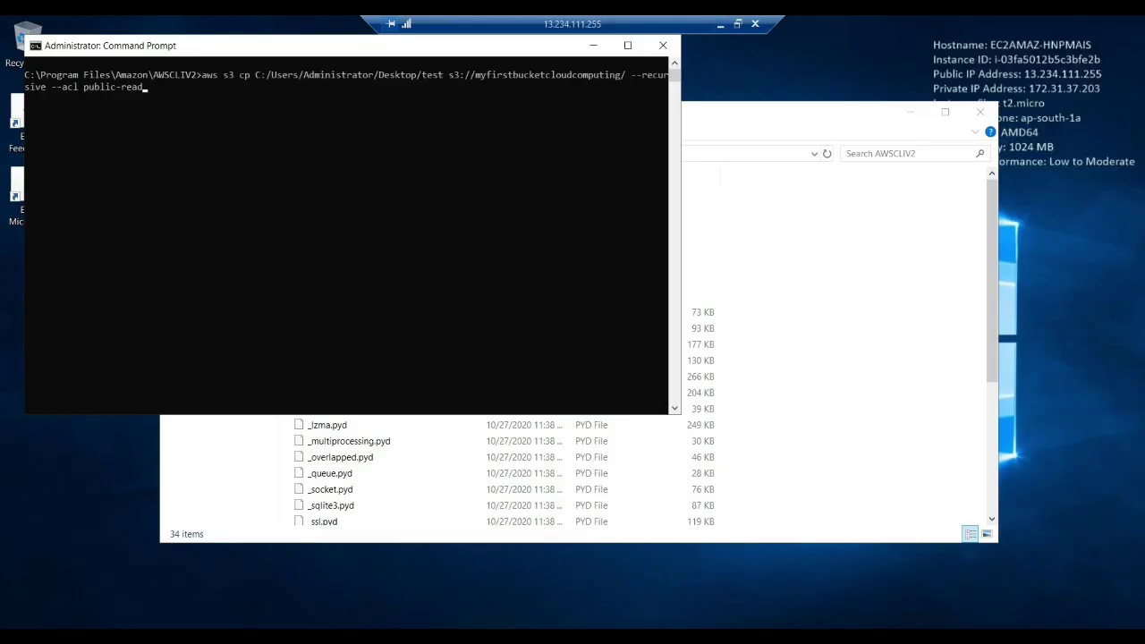
key("ctrl+z")
key("Escape")
type("cls")
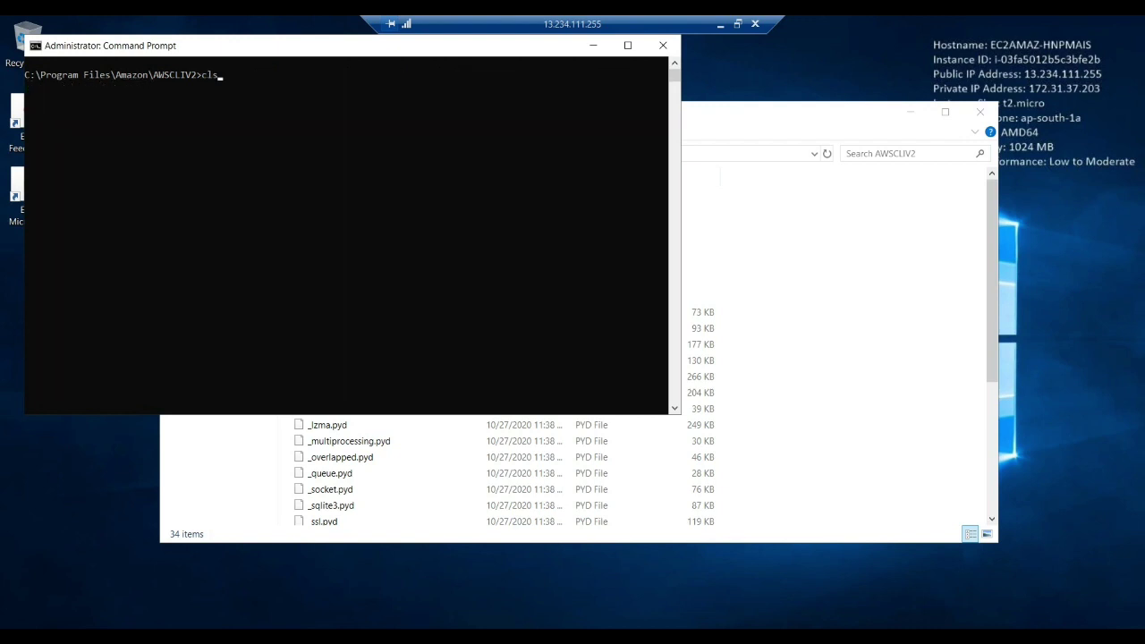
key("BackSpace")
key("BackSpace")
key("BackSpace")
- Run aws configure, leaving the access key ID, secret access key, default region name and default output format blank
type("awes")
key("BackSpace")
key("BackSpace")
type("s configure")
key("Return")
key("Return")
key("Return")
key("Return")
key("Return")
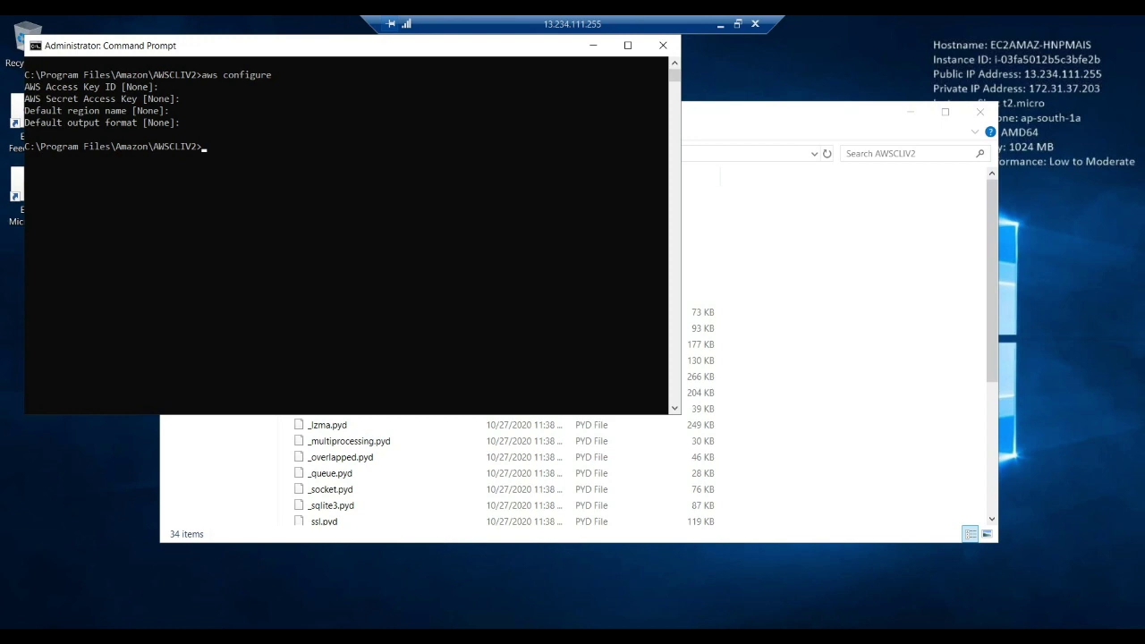
- Run the copied command to upload the desktop test folder to s3://myfirstbucketcloudcomputing/, and refresh the bucket's object list in the S3 console
key("ctrl+v")
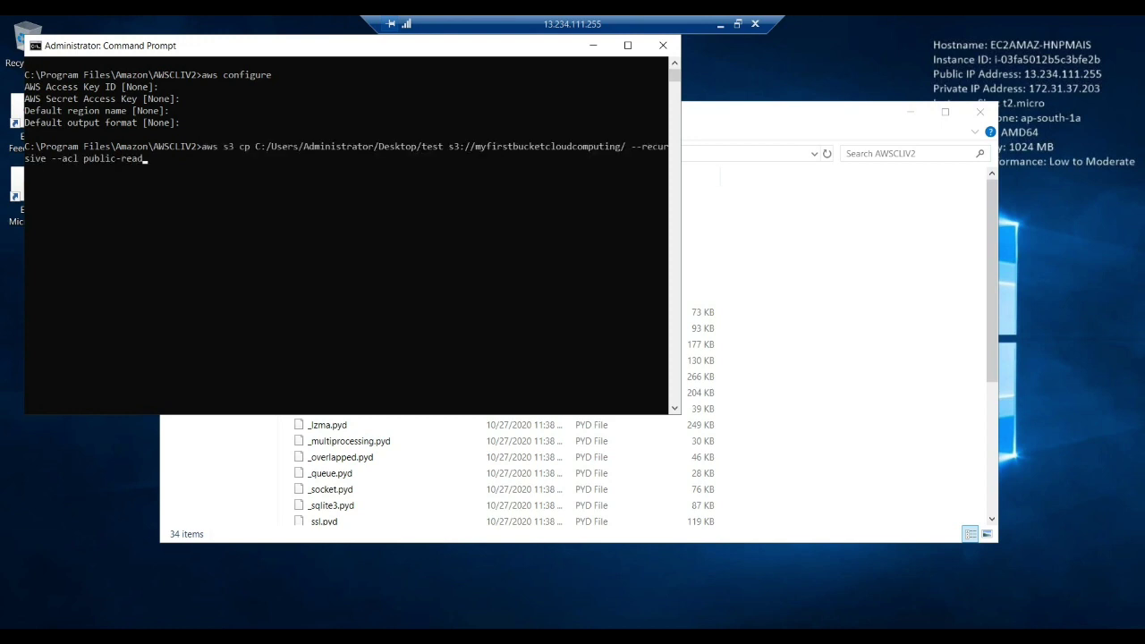
key("Return")
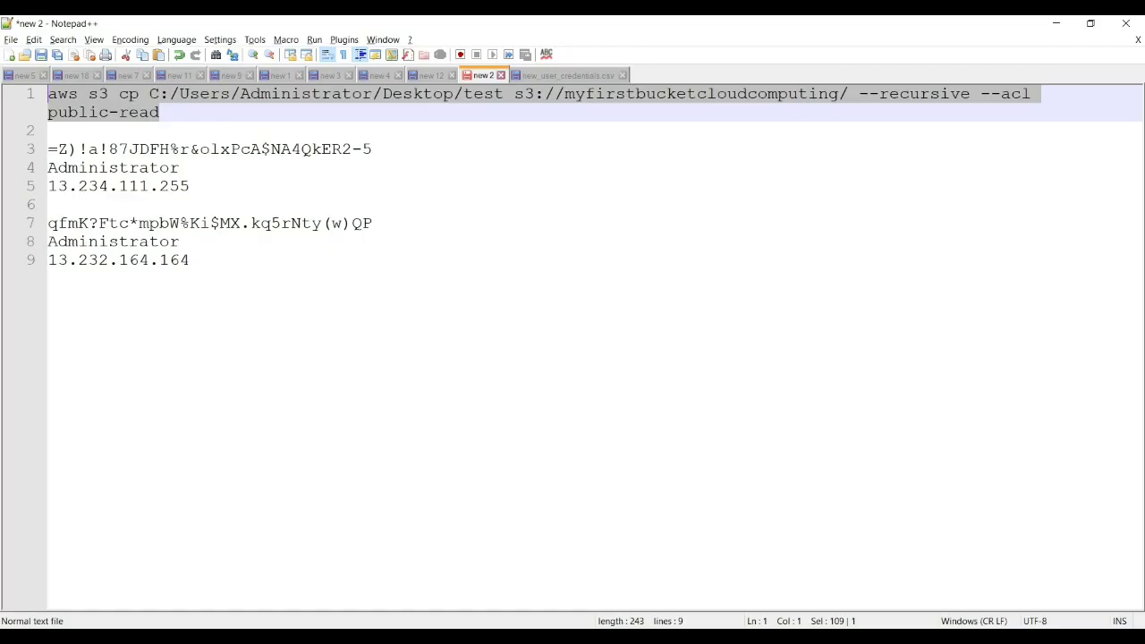
left_click(387, 634)
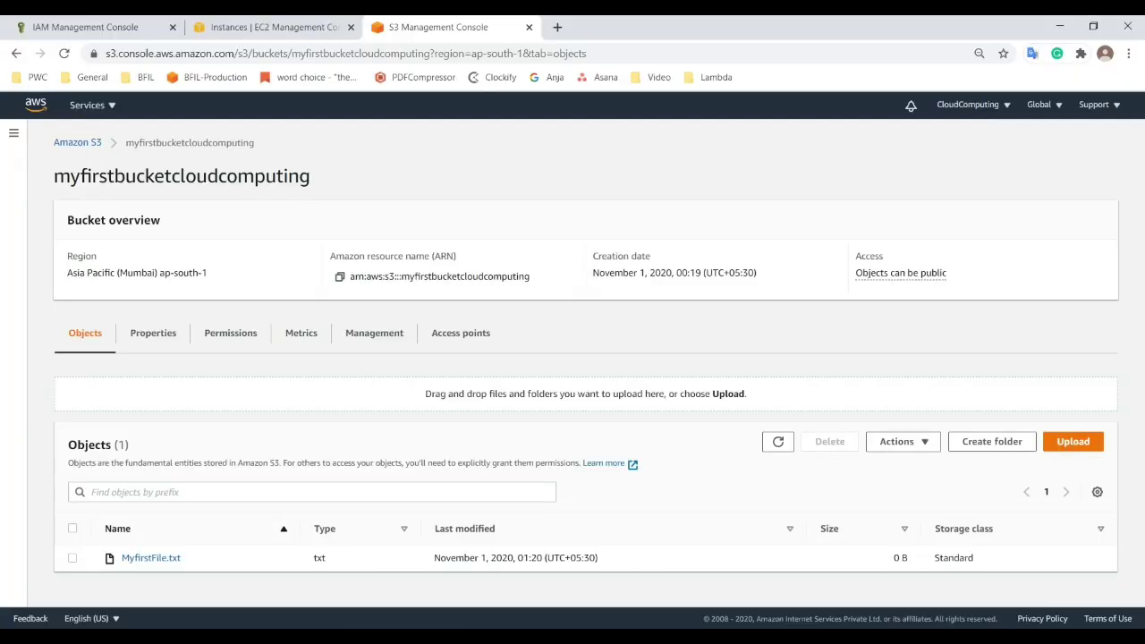
left_click(778, 441)
scroll(591, 358, "down", 1)
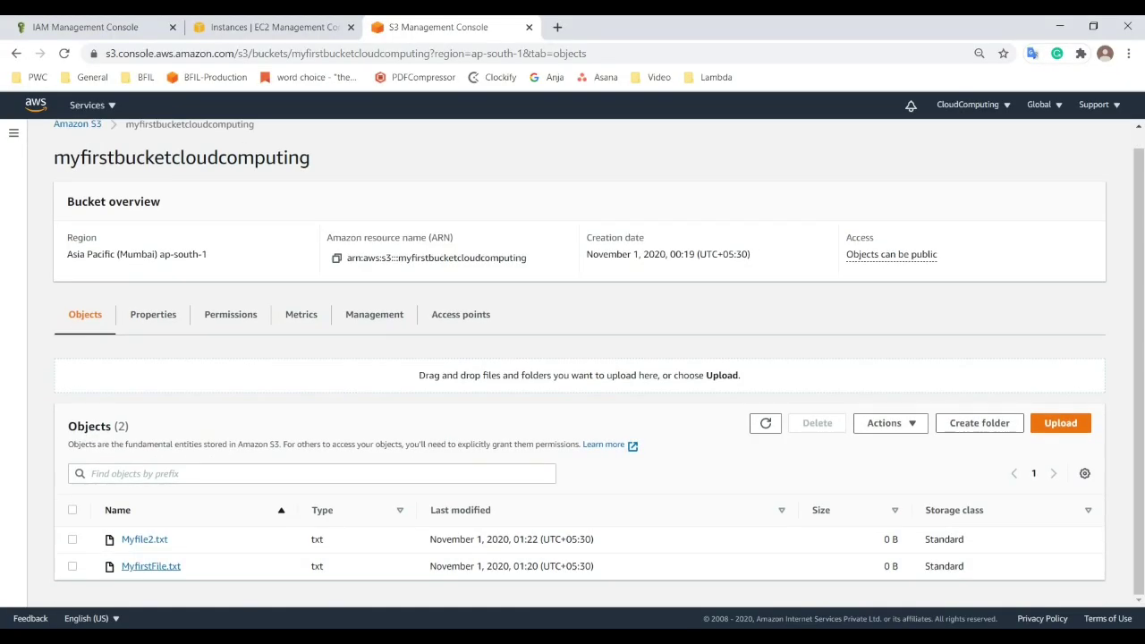